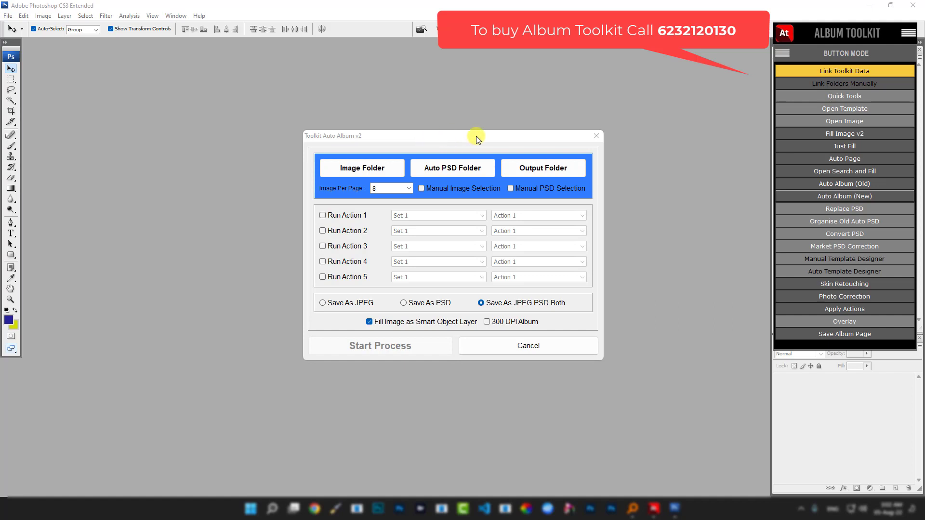
- Cancel the Toolkit Auto Album v2 dialog without running it
click(514, 347)
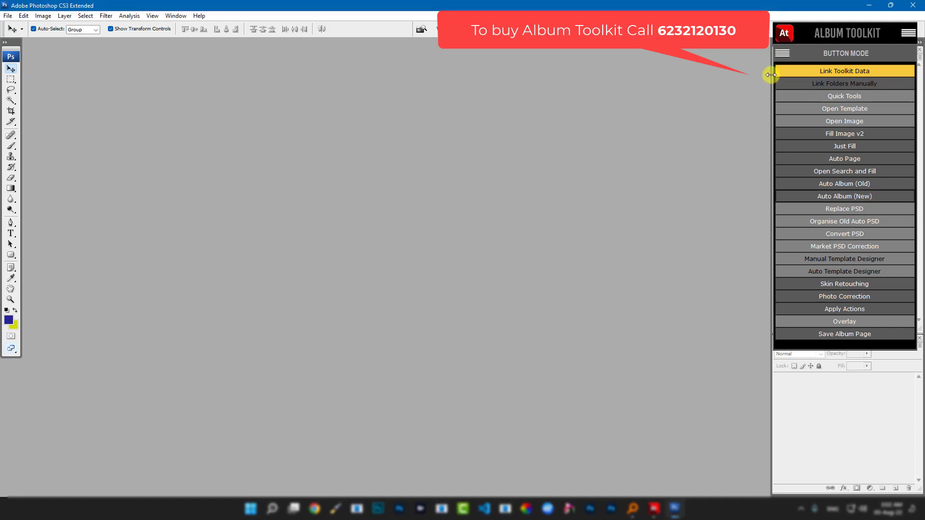
click(783, 32)
click(842, 283)
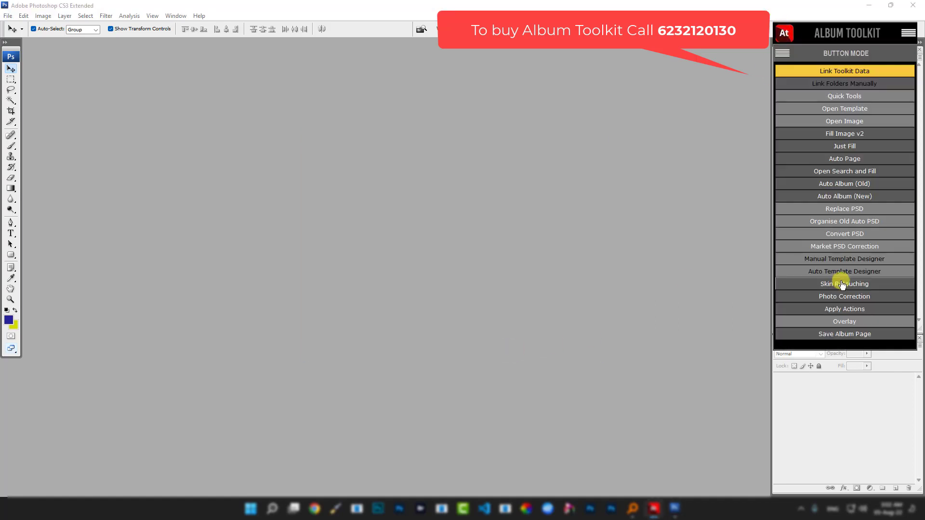
- Reopen Auto Album (New), close it again, and minimize Photoshop to the desktop
click(852, 198)
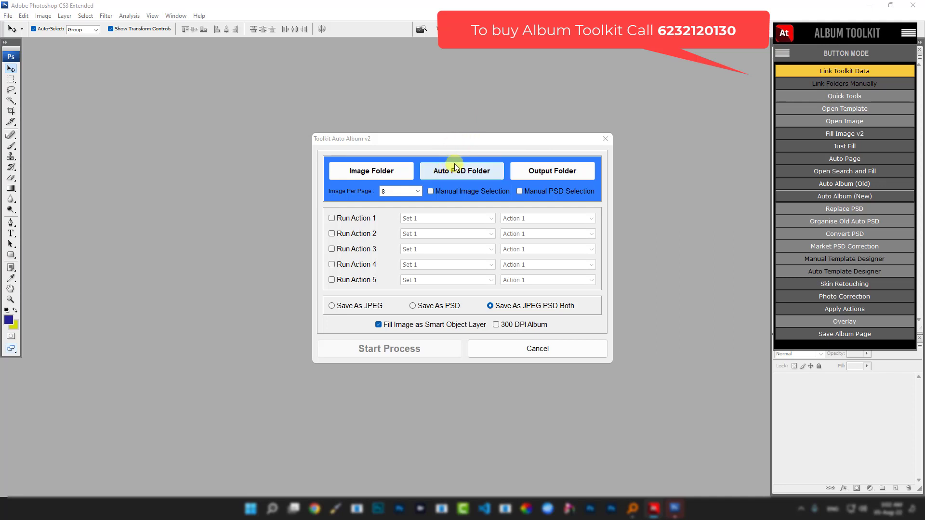
click(605, 139)
click(867, 5)
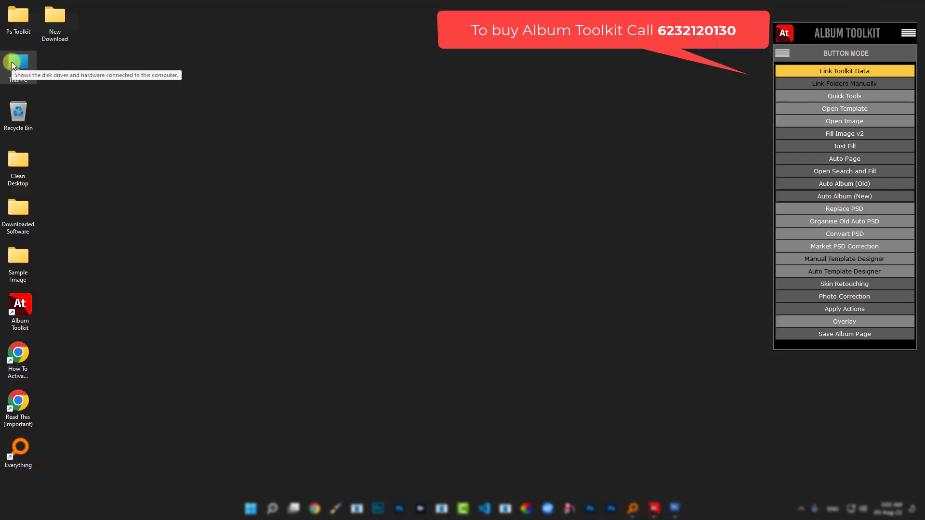
- Browse This PC > New Volume (F:) > Toolkit Data > 3. Templates, view 4h2v, then return to 3. Templates
double_click(21, 73)
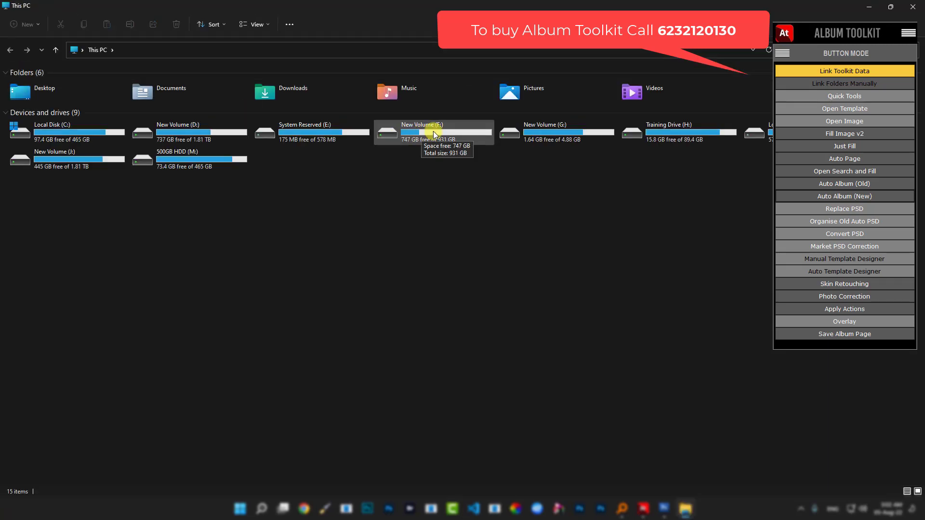
double_click(429, 135)
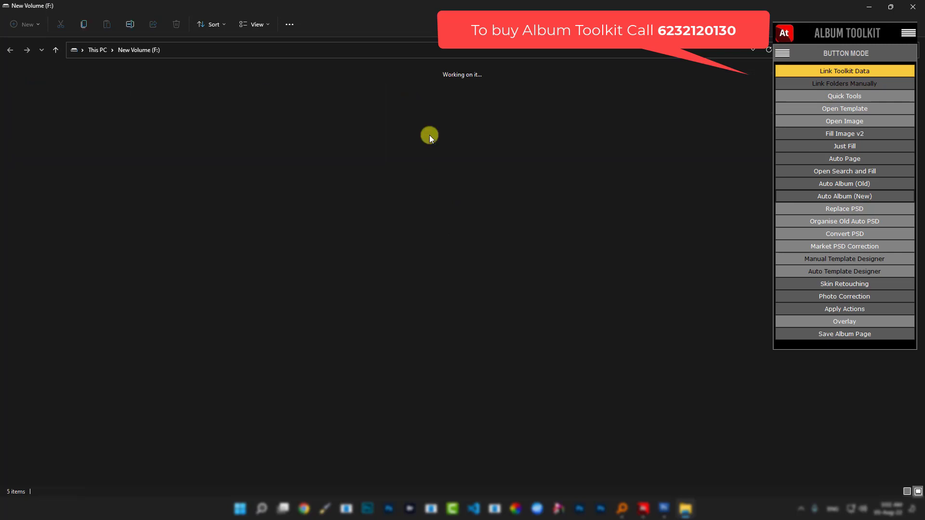
click(246, 109)
double_click(246, 106)
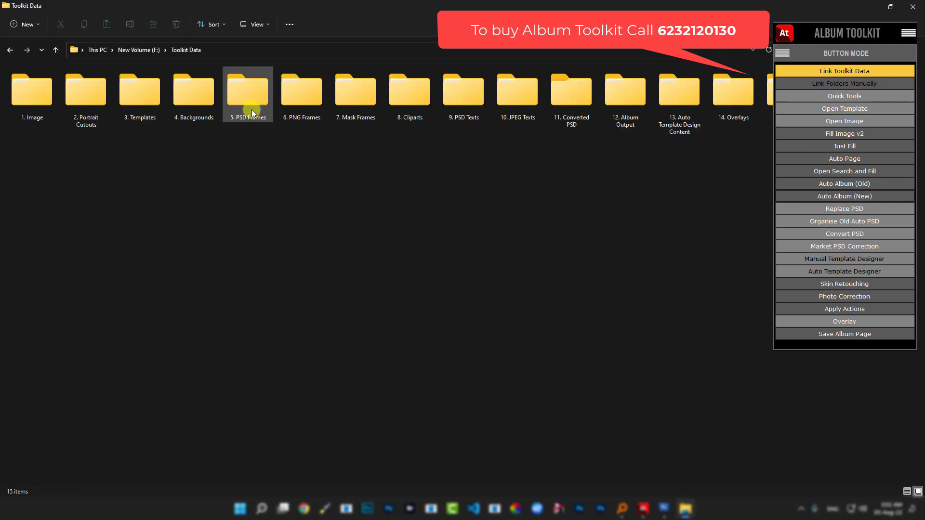
double_click(141, 99)
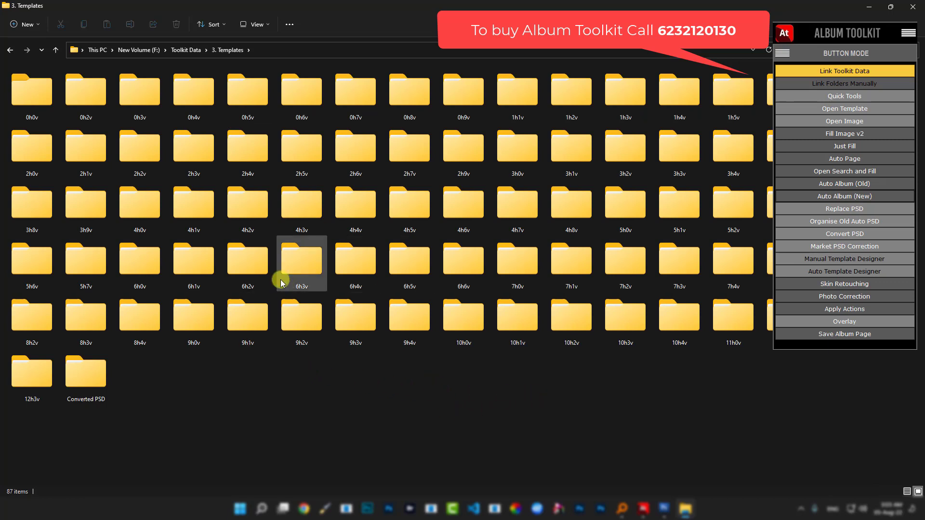
double_click(246, 211)
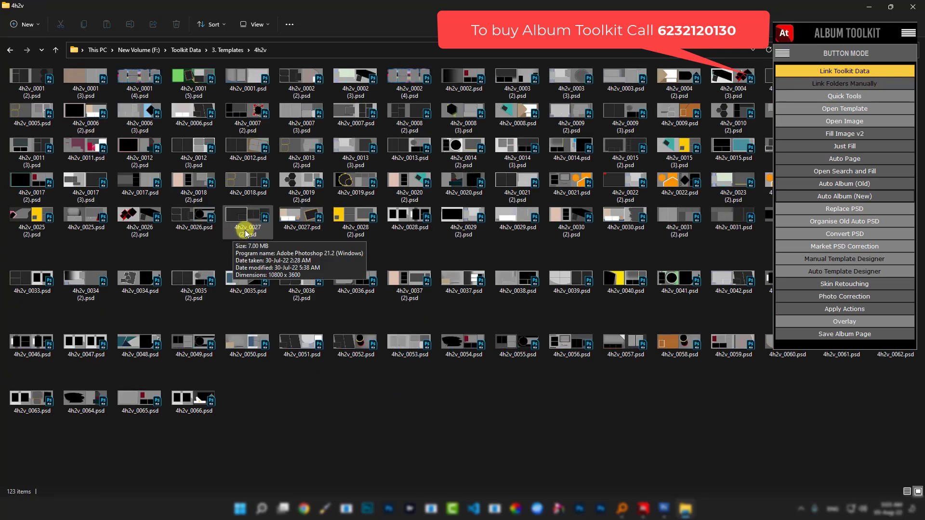
click(228, 53)
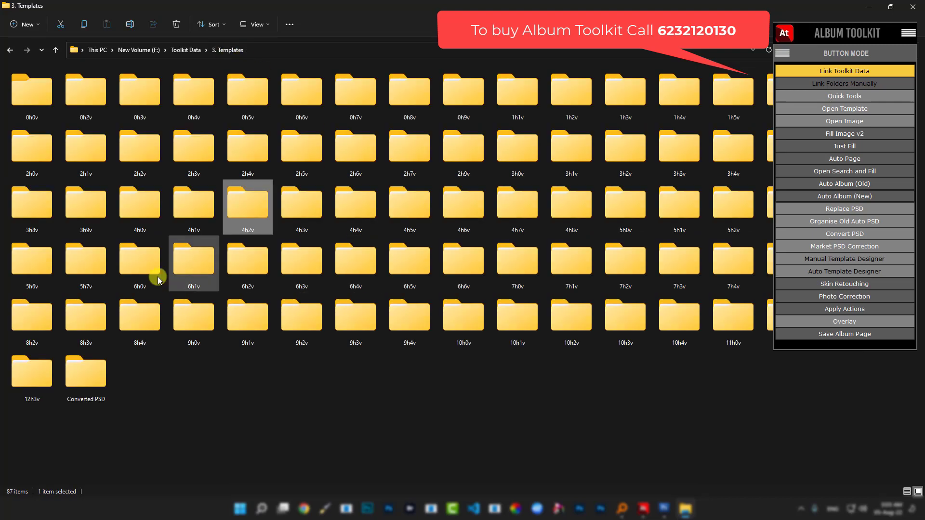
double_click(89, 147)
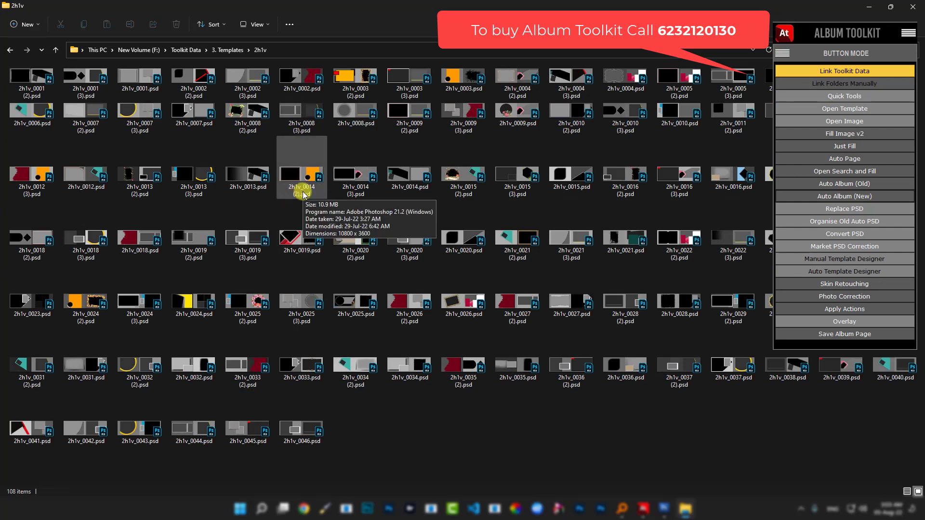
click(225, 50)
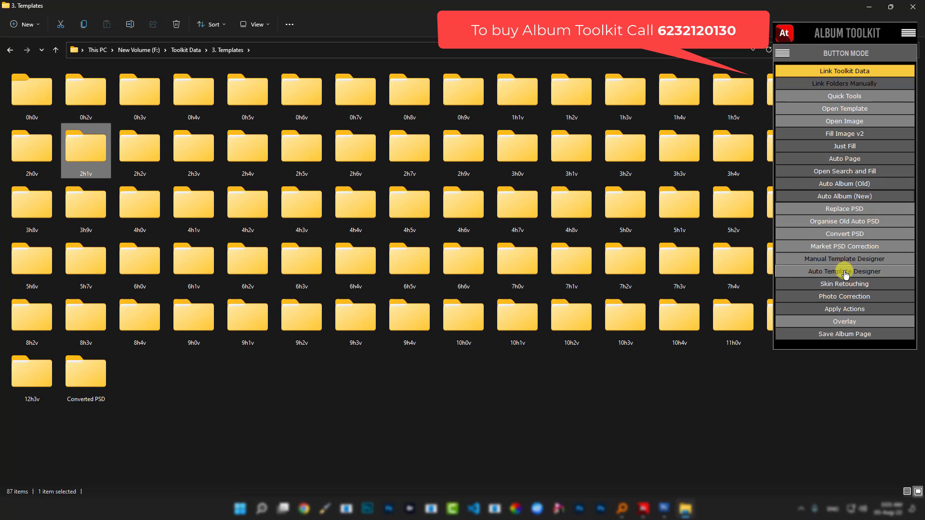
click(378, 406)
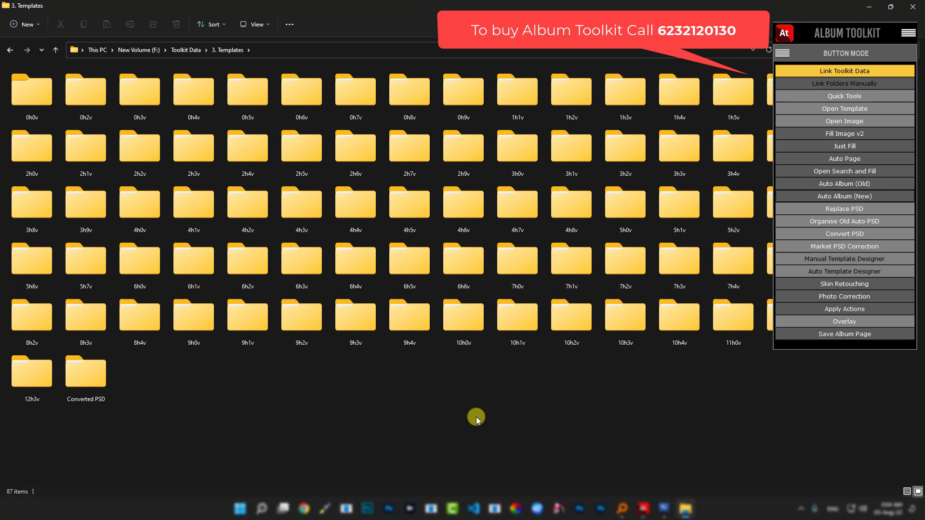
- Close File Explorer, then restore and re-minimize Photoshop
click(911, 6)
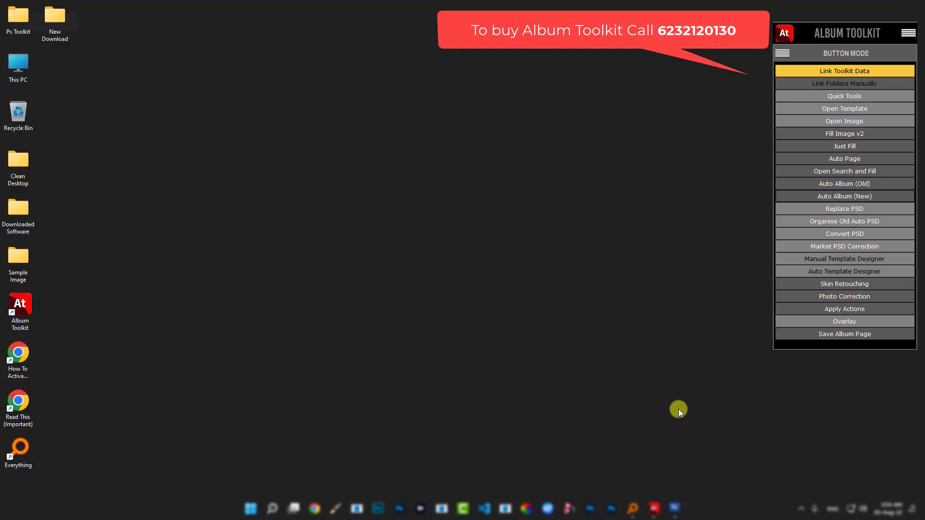
click(674, 507)
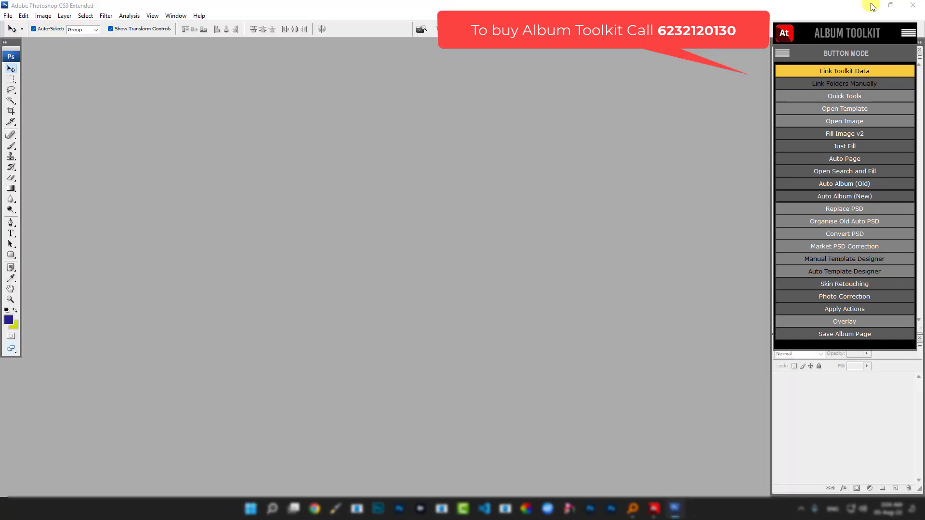
click(869, 5)
- View the Sample Image folder from the desktop, close it, and restore Photoshop
double_click(19, 260)
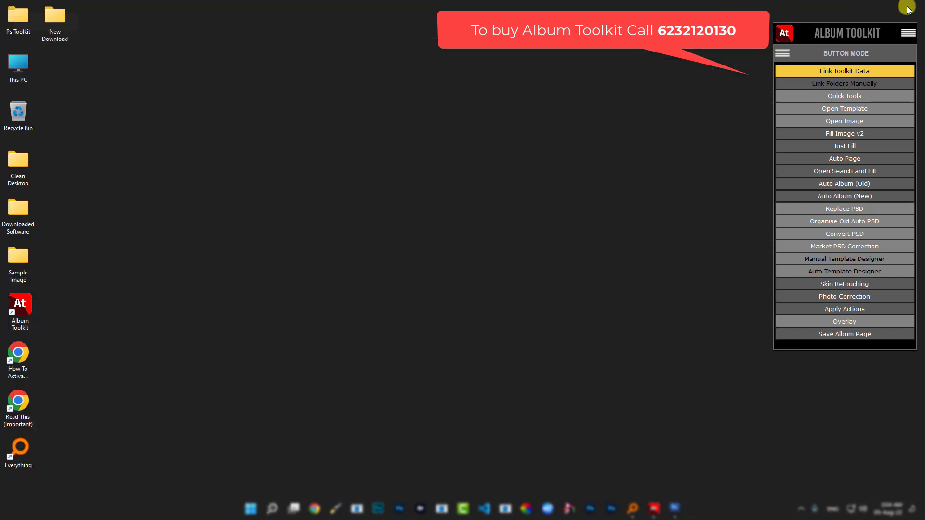
click(912, 7)
click(674, 509)
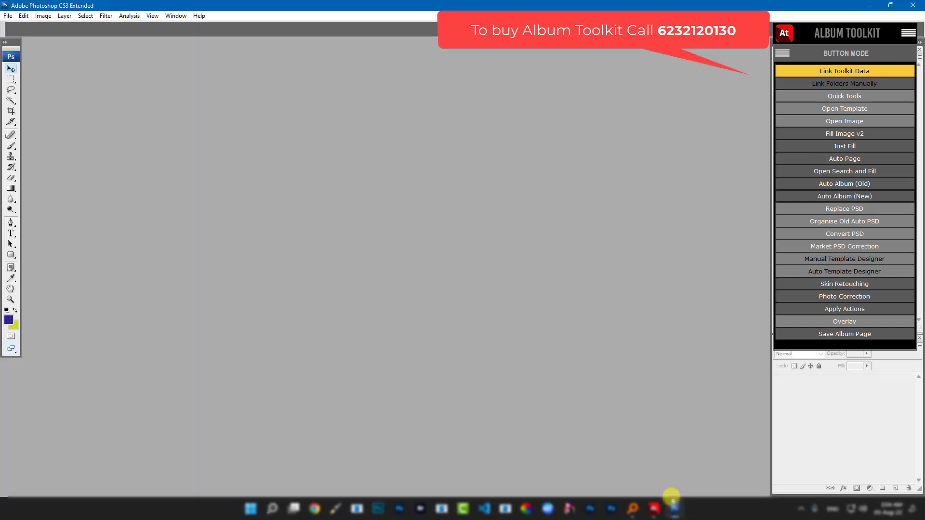
- In a new Auto Album setup, link Sample Image as the image folder
click(854, 202)
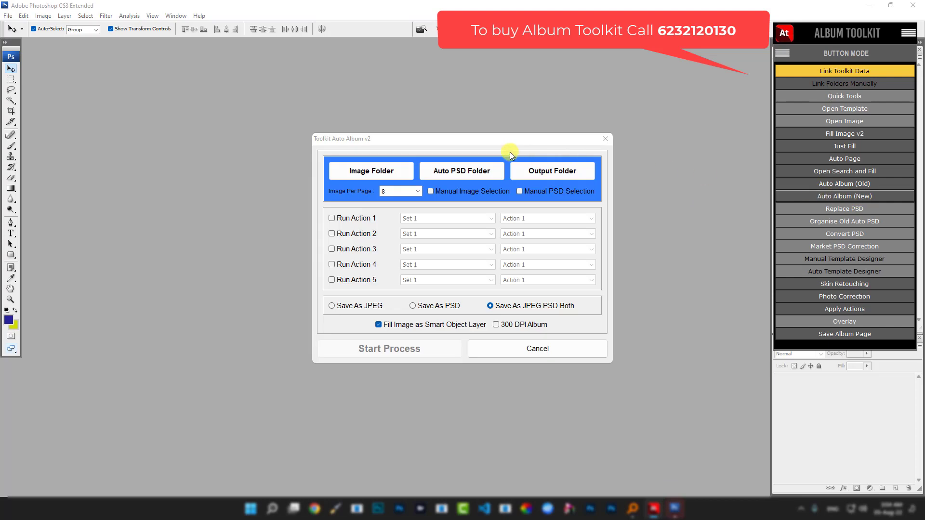
click(350, 172)
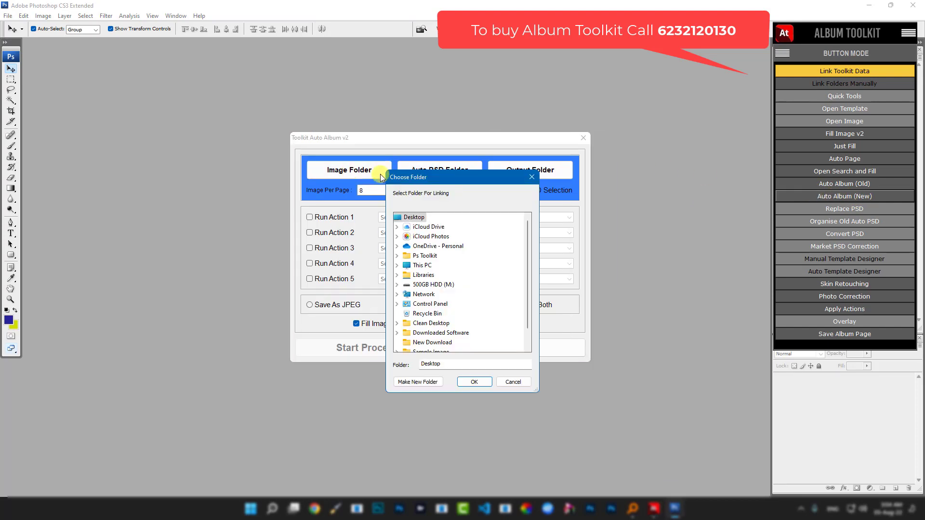
scroll(454, 260, down, 1)
click(429, 332)
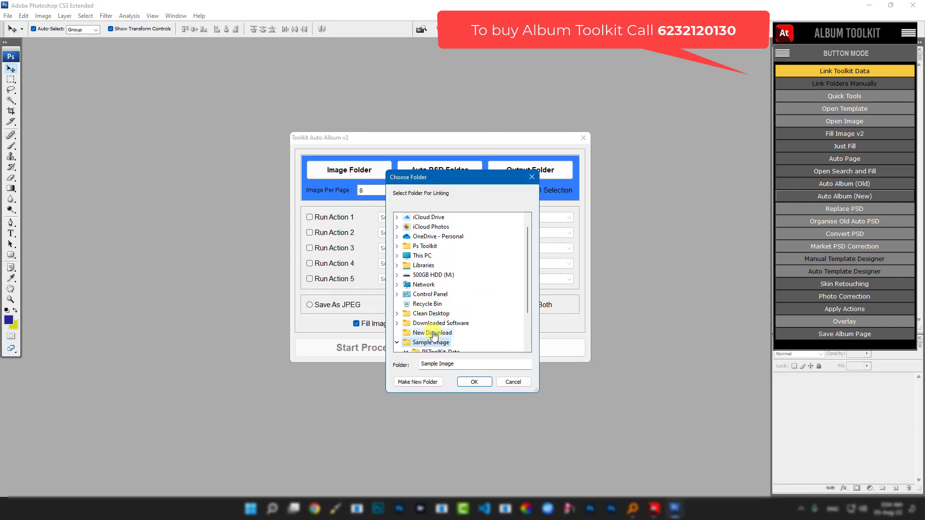
click(473, 382)
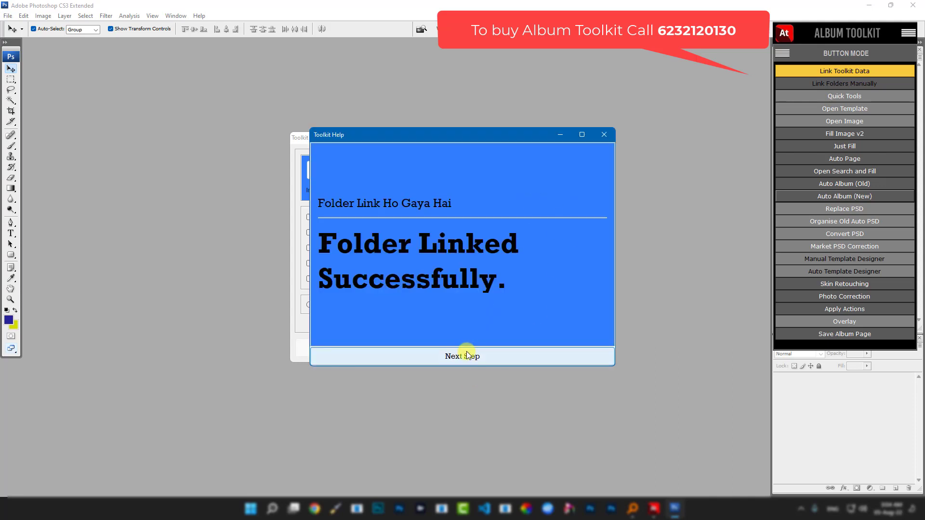
click(466, 355)
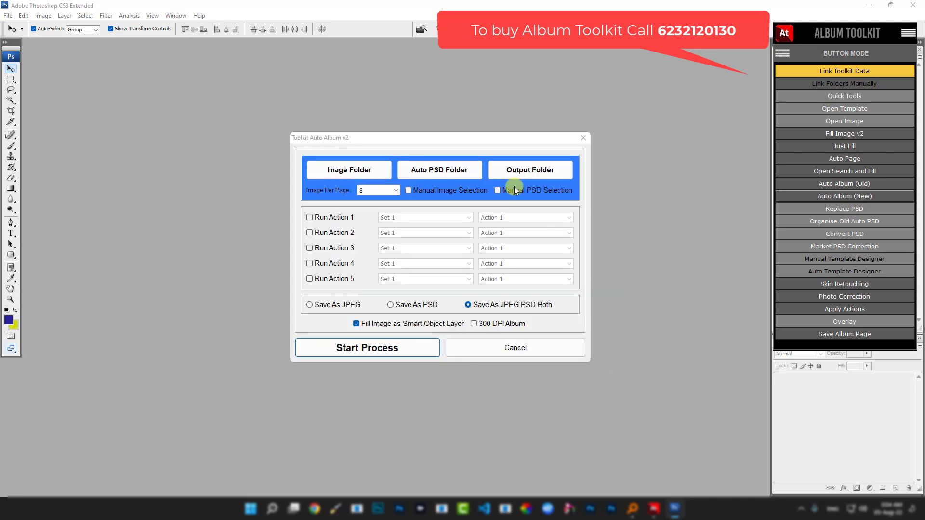
- Link New Volume (F:) > Toolkit Data > 3. Templates as the Auto PSD folder
click(436, 173)
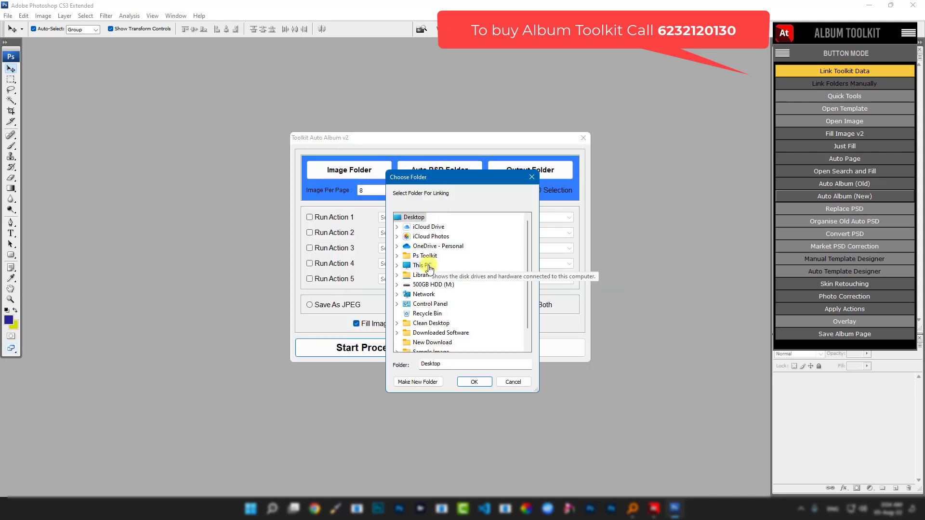
click(429, 268)
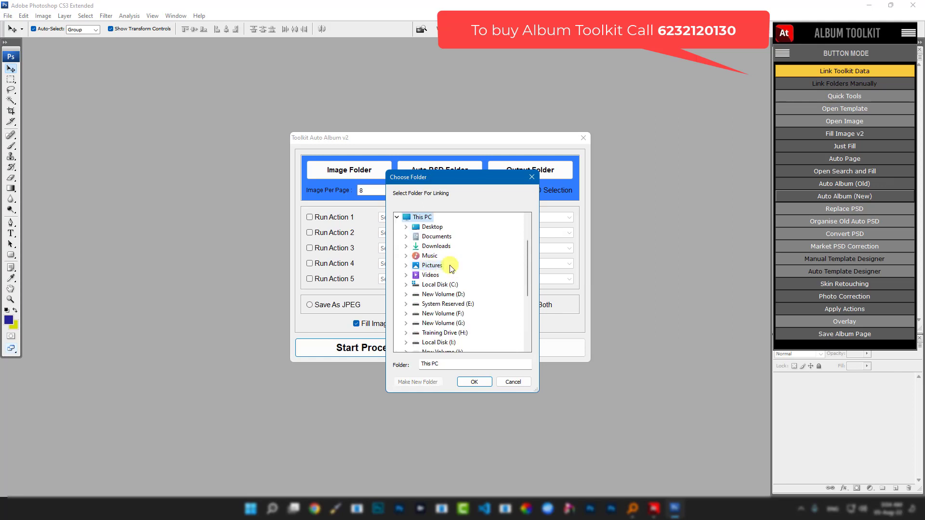
click(442, 313)
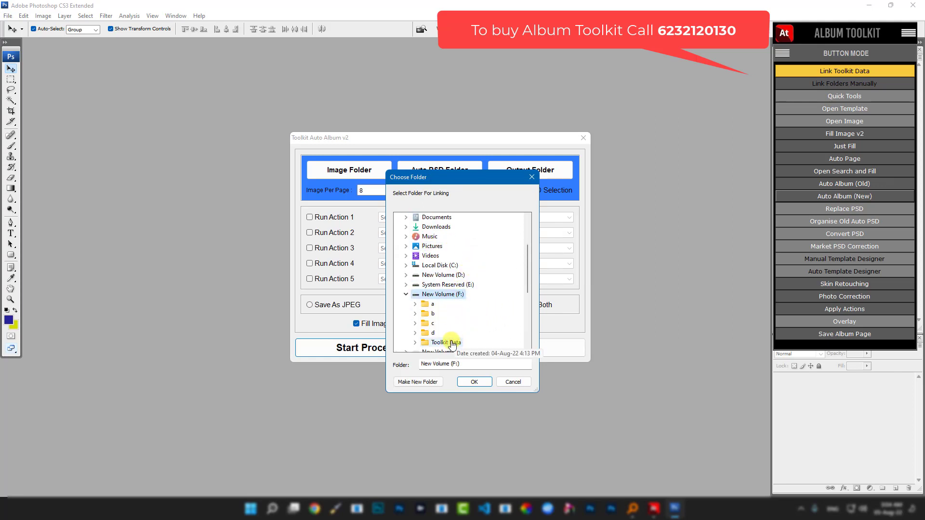
click(451, 343)
click(466, 243)
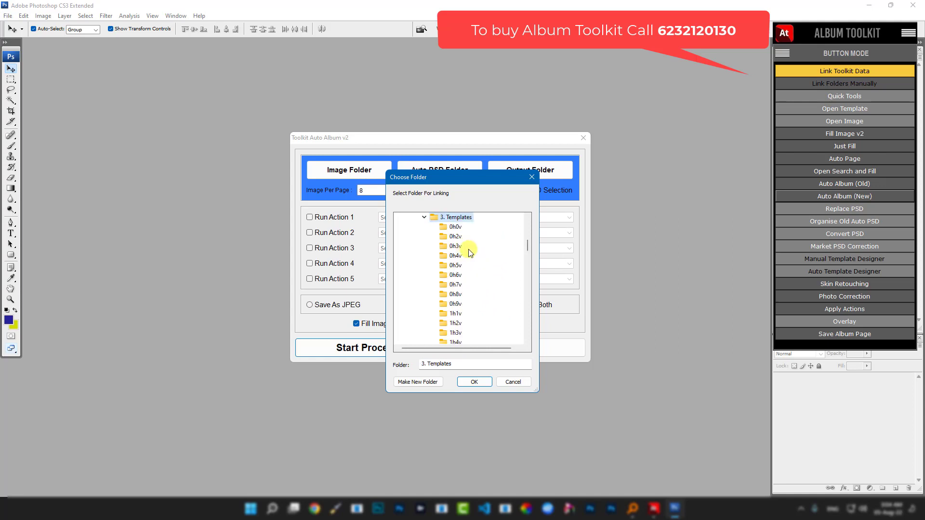
click(474, 382)
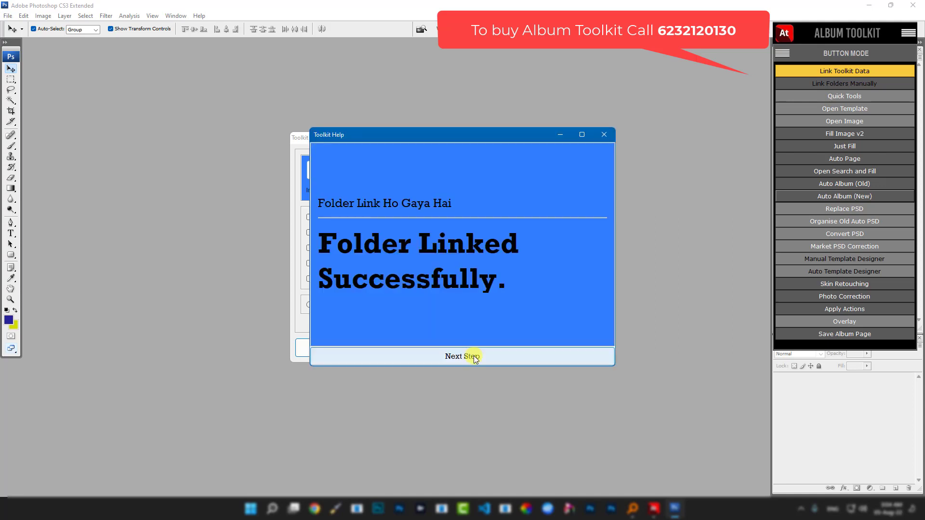
click(472, 356)
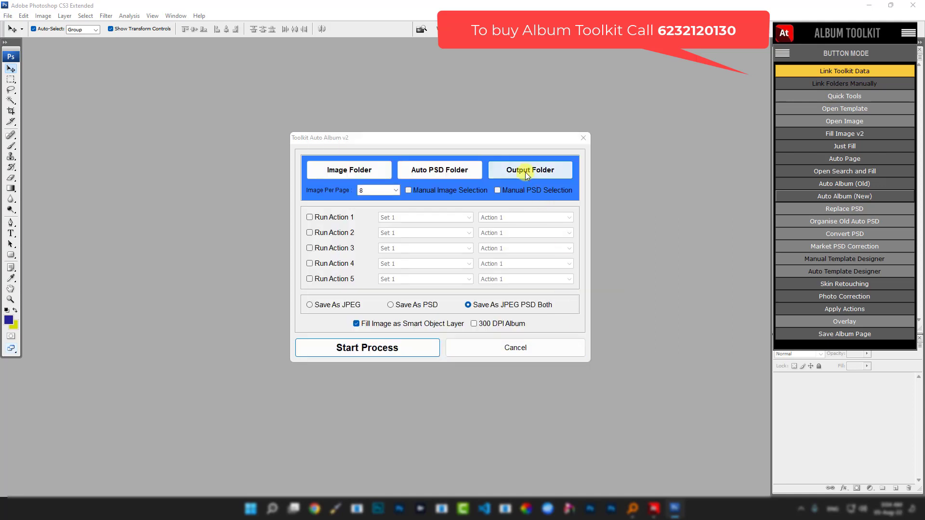
- Create 'New folder' inside Sample Image and link it as the album output folder
click(525, 172)
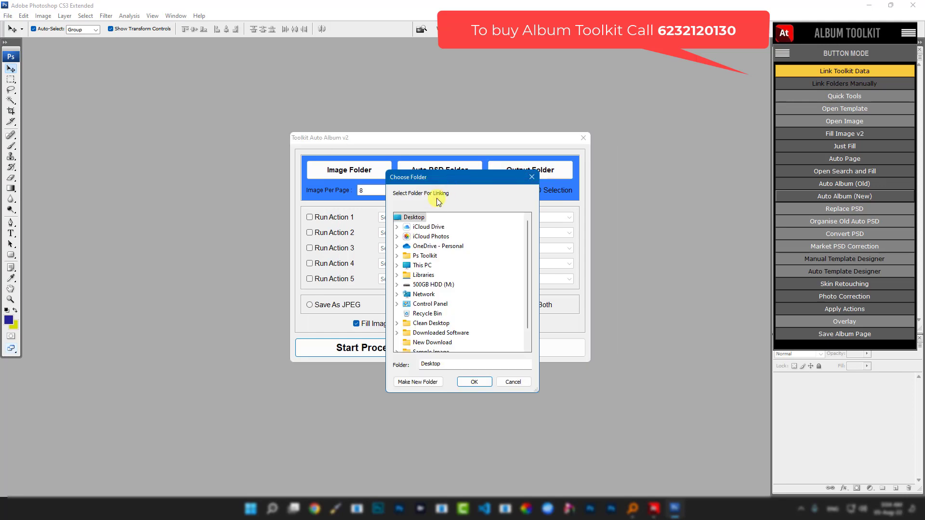
scroll(456, 273, down, 1)
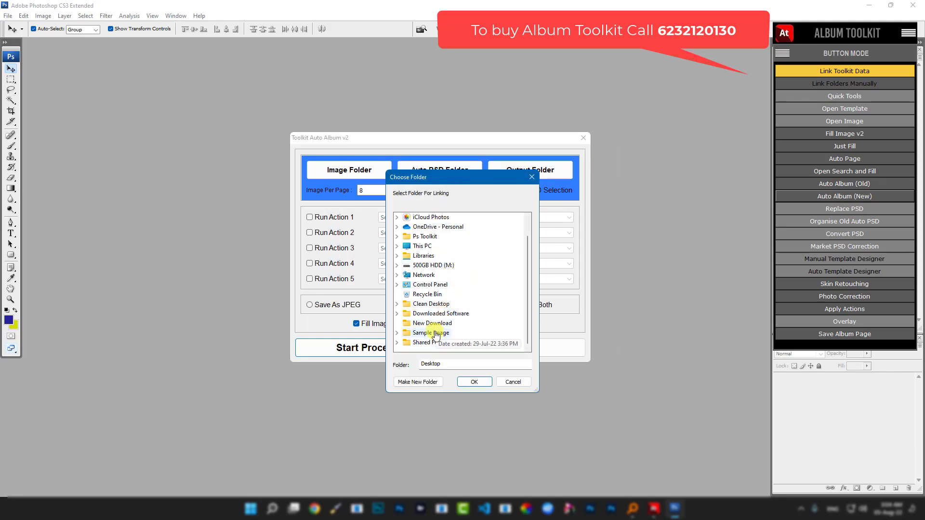
click(477, 340)
click(415, 382)
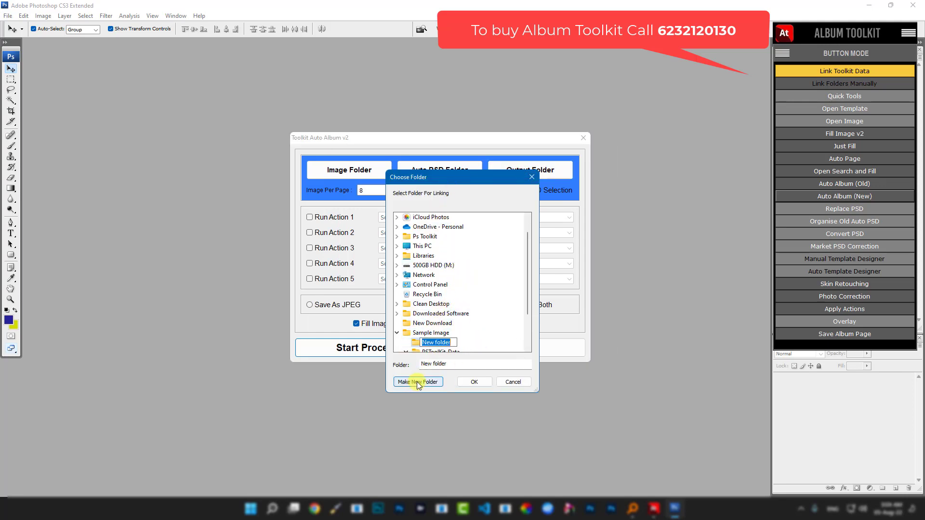
key(Return)
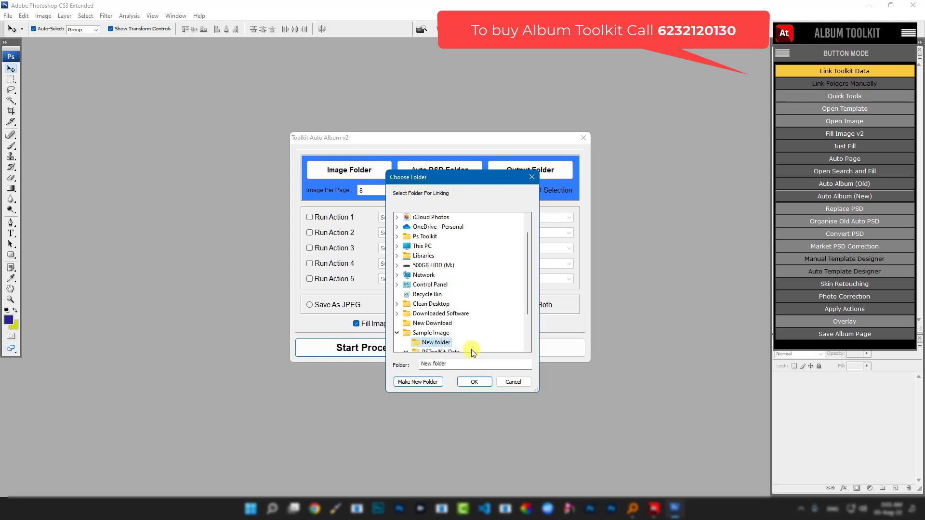
click(474, 381)
click(476, 357)
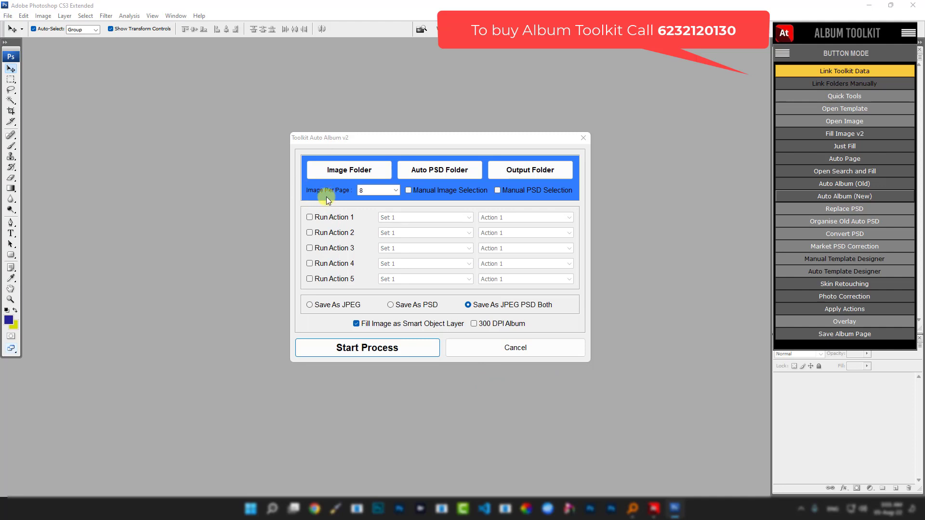
click(379, 190)
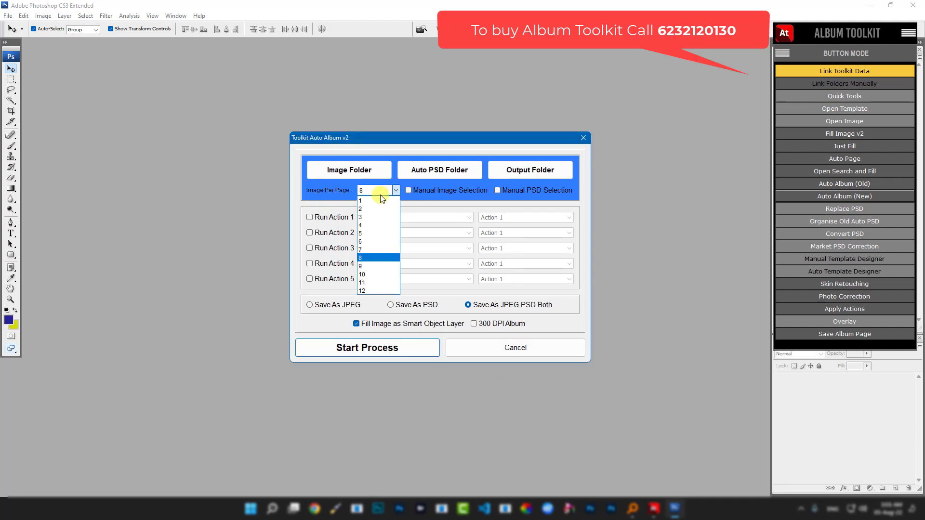
click(372, 257)
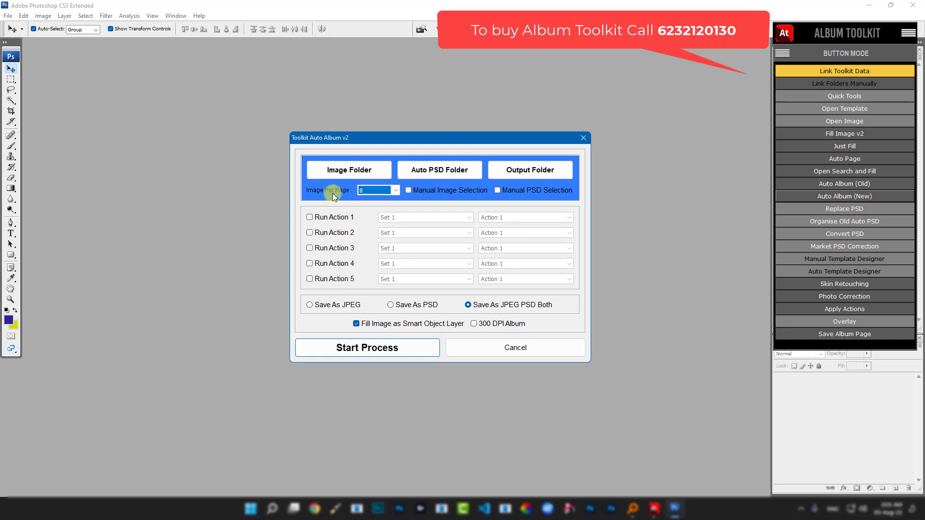
click(408, 191)
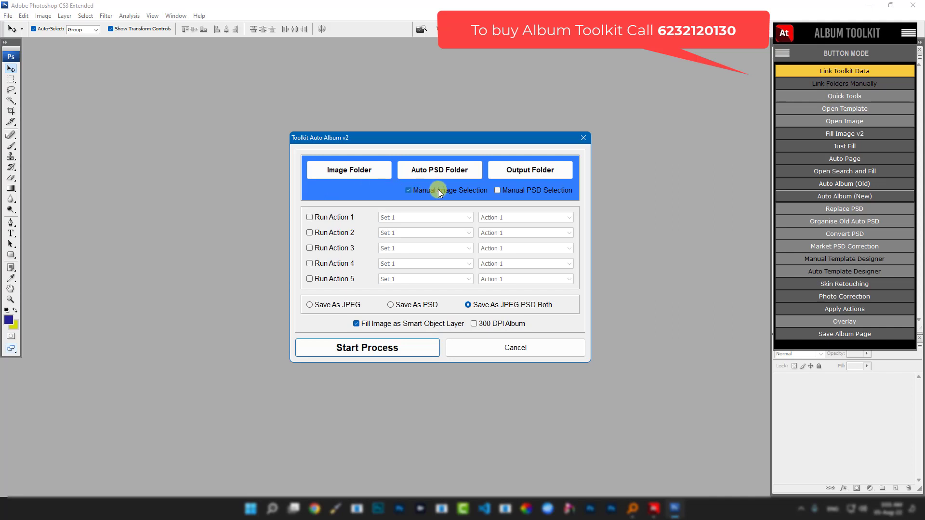
click(497, 190)
click(422, 192)
click(497, 191)
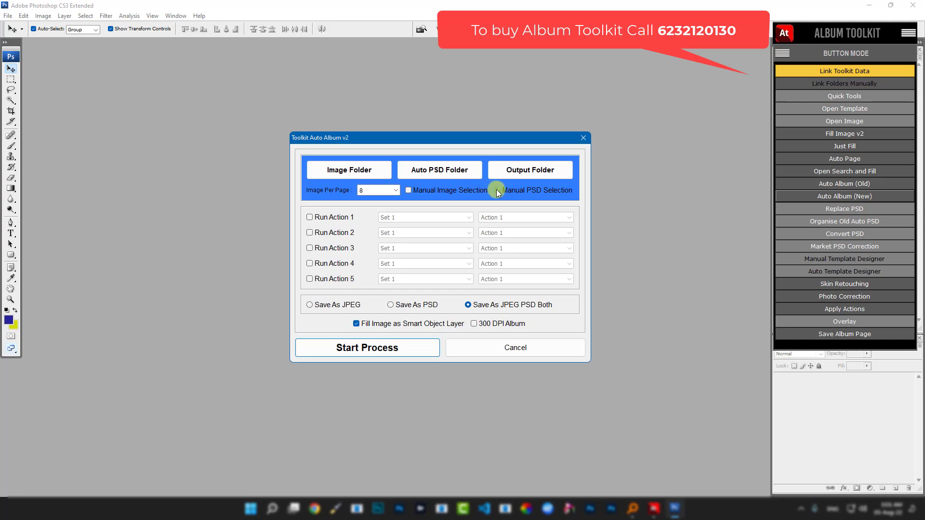
- Keep 8 images per page and, after trying JPEG and both, save pages as PSD only
click(396, 191)
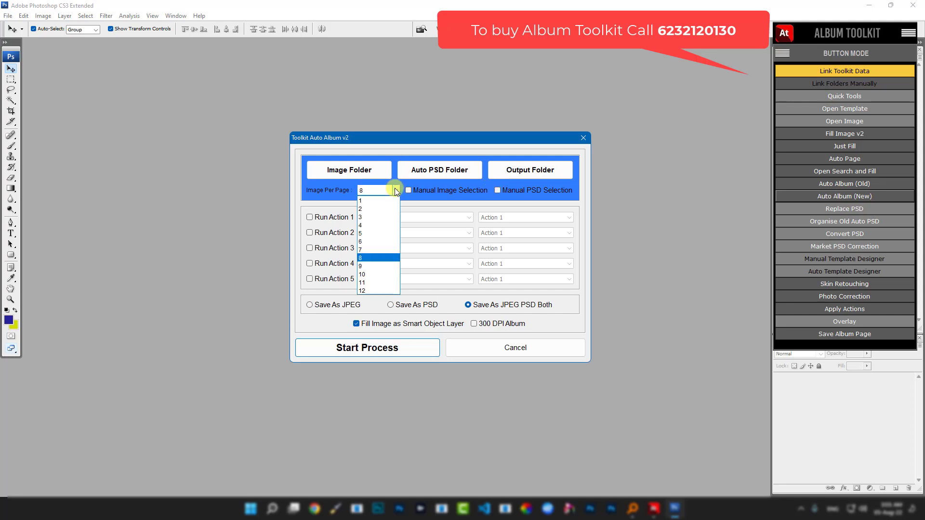
click(382, 258)
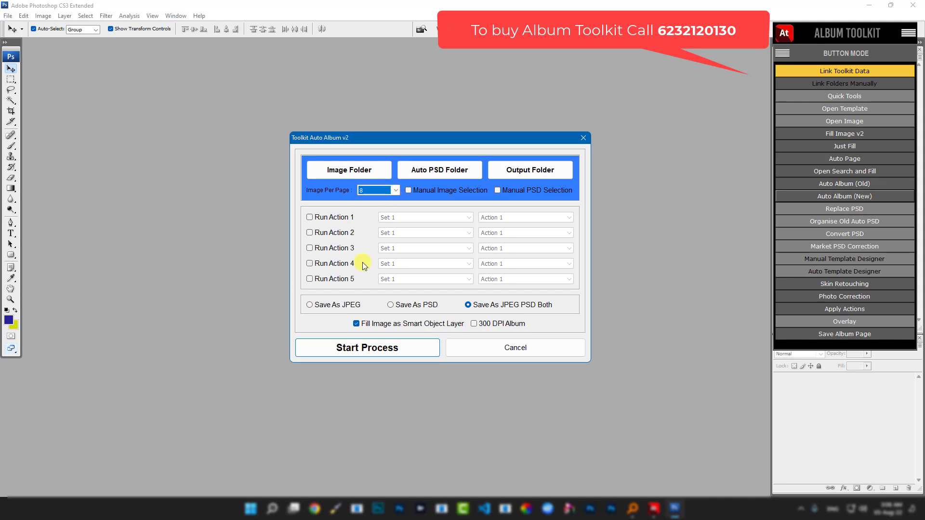
click(391, 305)
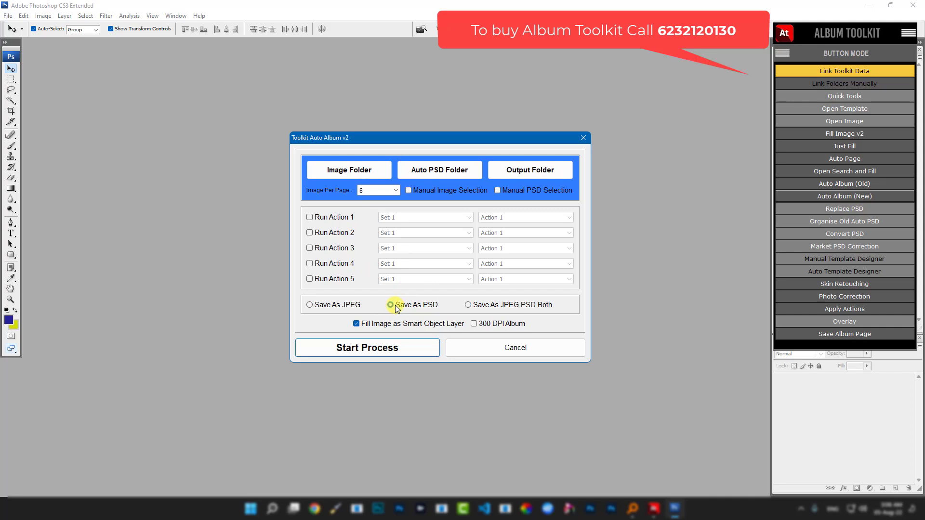
click(310, 305)
click(392, 304)
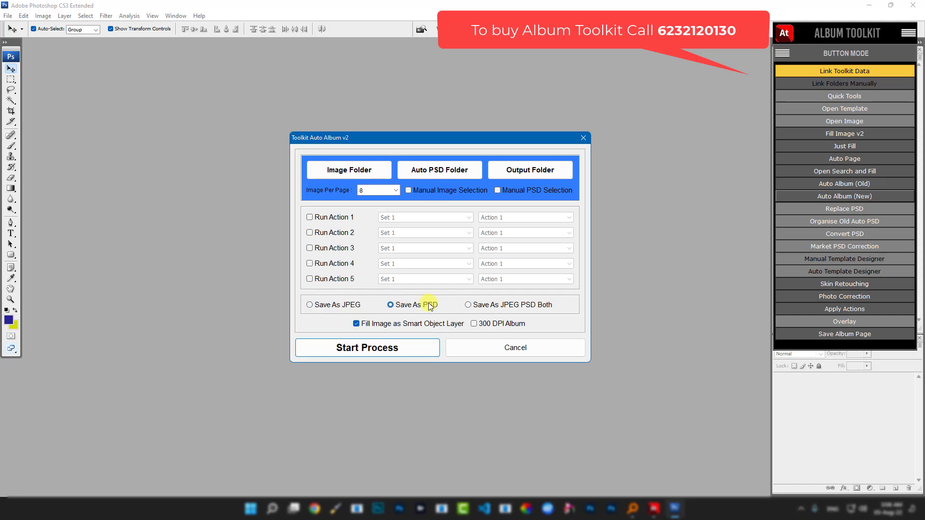
click(468, 306)
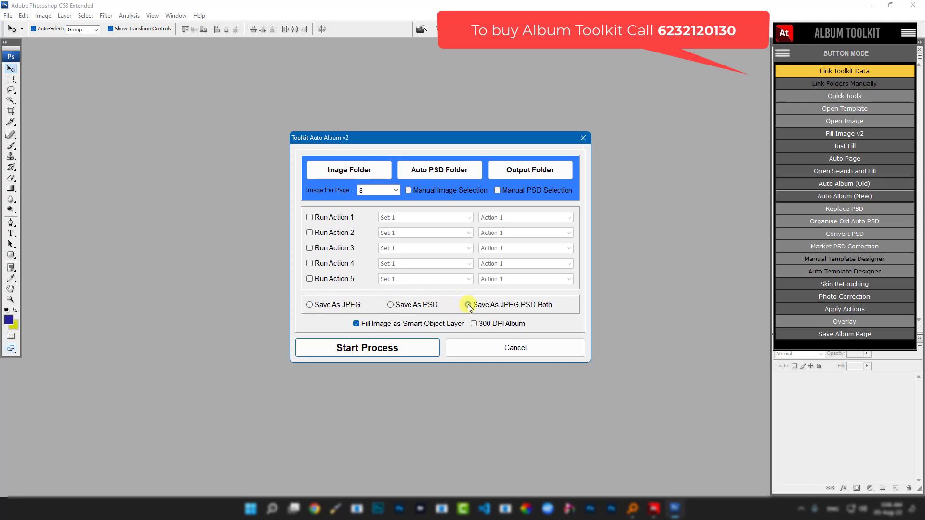
click(396, 305)
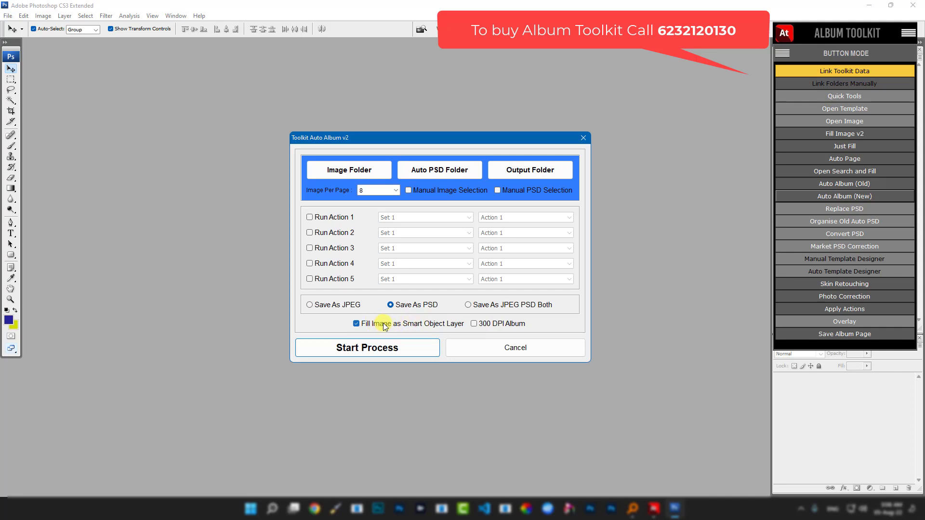
- Uncheck Fill Image as Smart Object Layer, leave 300 DPI Album off, and Start Process
click(356, 324)
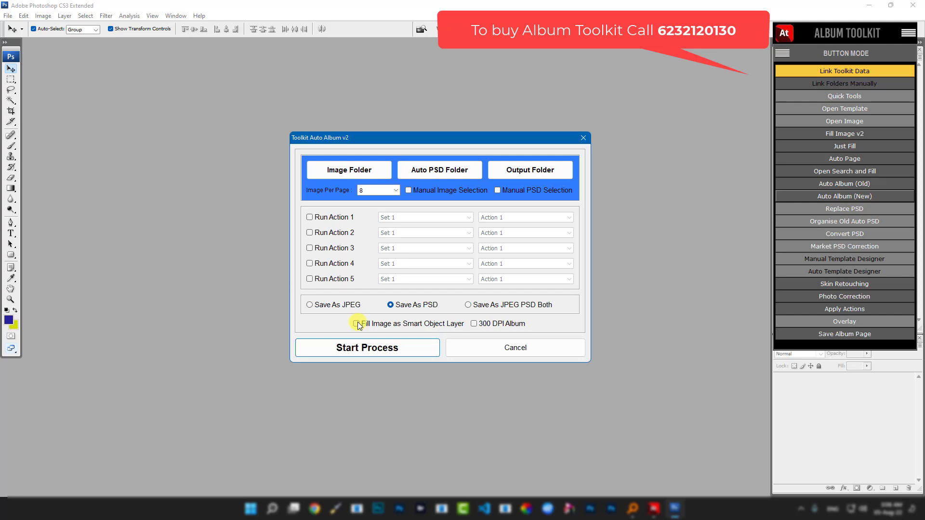
click(475, 323)
click(475, 324)
click(474, 325)
click(475, 323)
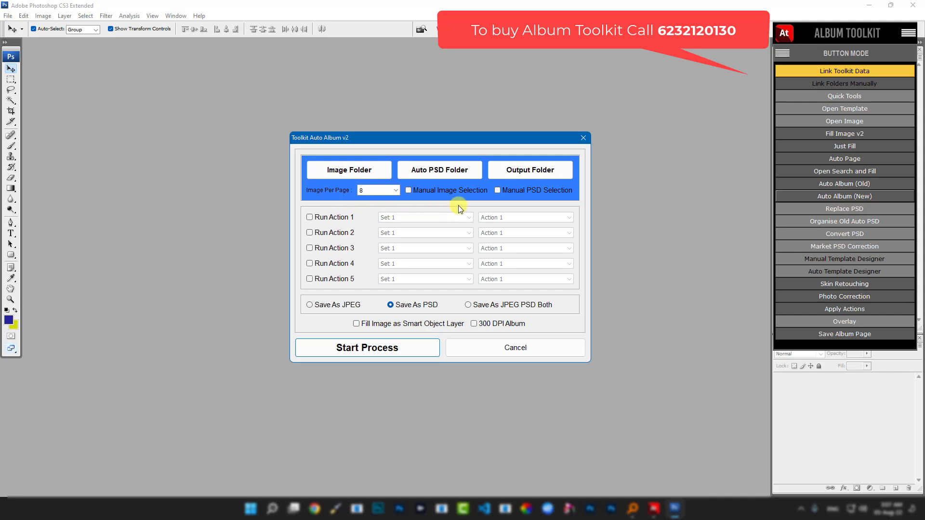
click(358, 347)
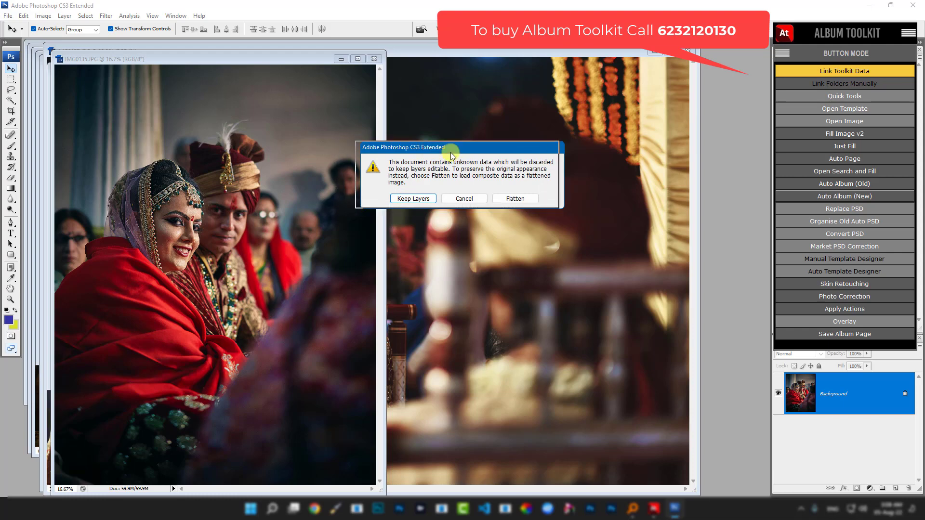
- Move the unknown-data warning aside and choose Keep Layers
drag(464, 152, 448, 156)
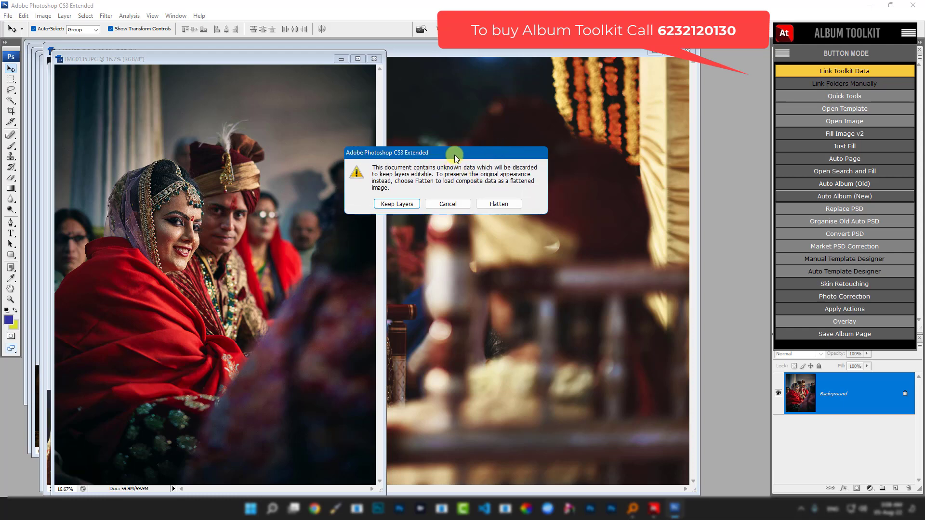
click(394, 204)
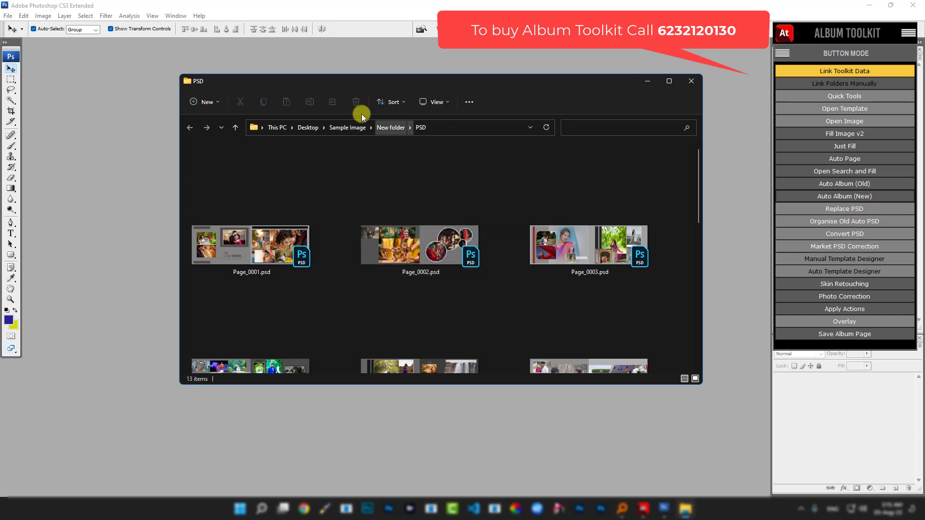
- Enlarge and maximize the PSD output window and minimize the Toolkit panel to view all pages
drag(314, 82, 234, 45)
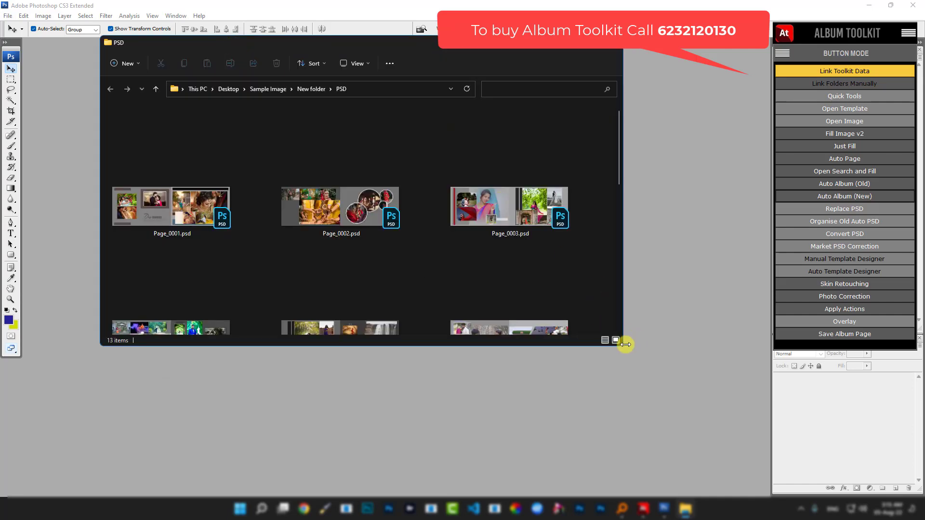
drag(615, 343, 640, 453)
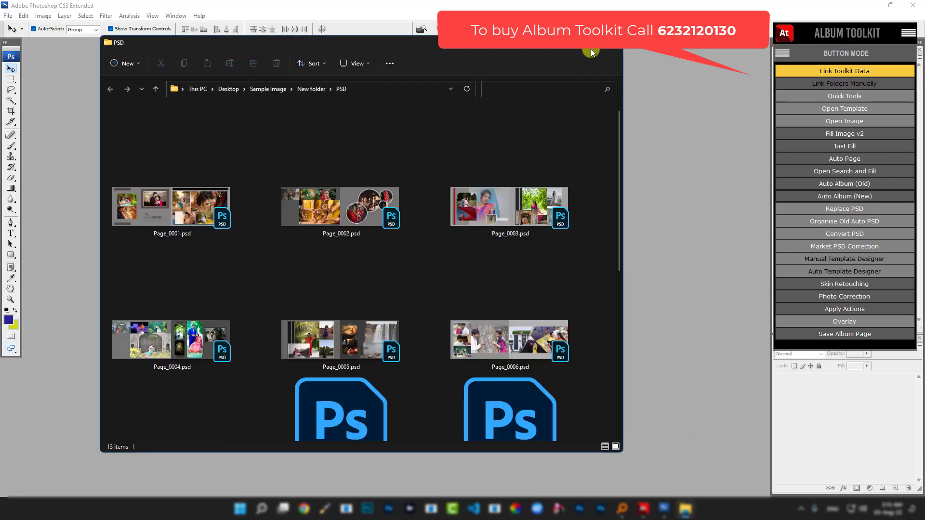
double_click(588, 44)
click(591, 48)
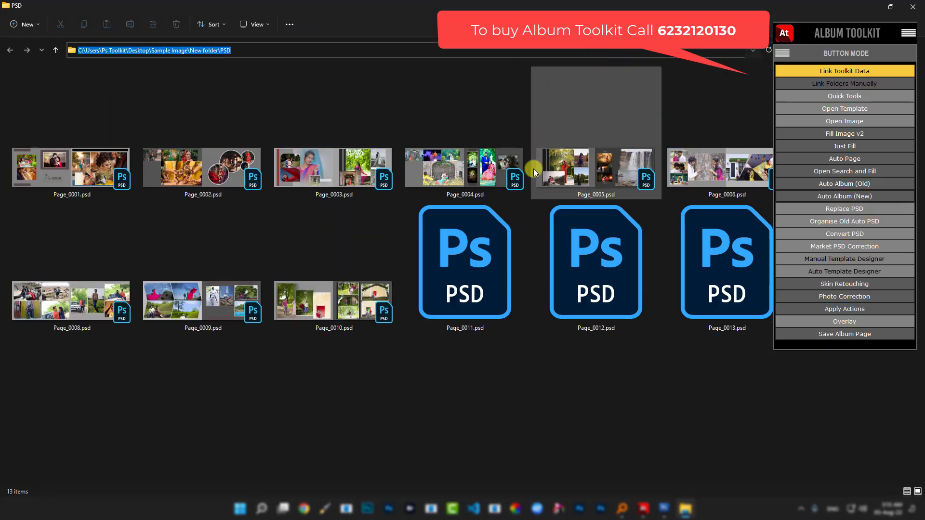
right_click(852, 35)
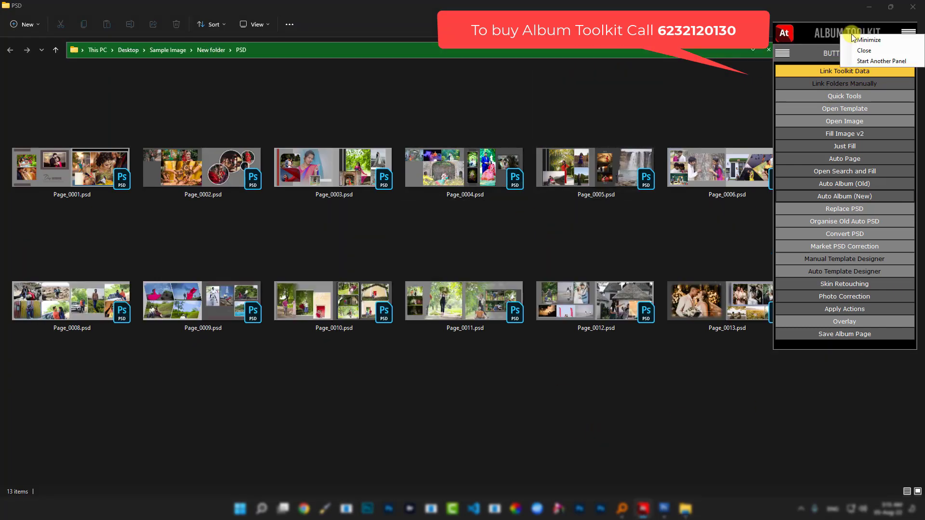
click(856, 38)
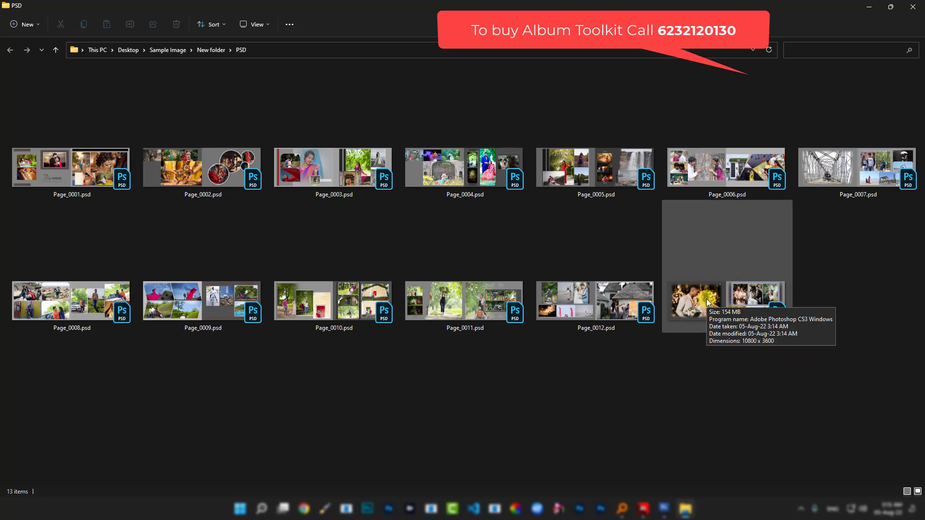
- Check Page_0013.psd's details, deselect it, and go up to Sample Image
click(729, 293)
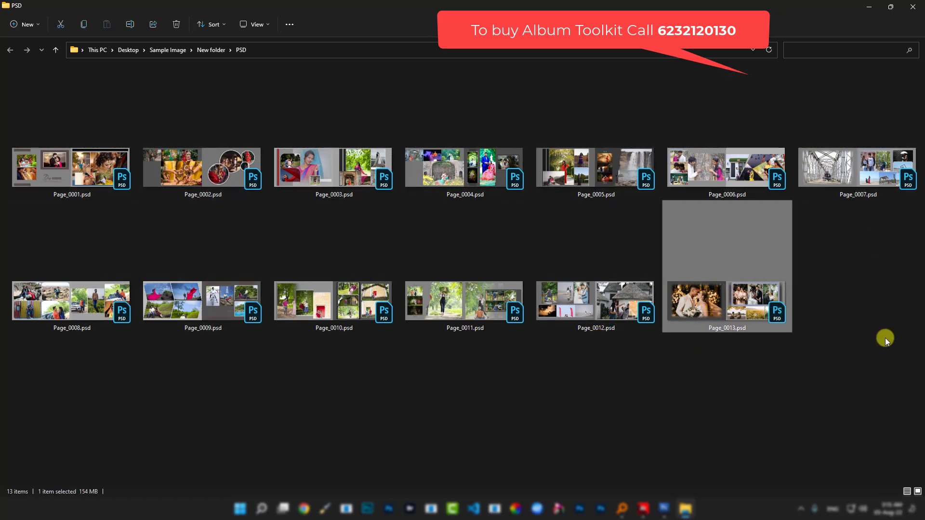
click(618, 406)
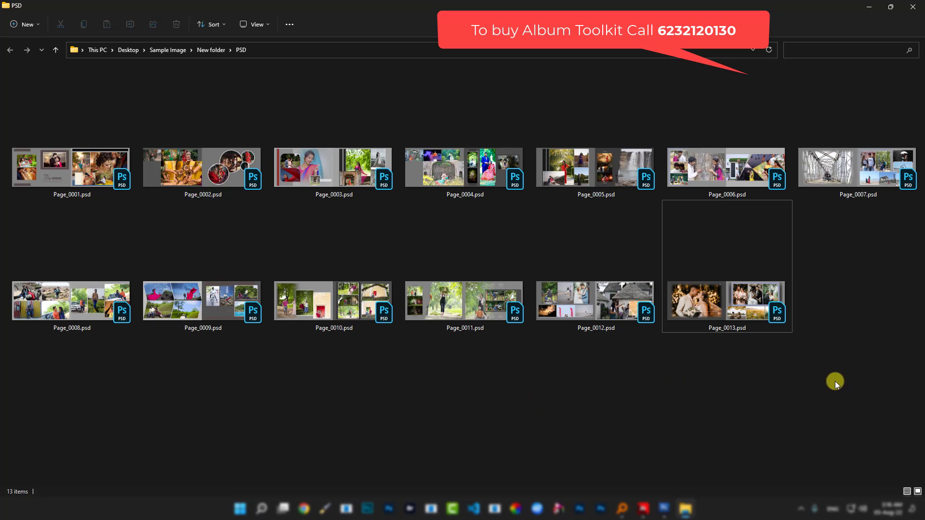
click(168, 50)
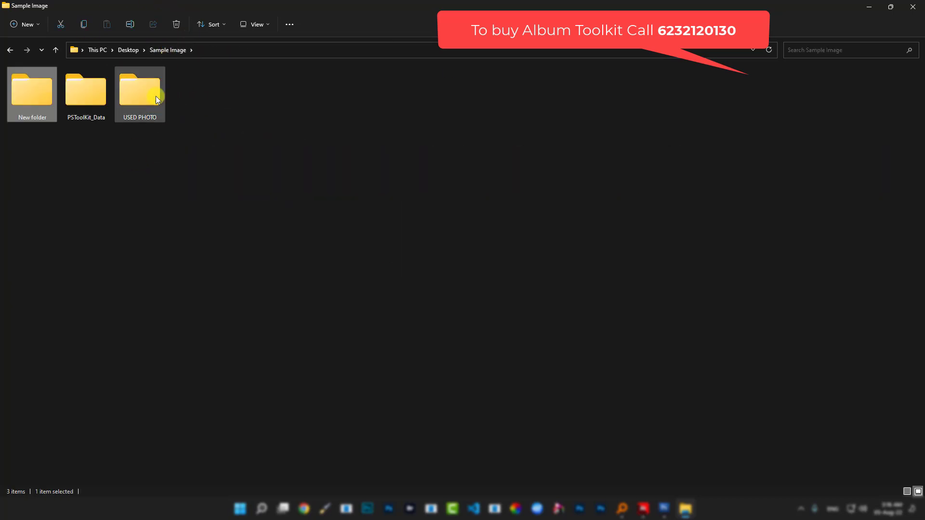
- Select all photos in USED PHOTO and paste them into Sample Image
double_click(143, 94)
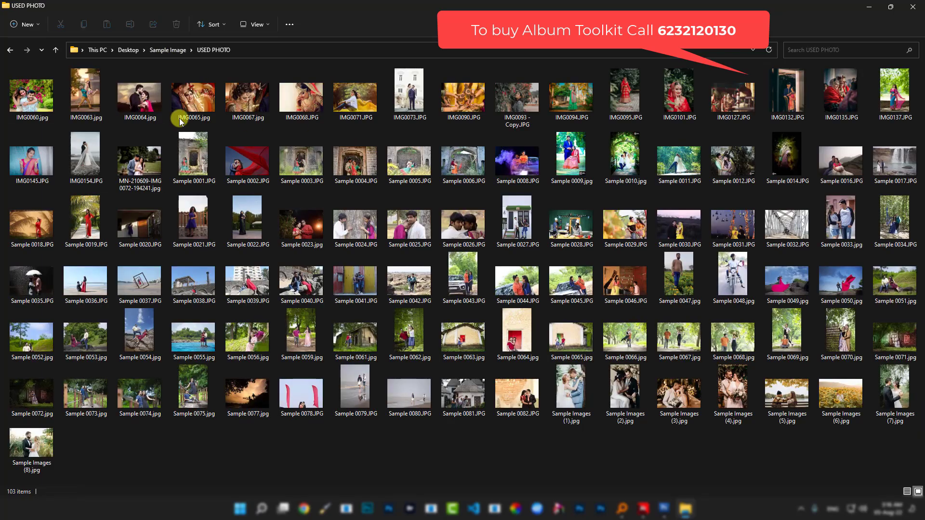
click(55, 49)
double_click(139, 85)
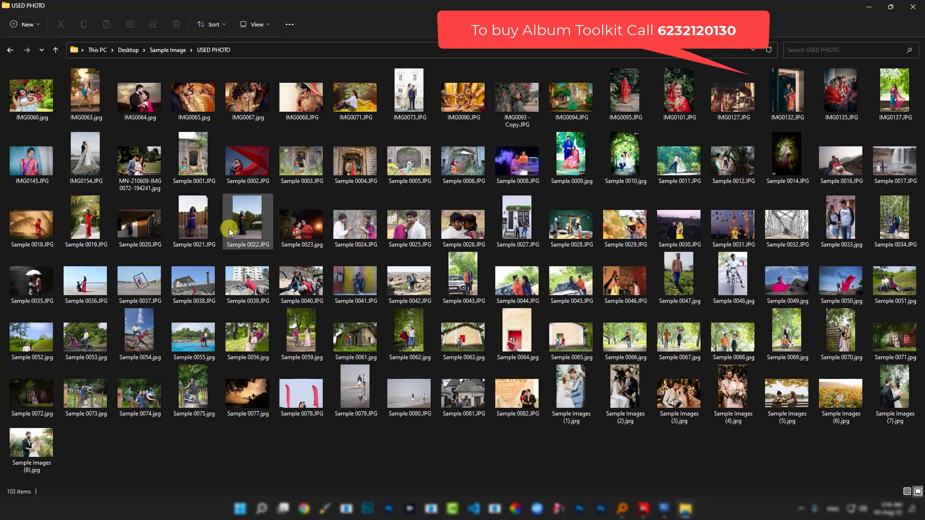
key(ctrl+a)
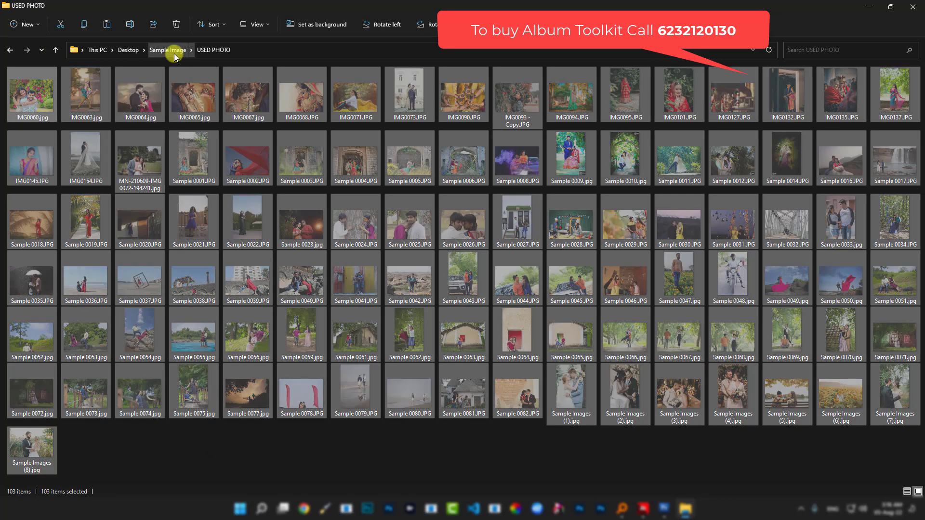
click(171, 50)
right_click(300, 170)
click(332, 237)
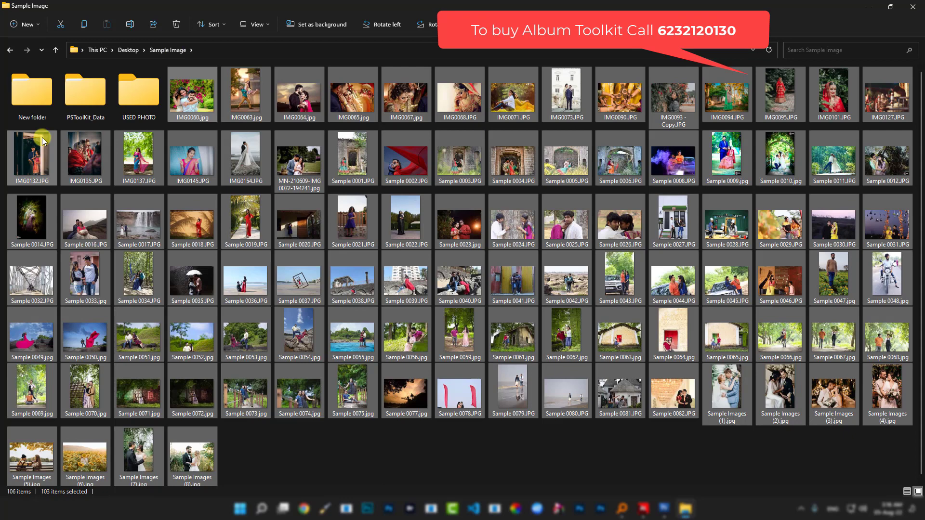
- Browse into New folder and its PSD folder, then back up to Sample Image
click(43, 96)
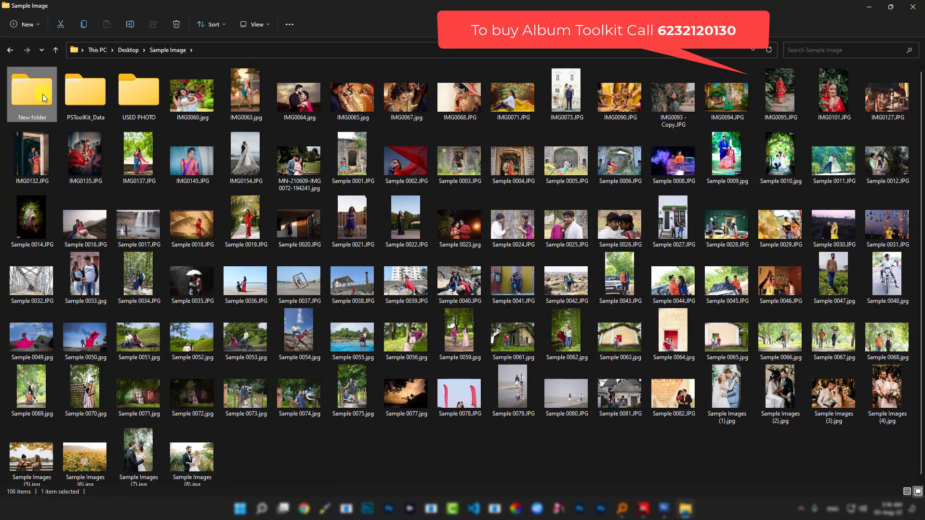
double_click(34, 93)
double_click(43, 96)
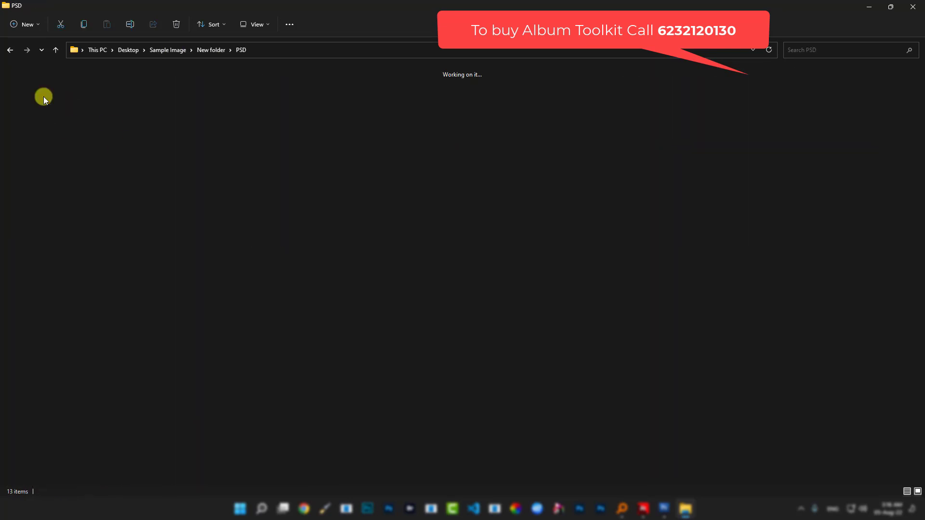
click(56, 50)
click(56, 50)
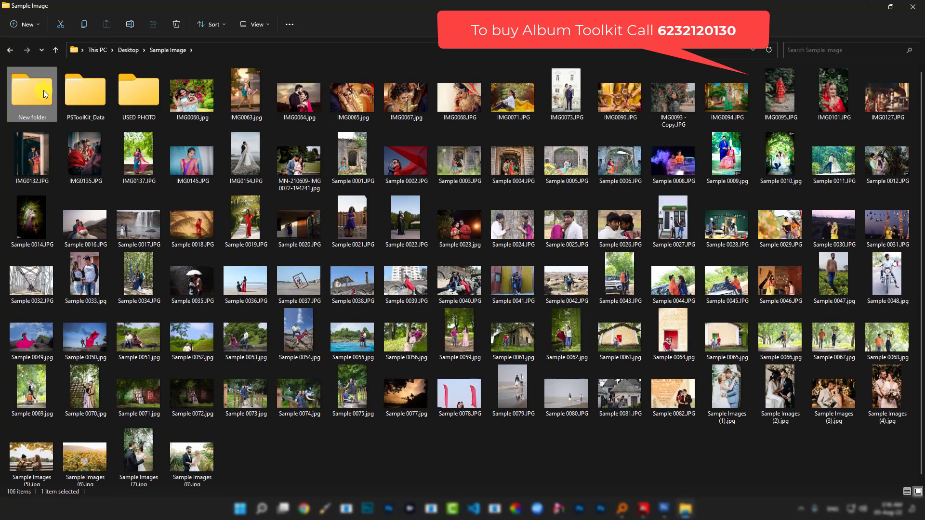
- Delete the PSD folder from New folder and close File Explorer
double_click(43, 91)
right_click(41, 94)
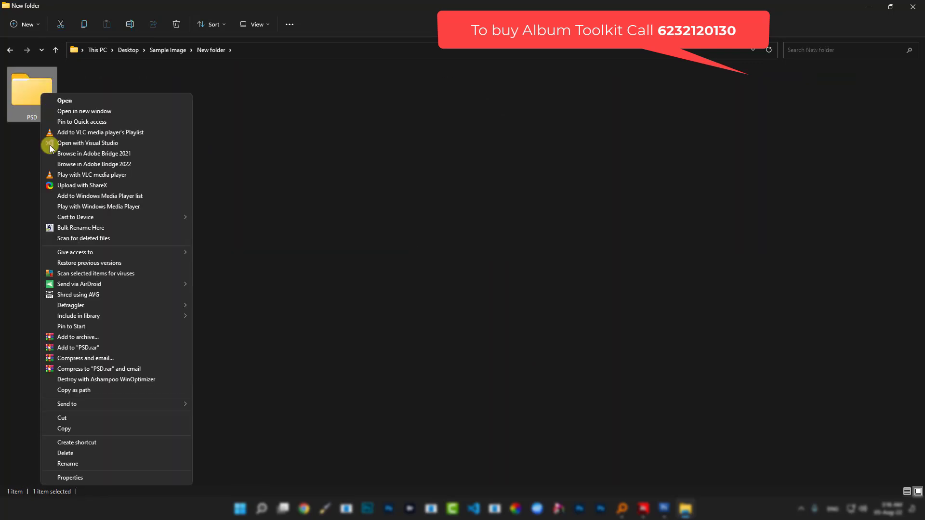
click(97, 452)
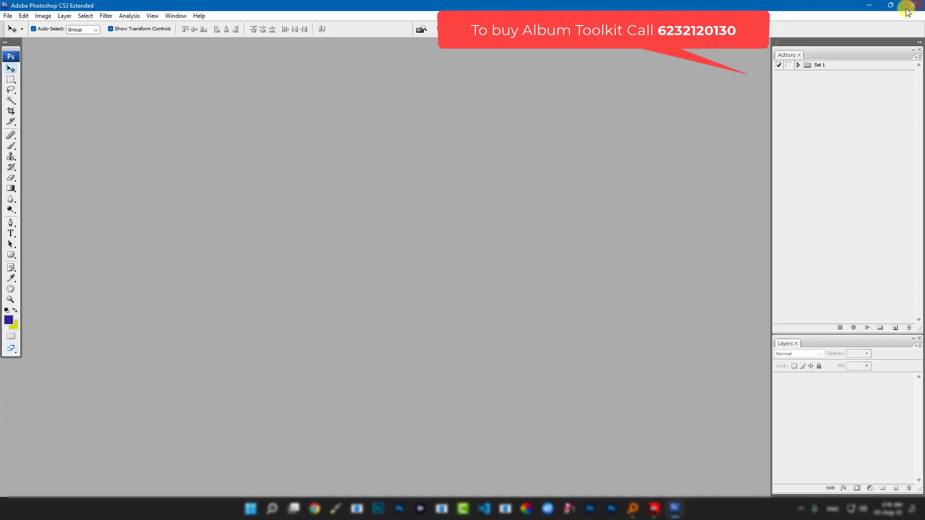
click(912, 7)
- Start a new auto album with Sample Image as its image folder
click(658, 509)
click(673, 511)
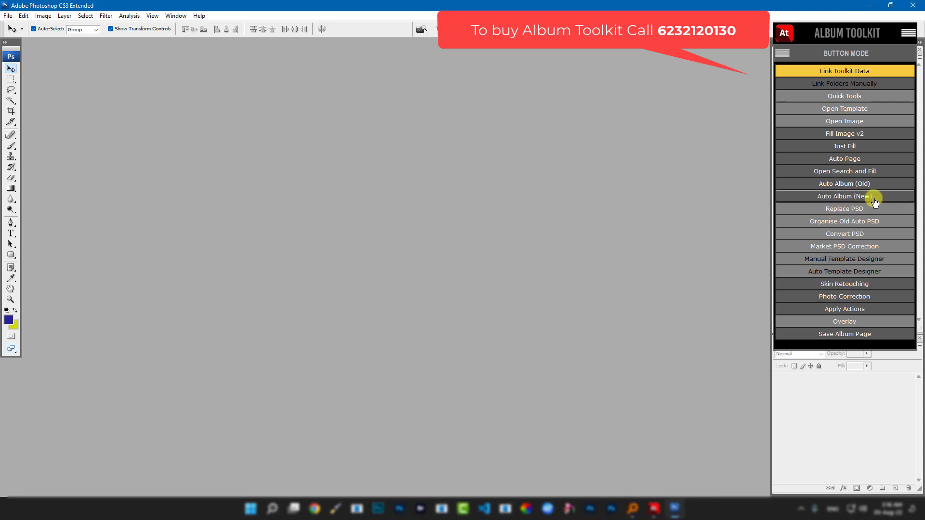
click(858, 198)
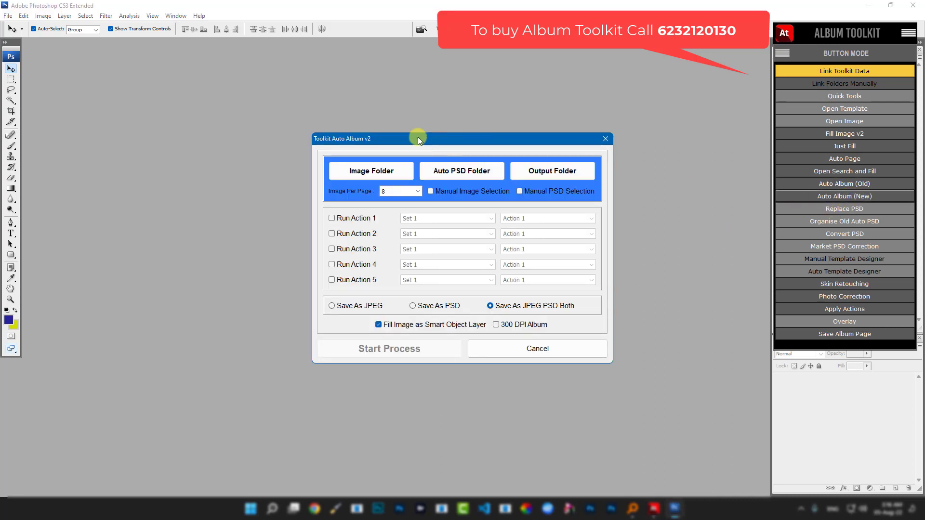
click(366, 173)
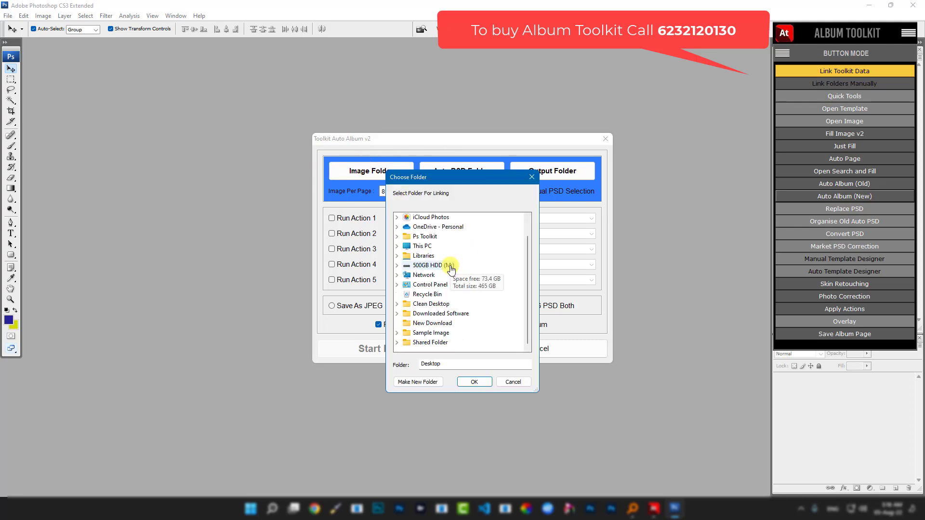
scroll(448, 265, down, 1)
click(431, 334)
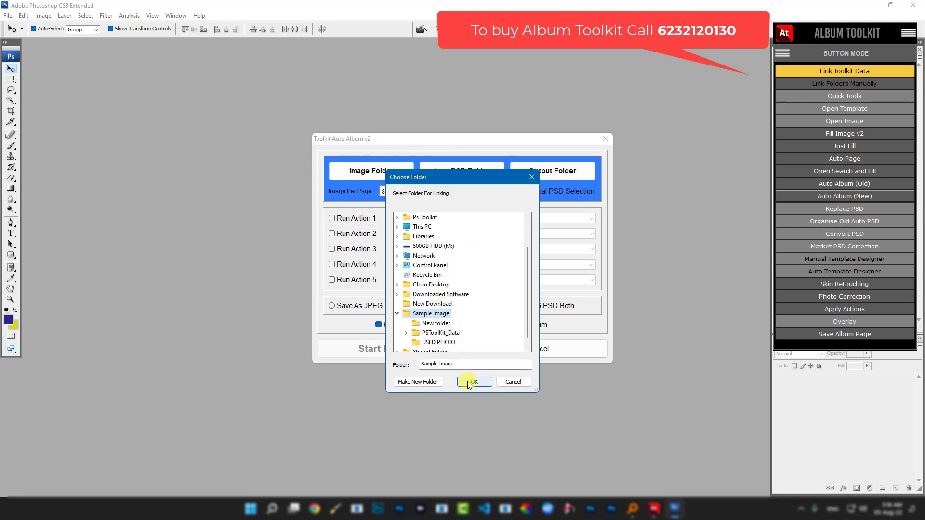
click(473, 380)
click(467, 361)
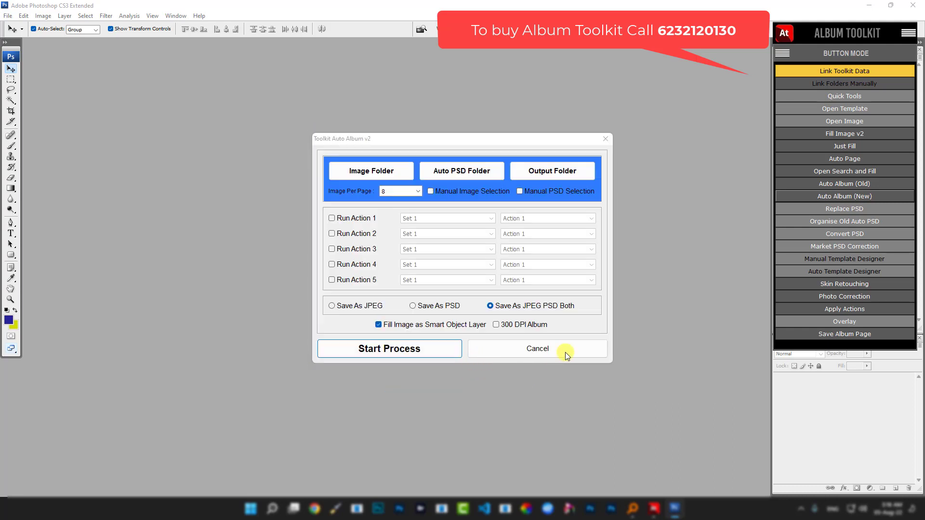
- Link F:\Toolkit Data\3. Templates as the auto PSD folder
click(453, 170)
scroll(449, 252, down, 1)
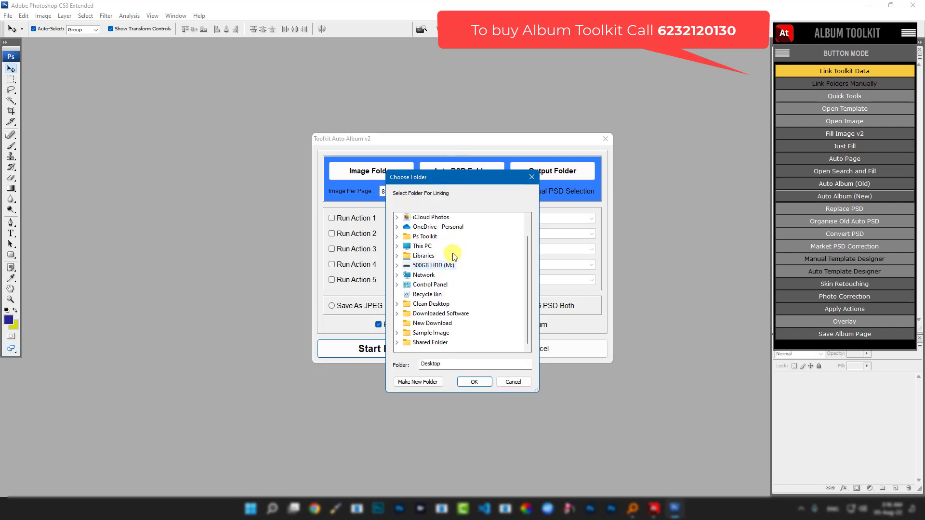
double_click(428, 245)
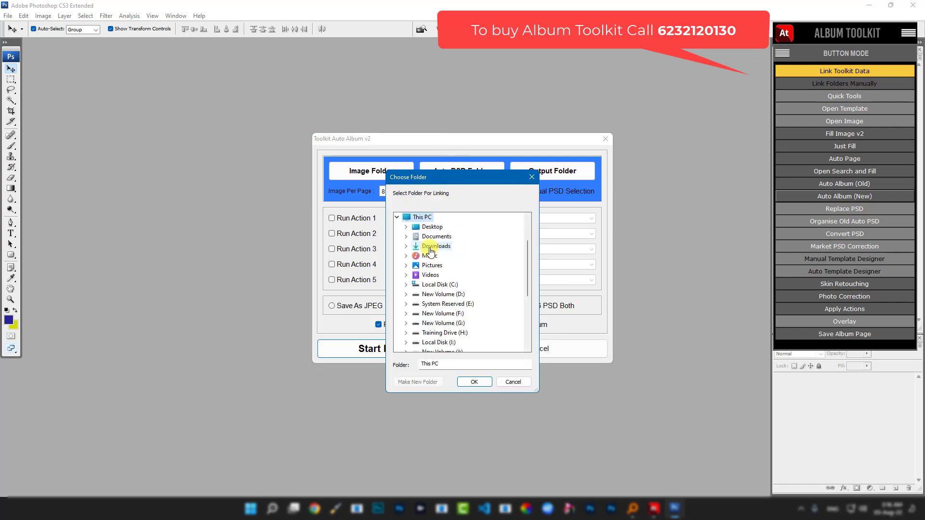
double_click(450, 313)
double_click(453, 285)
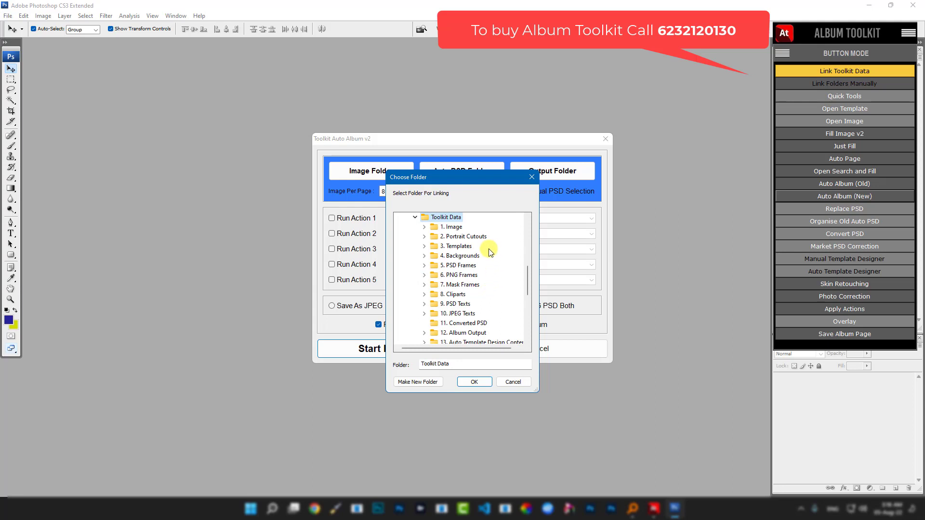
double_click(460, 247)
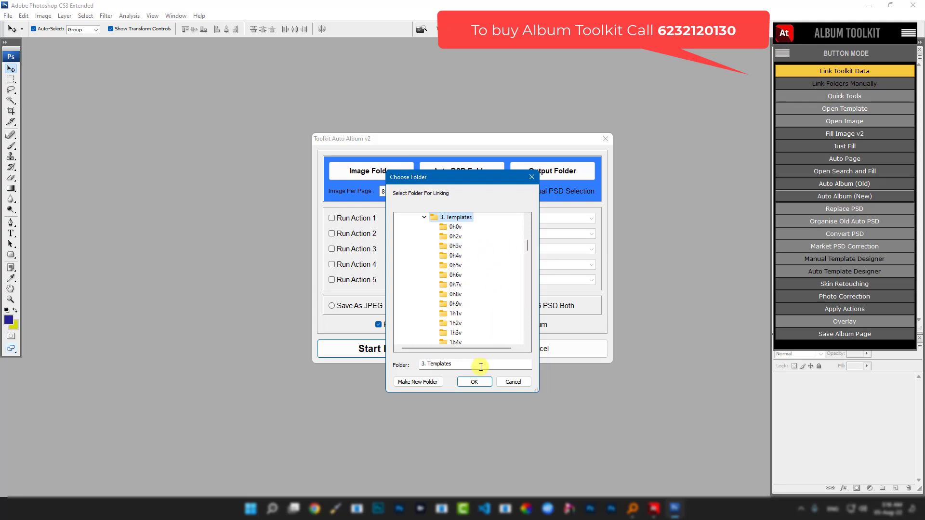
click(473, 382)
click(473, 356)
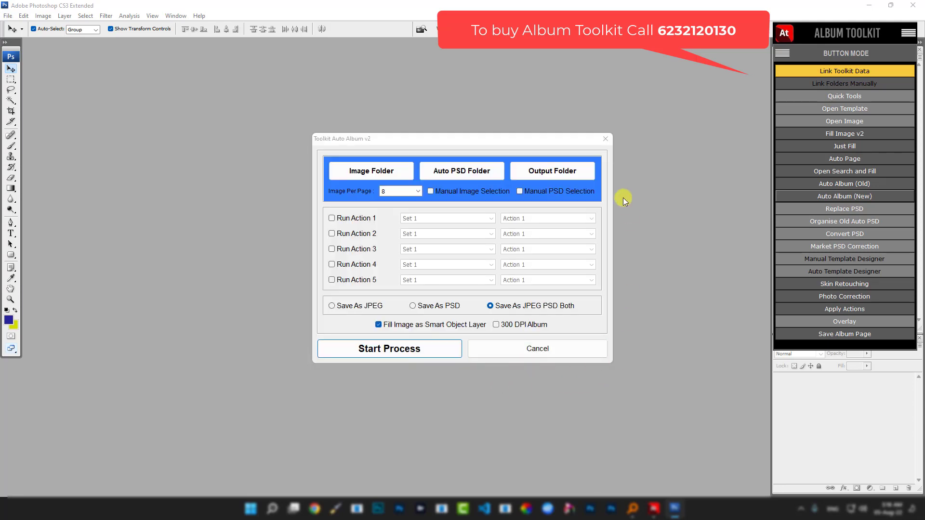
- Output pages to Sample Image\New folder, enable Manual Image Selection, and save as PSD only
click(551, 171)
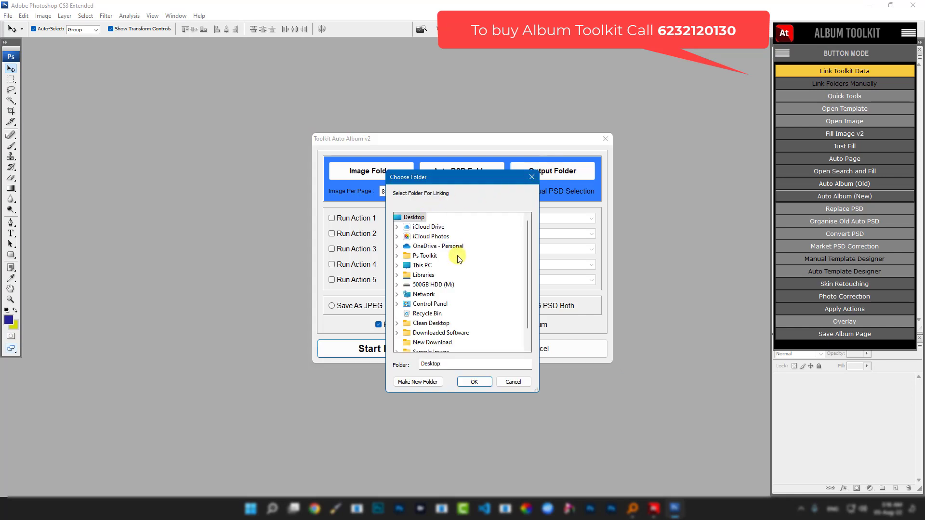
scroll(456, 270, down, 1)
click(434, 333)
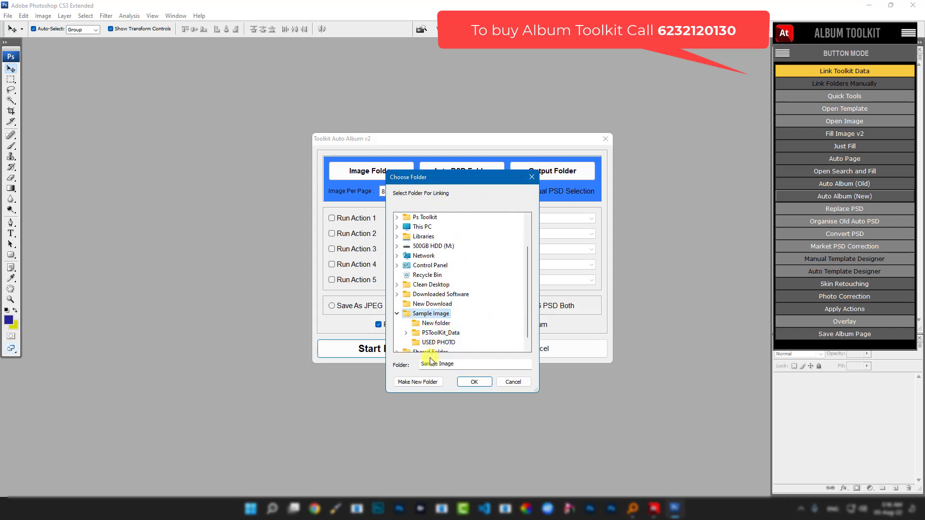
click(436, 323)
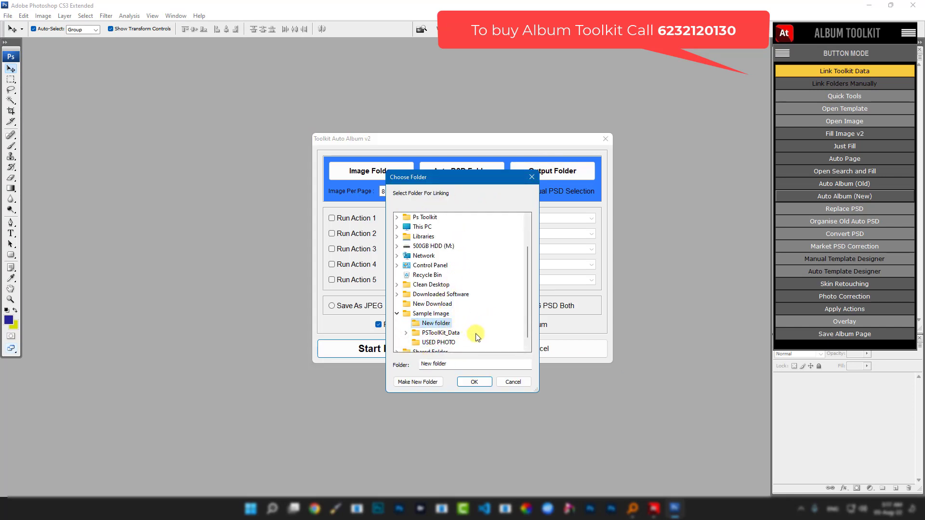
click(474, 382)
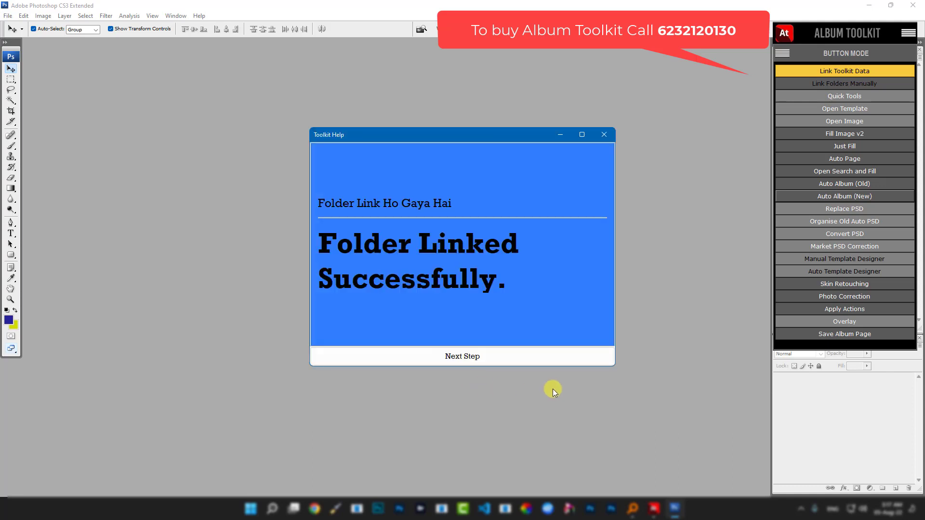
click(467, 358)
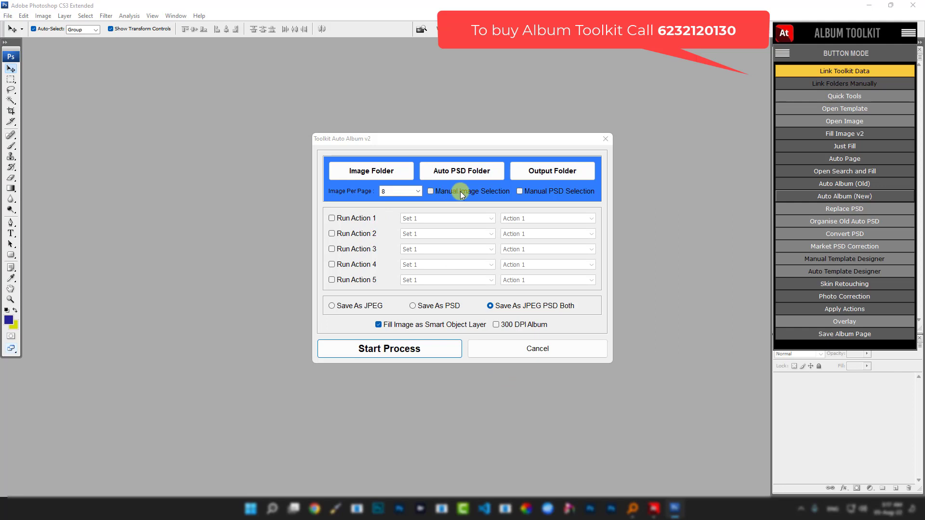
click(430, 192)
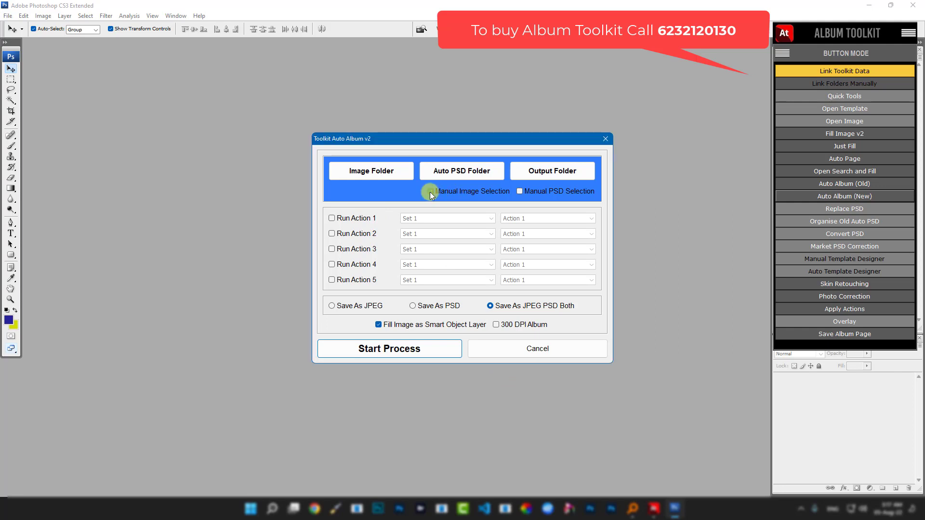
click(412, 306)
- Start the album process and pick IMG0060 through IMG0065 for the first page
click(386, 352)
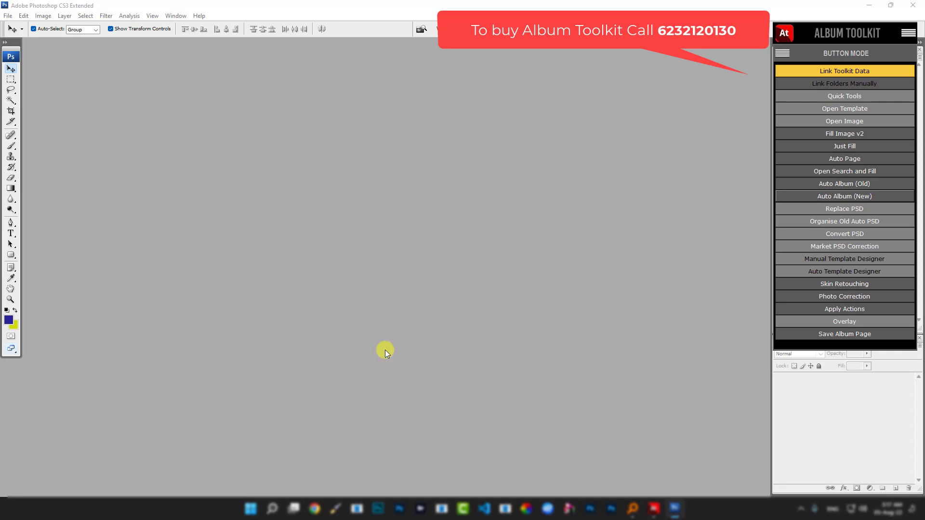
drag(544, 158, 362, 85)
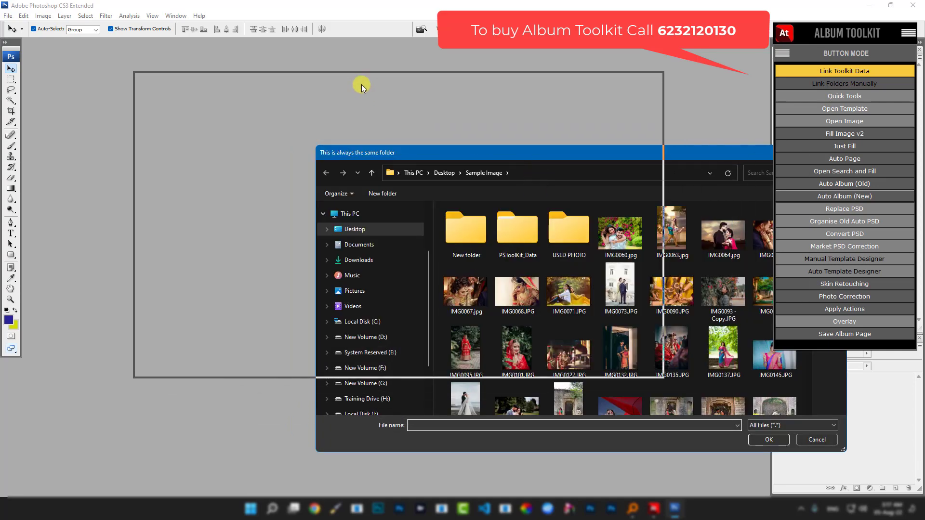
drag(664, 378, 707, 420)
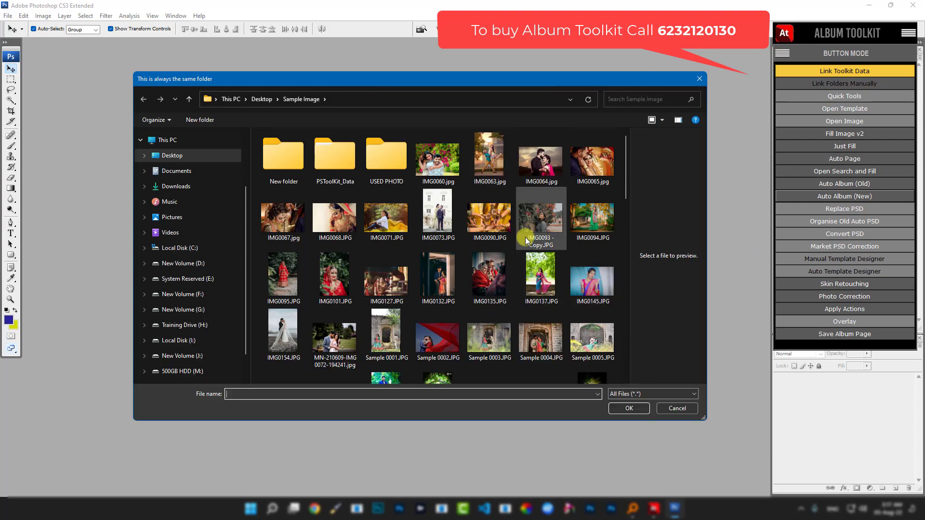
click(447, 157)
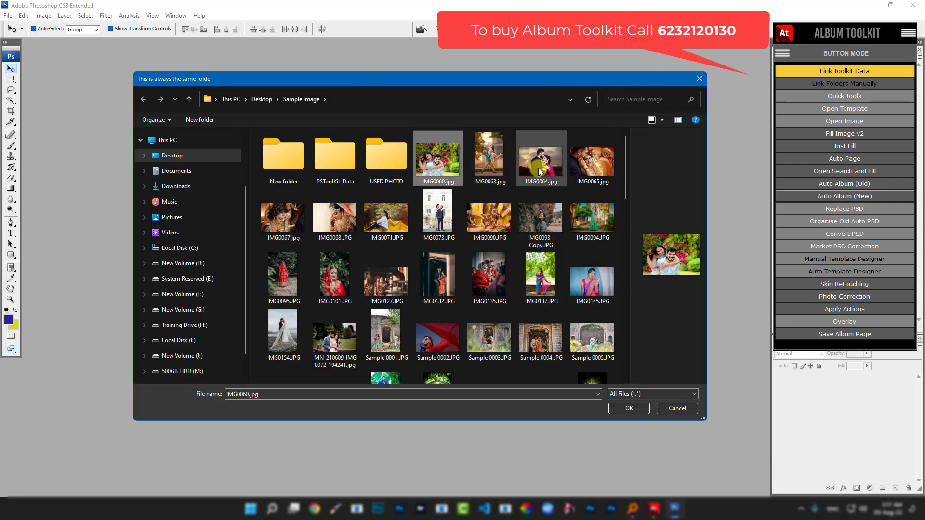
shift+click(585, 163)
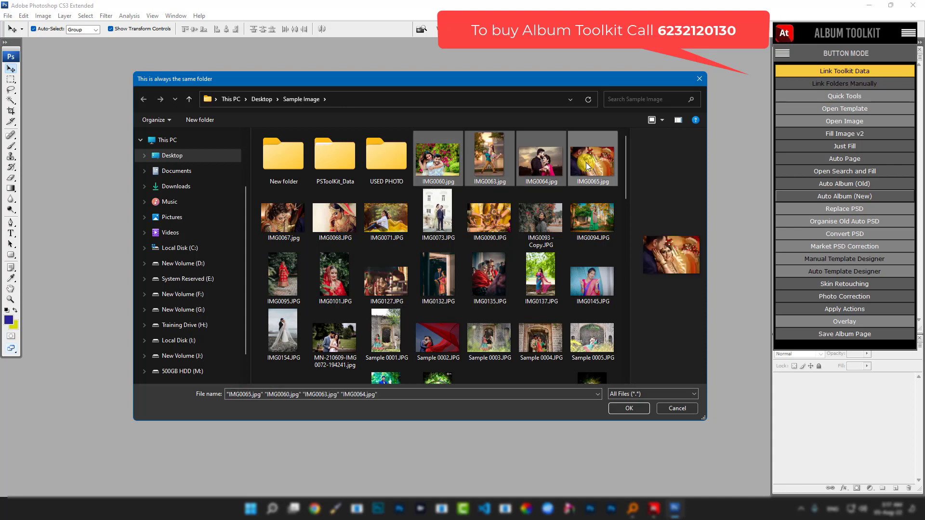
click(615, 408)
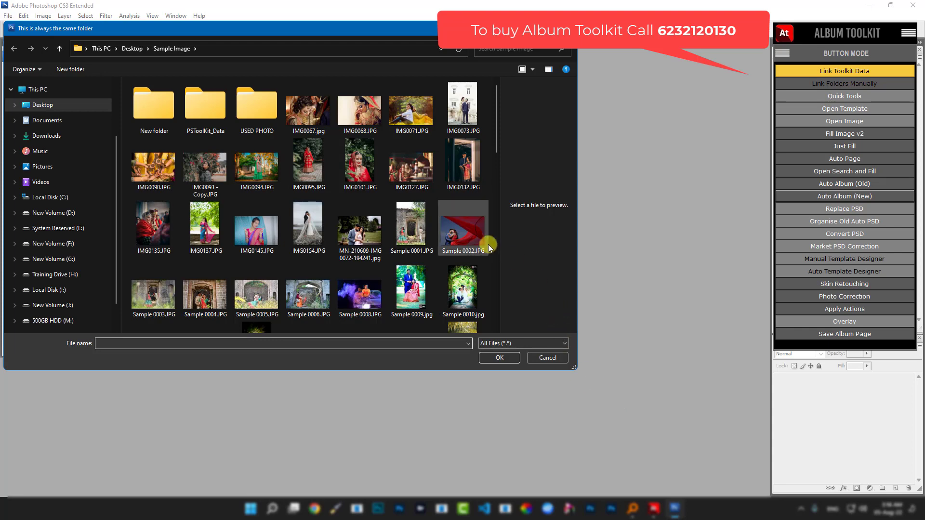
- Give one page the eight photos IMG0067 through IMG0095
click(316, 115)
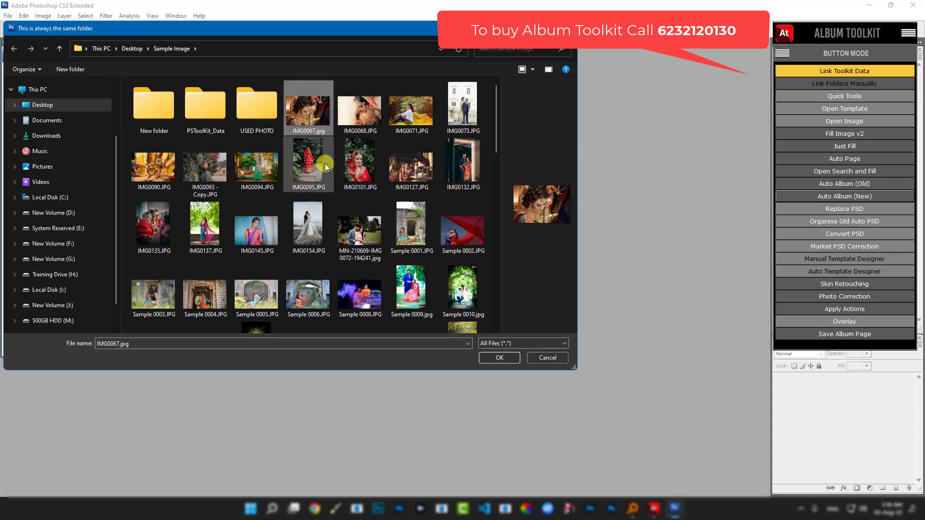
shift+click(308, 159)
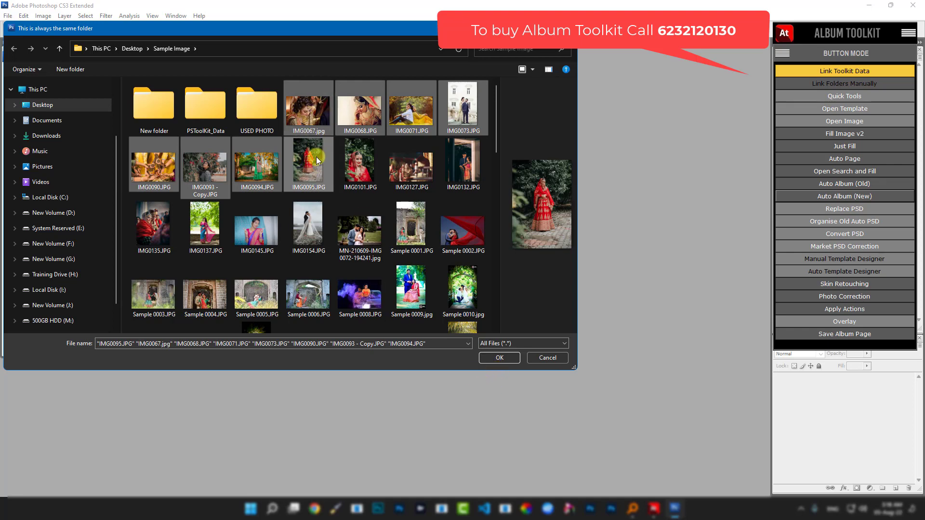
click(498, 358)
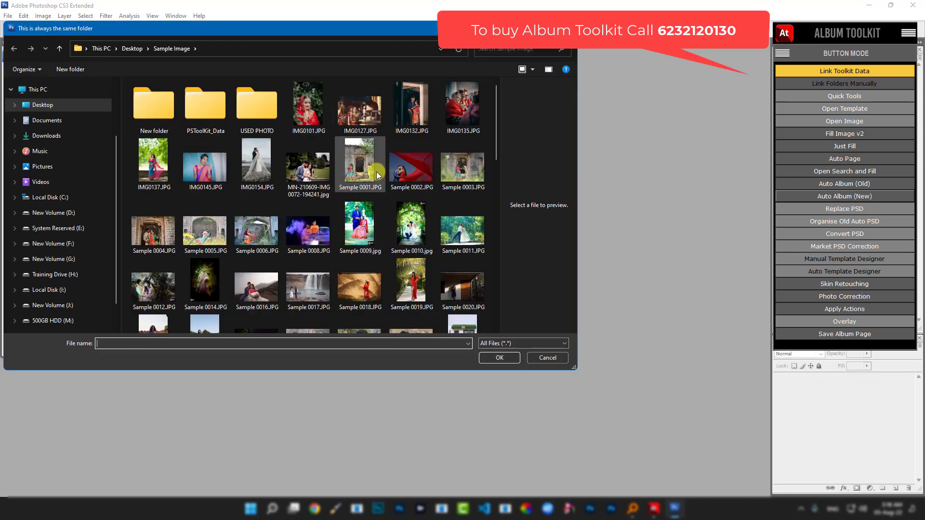
- Choose IMG0101, IMG0127 and IMG0132 for the following page
click(328, 119)
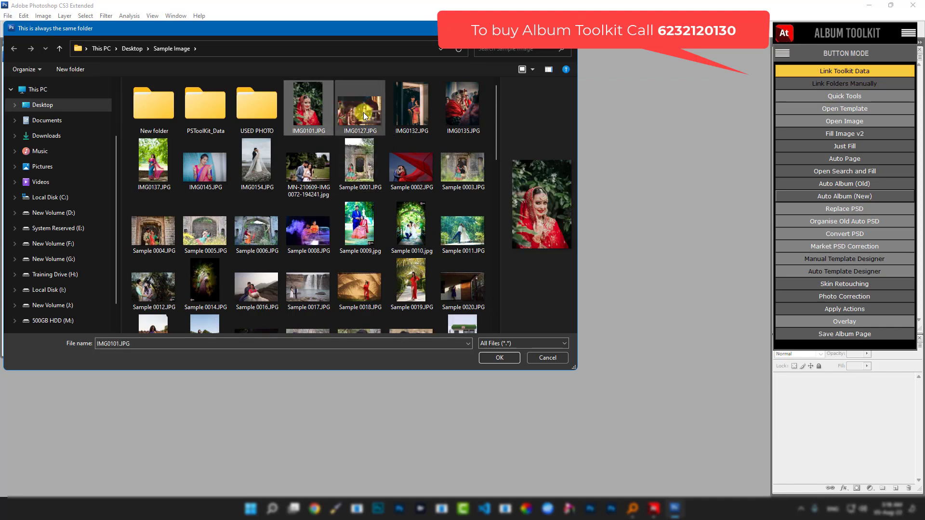
ctrl+click(364, 117)
ctrl+click(411, 106)
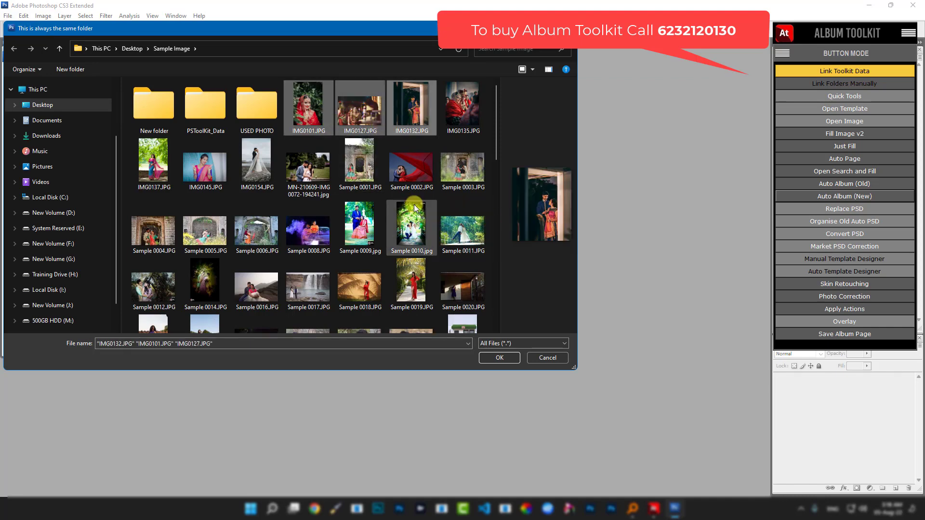
click(499, 358)
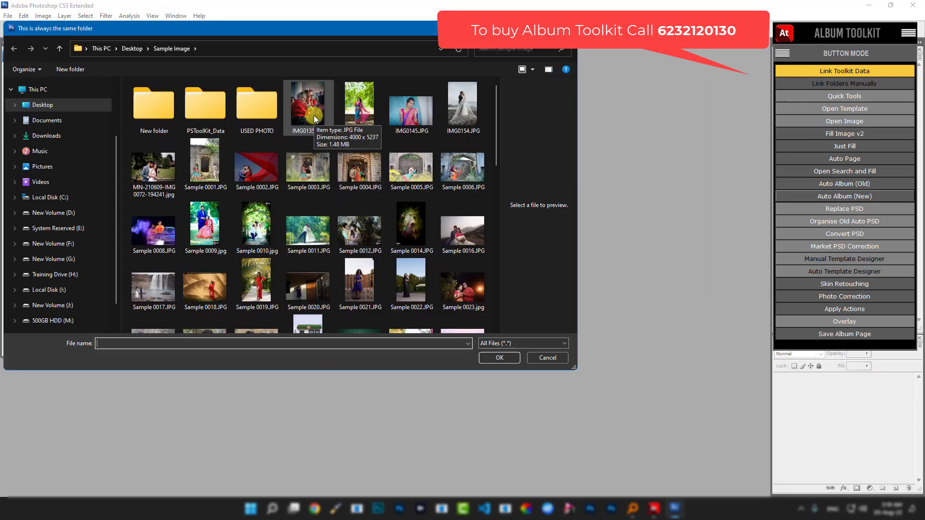
click(314, 115)
ctrl+click(342, 113)
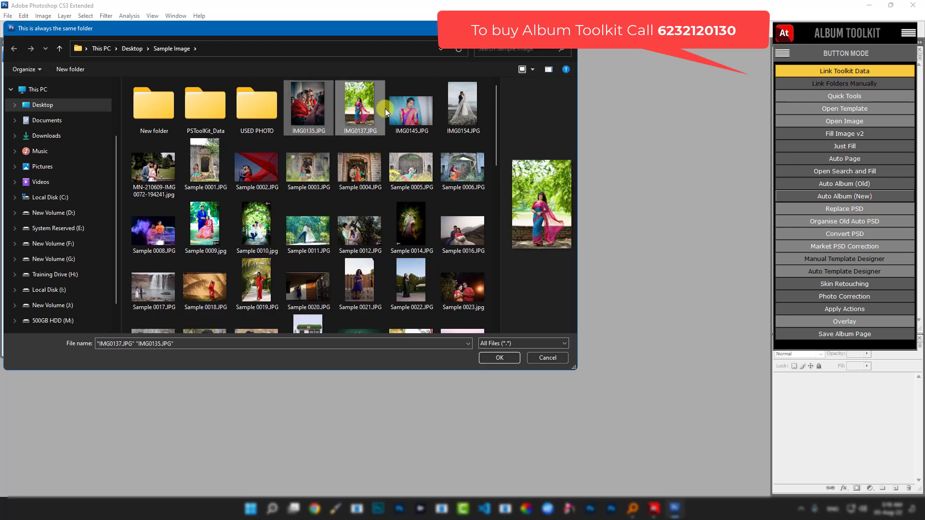
ctrl+click(406, 109)
ctrl+click(453, 113)
ctrl+click(153, 166)
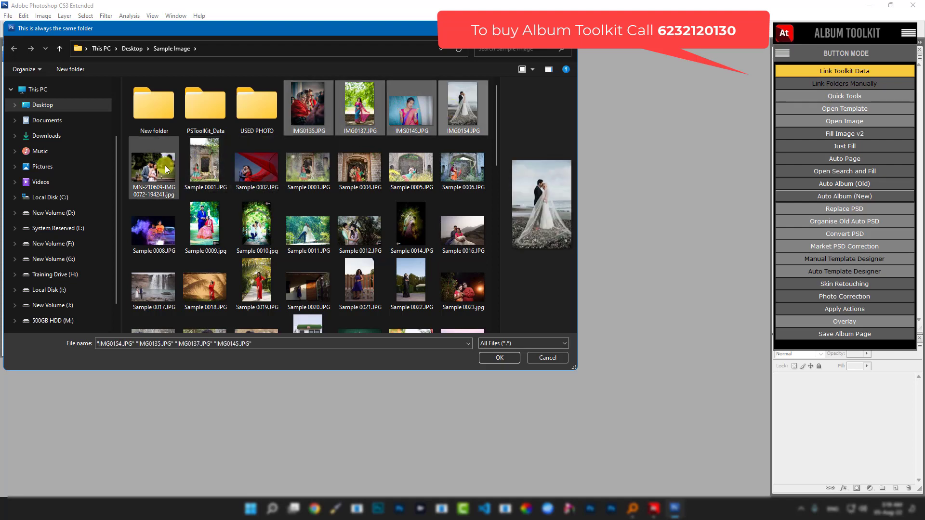
ctrl+click(204, 161)
ctrl+click(263, 169)
ctrl+click(308, 165)
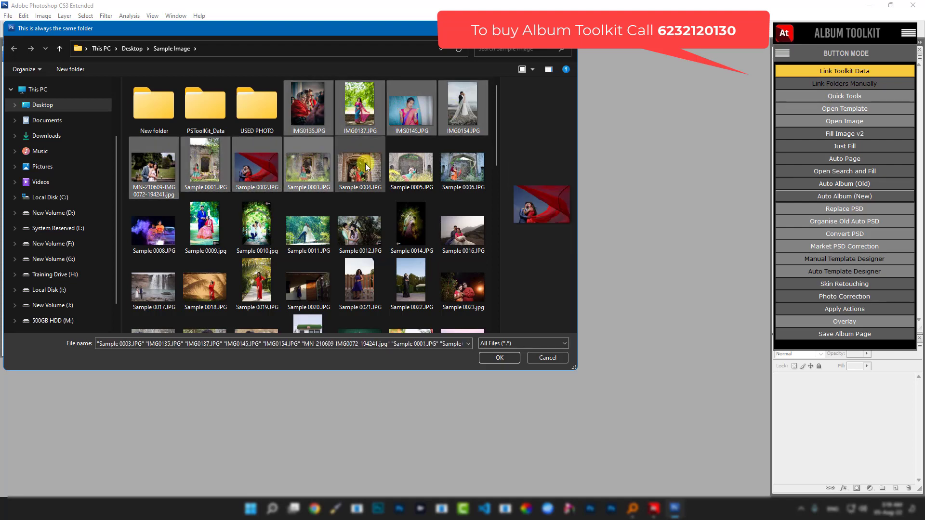
ctrl+click(366, 163)
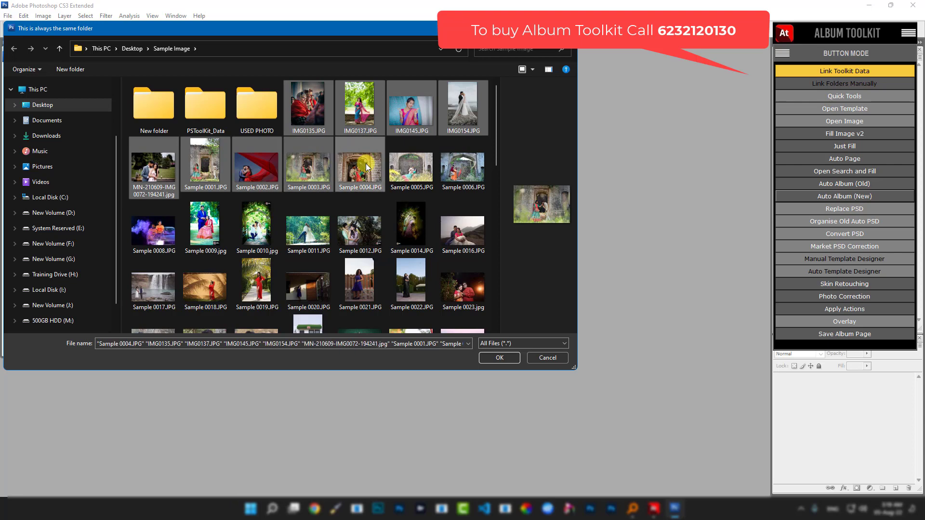
click(486, 359)
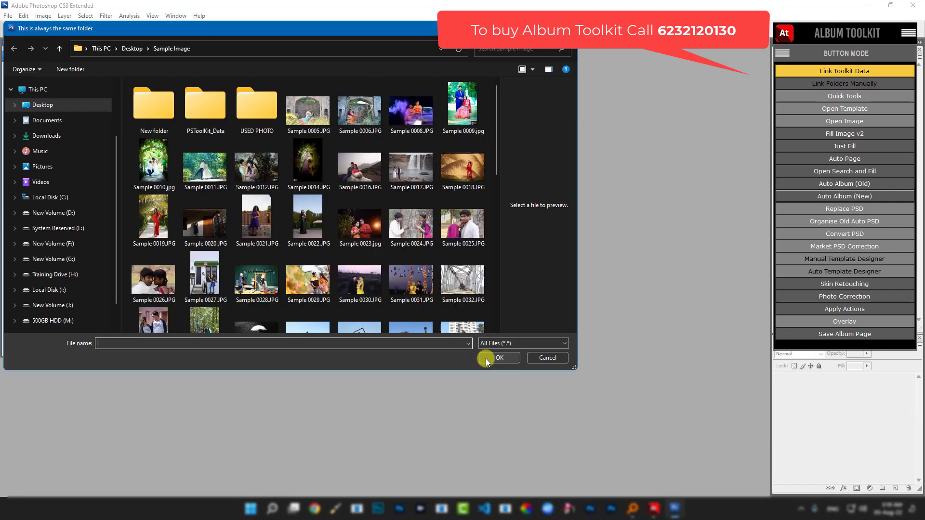
- Choose Sample 0005, 0009, 0006 and 0008 as the page's four photos
click(316, 118)
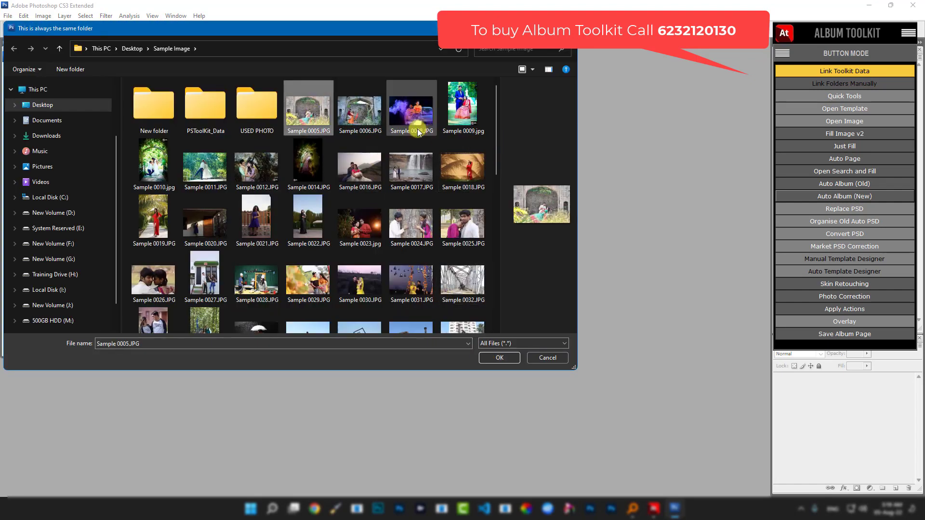
ctrl+click(462, 111)
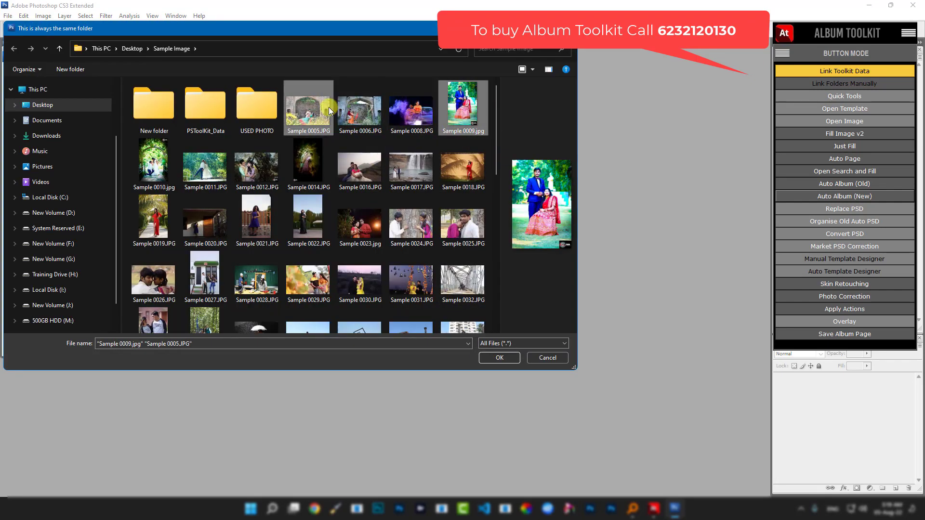
ctrl+click(357, 106)
ctrl+click(412, 106)
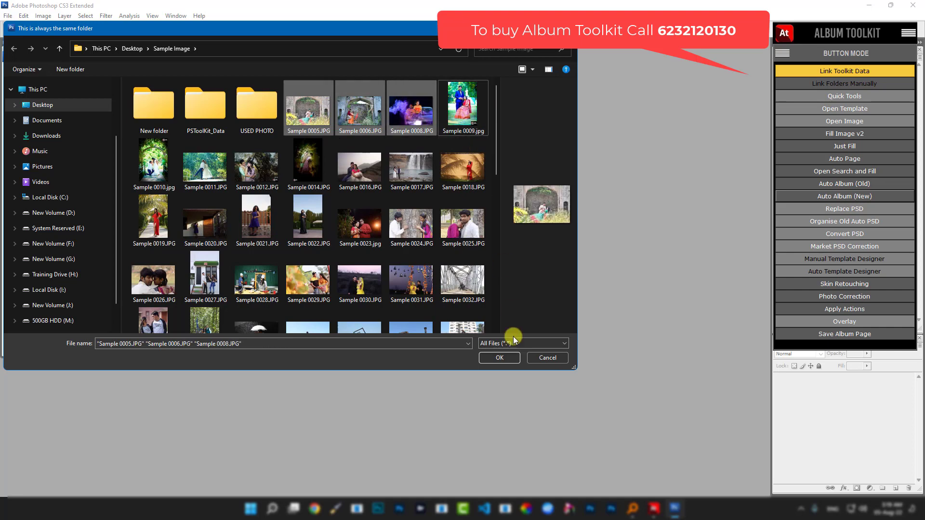
click(498, 359)
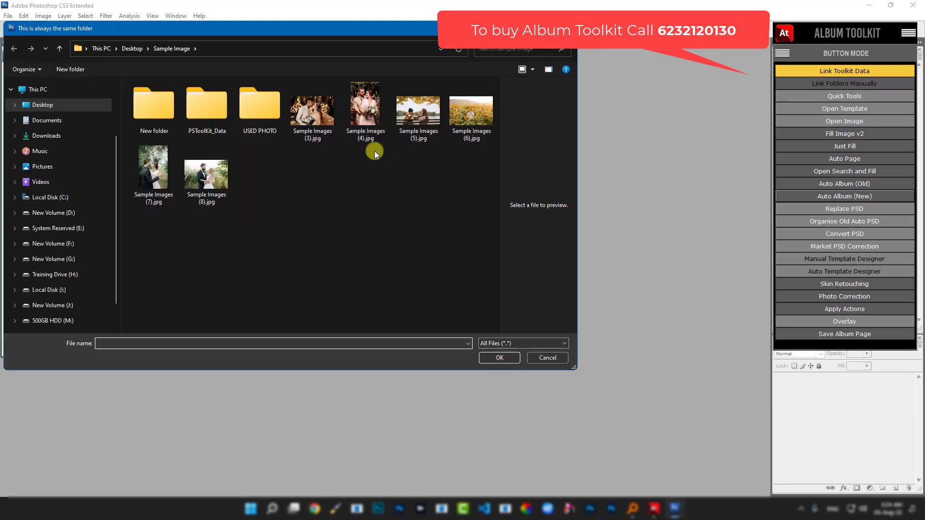
- Select Sample Images (3) through (8) for the last page and confirm
click(329, 115)
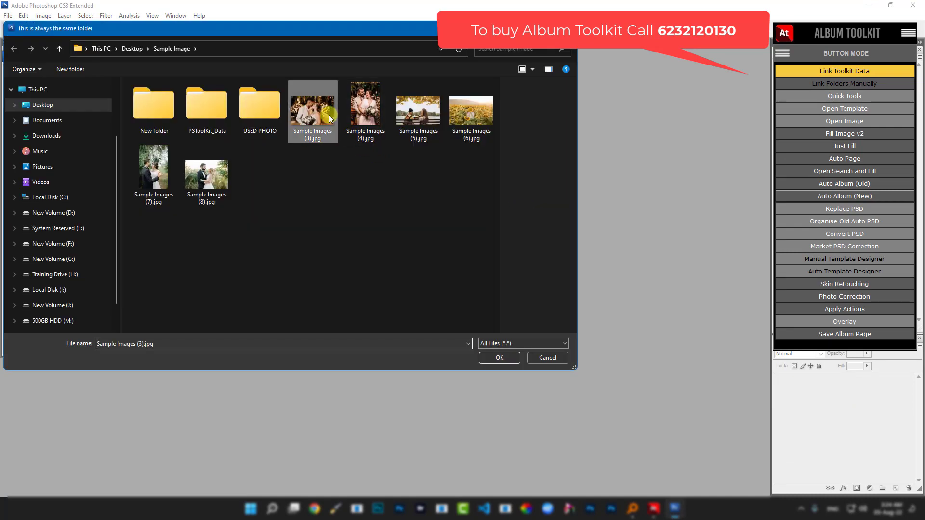
shift+click(229, 183)
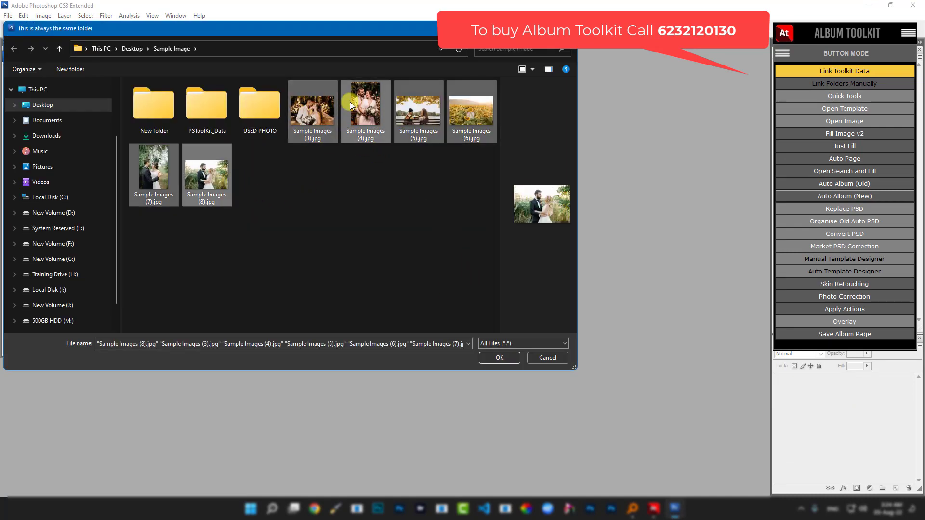
click(501, 358)
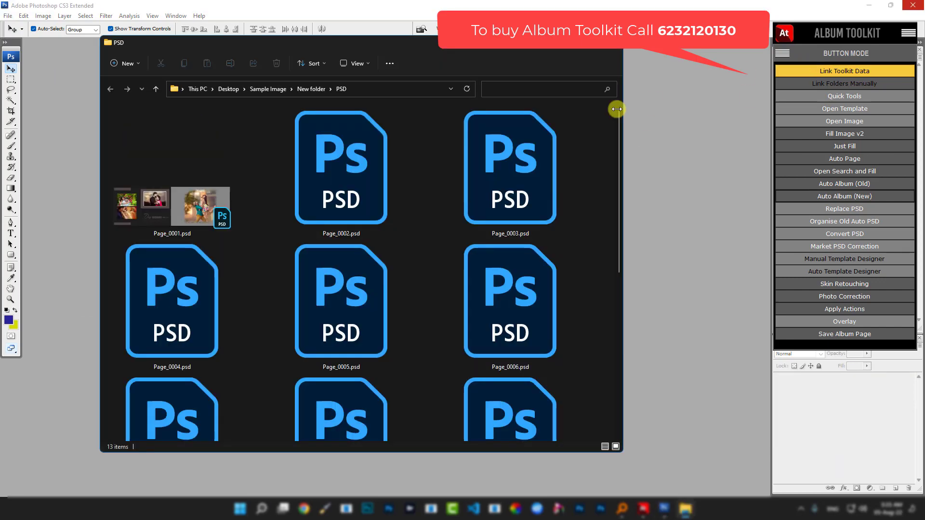
- Move all 103 photos from USED PHOTO back into the Sample Image folder
click(613, 49)
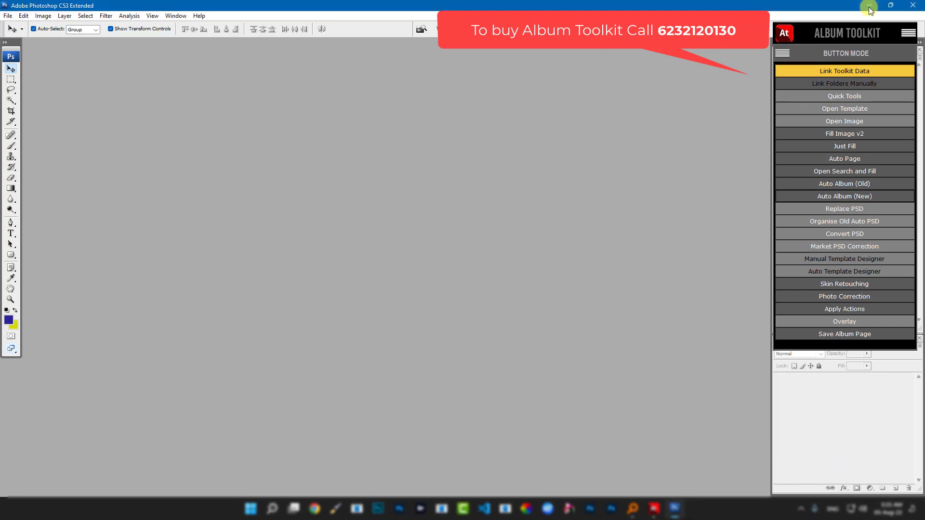
click(869, 6)
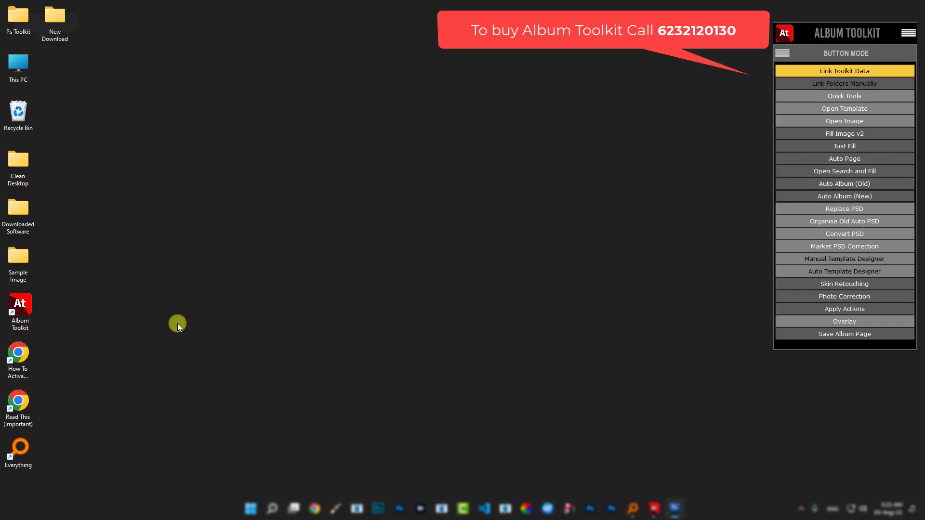
double_click(20, 258)
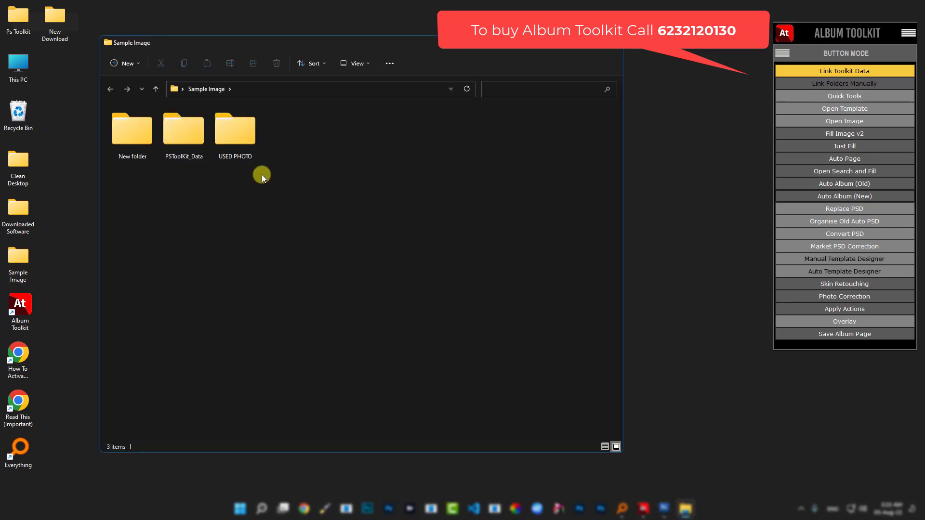
double_click(239, 131)
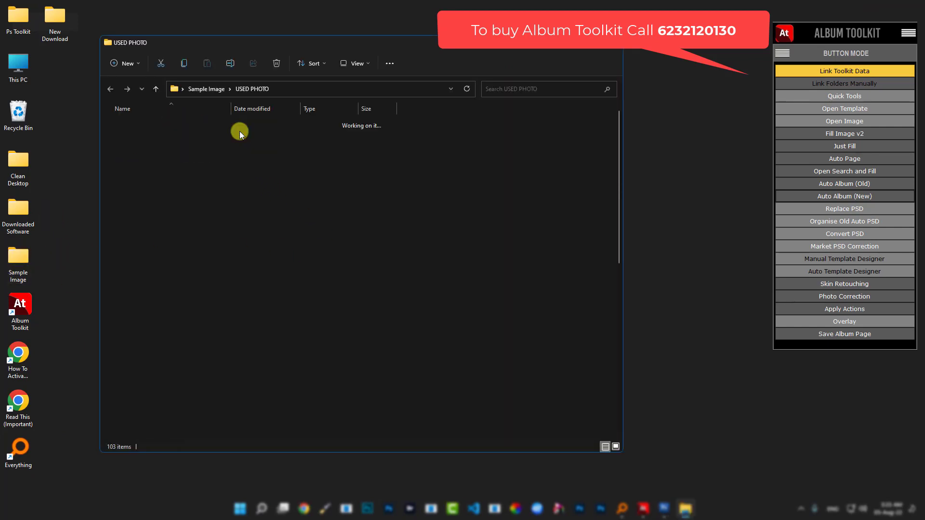
click(182, 146)
key(ctrl+a)
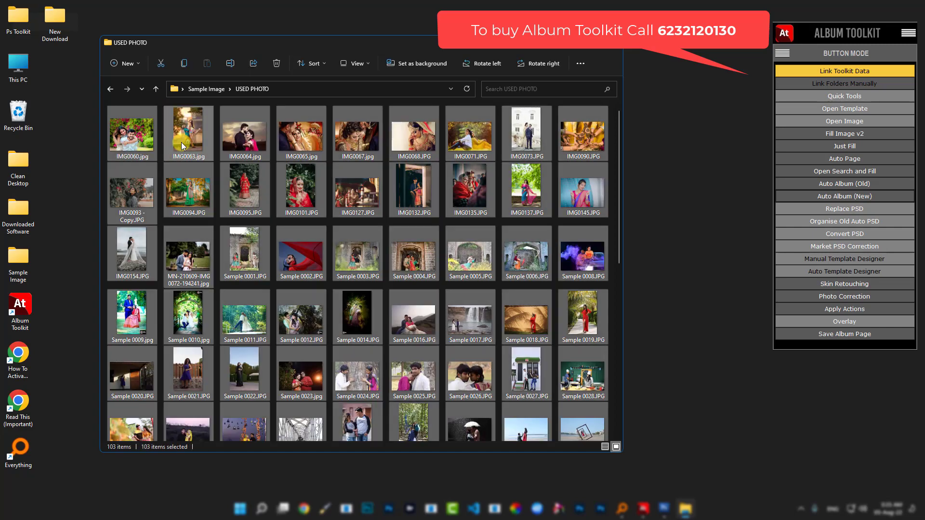
key(ctrl+x)
click(159, 91)
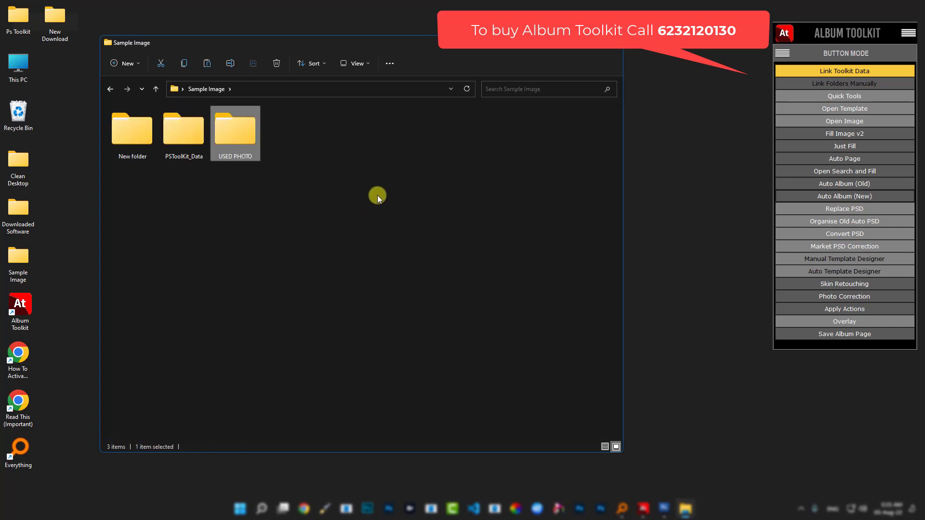
right_click(377, 194)
click(418, 263)
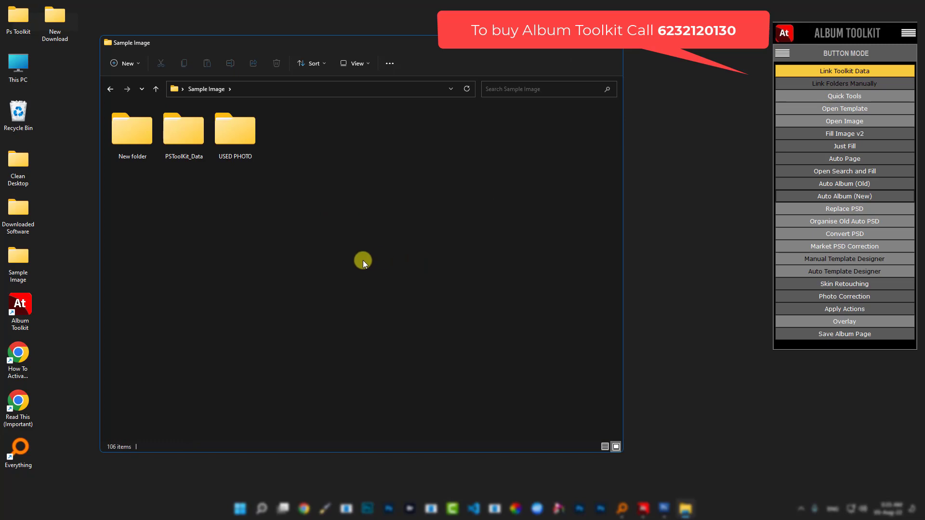
- Delete the PSD folder of page files inside New folder
click(128, 129)
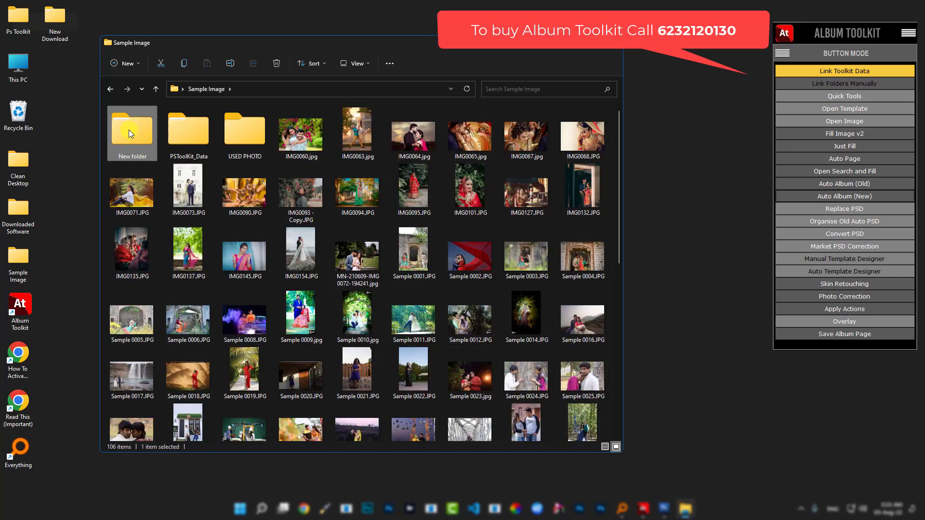
double_click(133, 141)
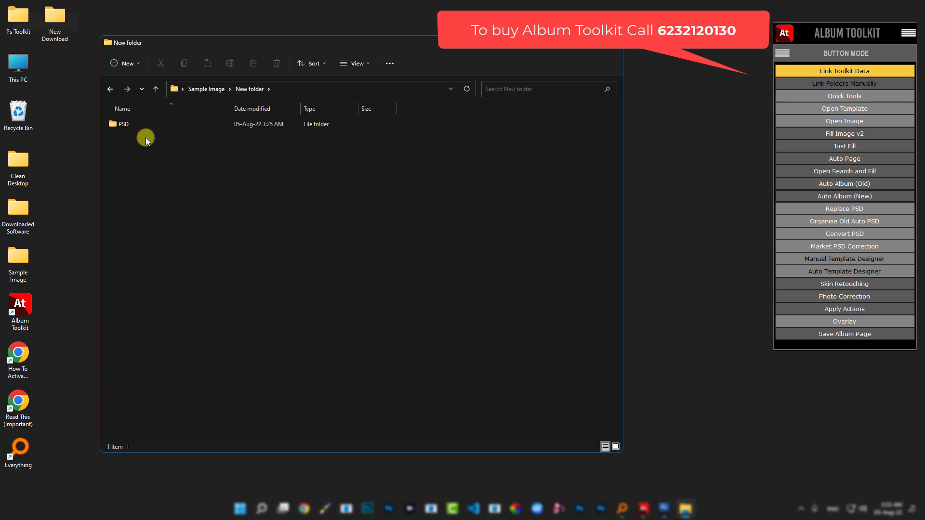
click(137, 126)
click(137, 127)
double_click(175, 125)
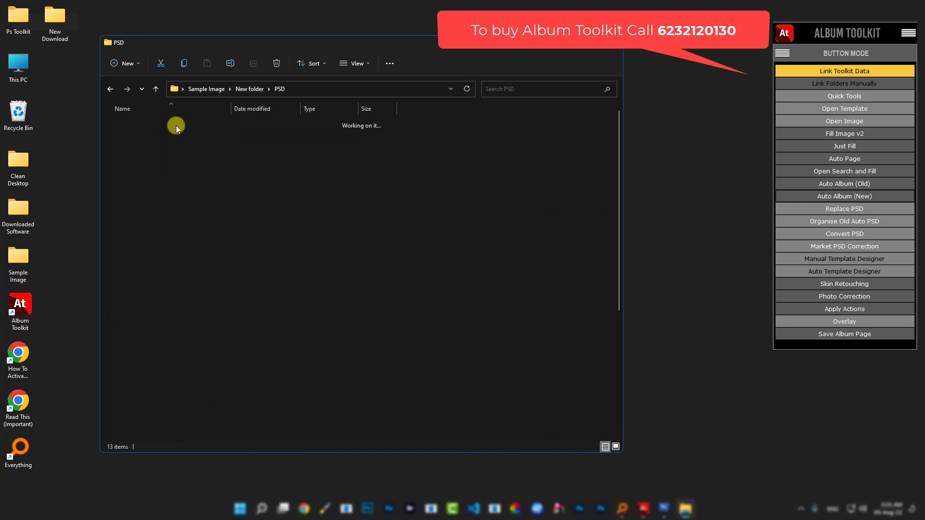
scroll(272, 227, down, 5)
scroll(272, 228, up, 5)
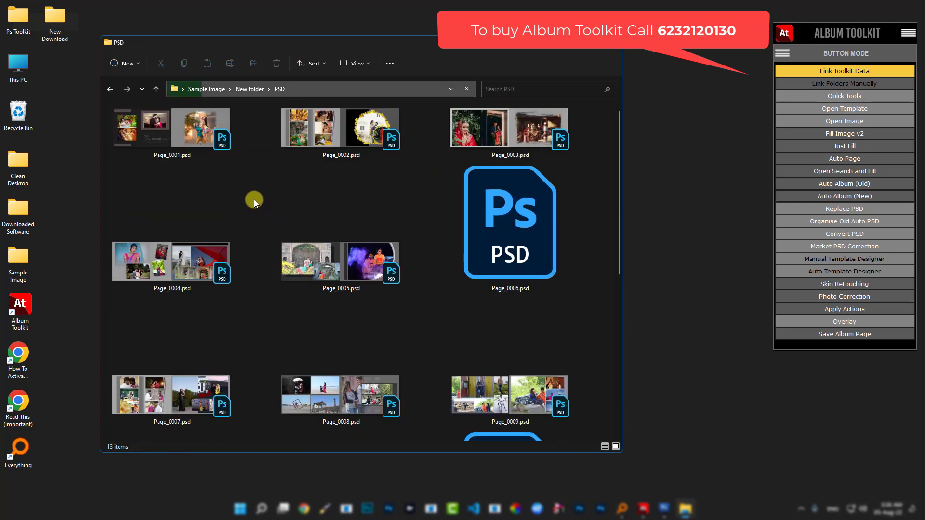
click(158, 90)
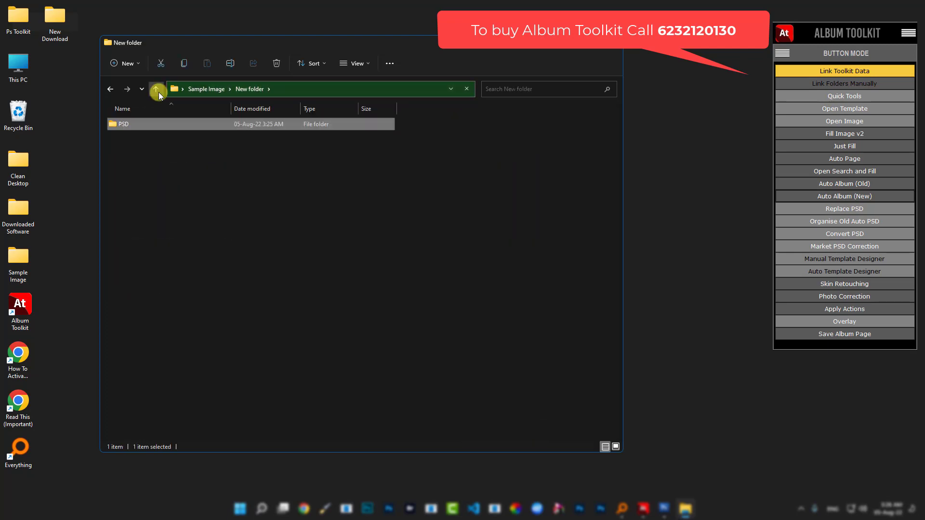
right_click(144, 124)
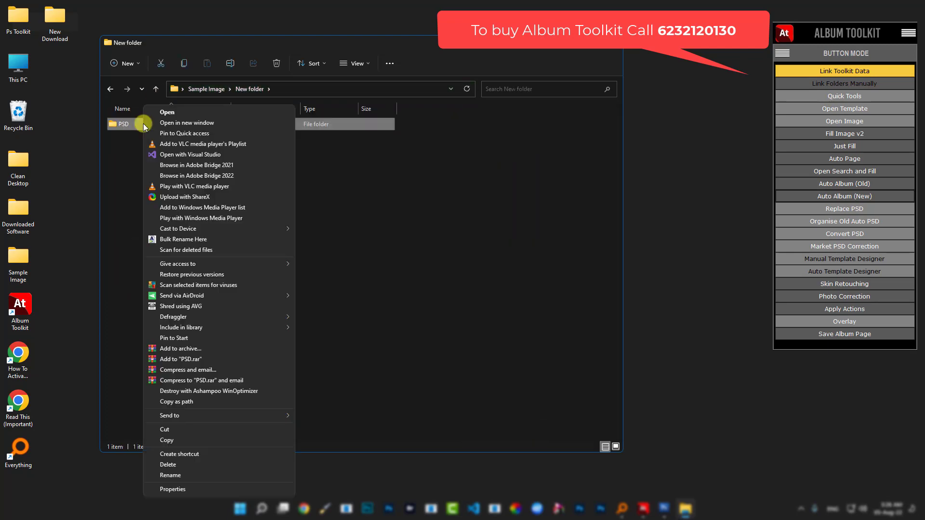
click(185, 464)
- Check USED PHOTO and New folder are empty, then close the window and return to Photoshop
click(155, 92)
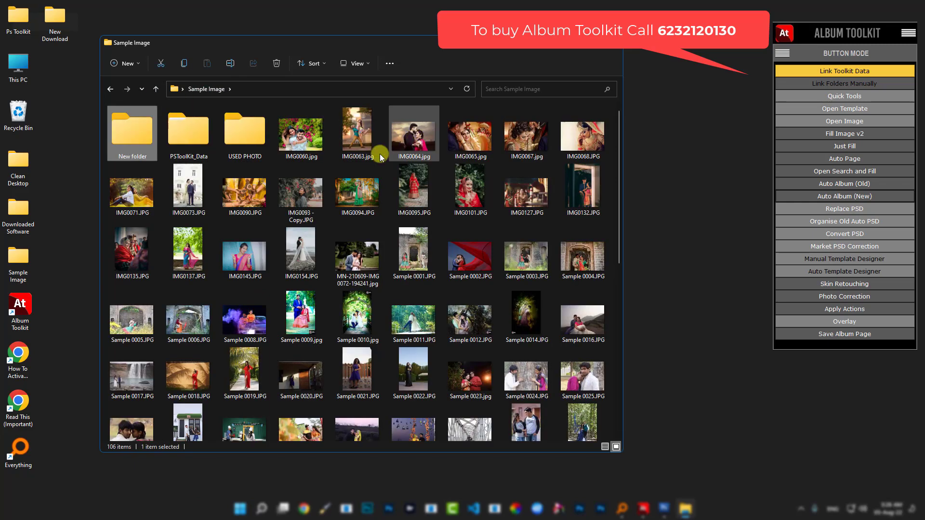
double_click(236, 140)
click(155, 96)
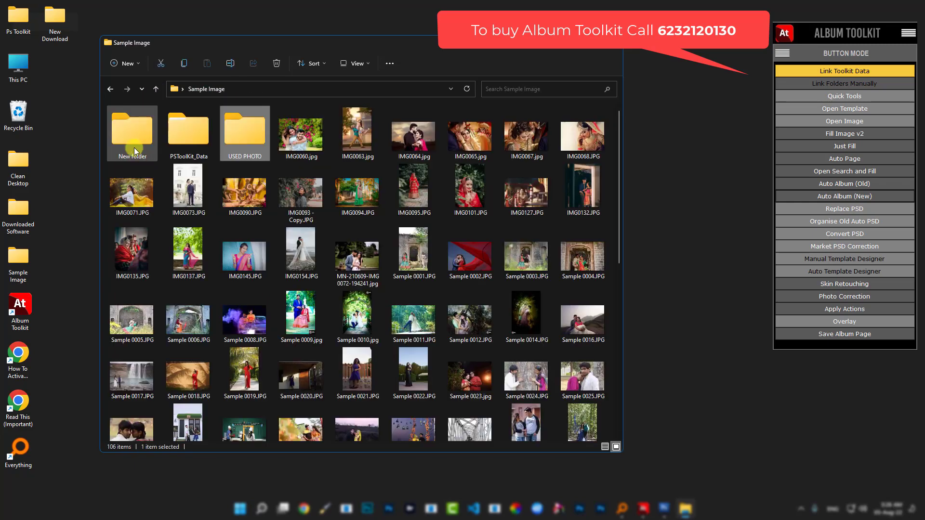
double_click(130, 134)
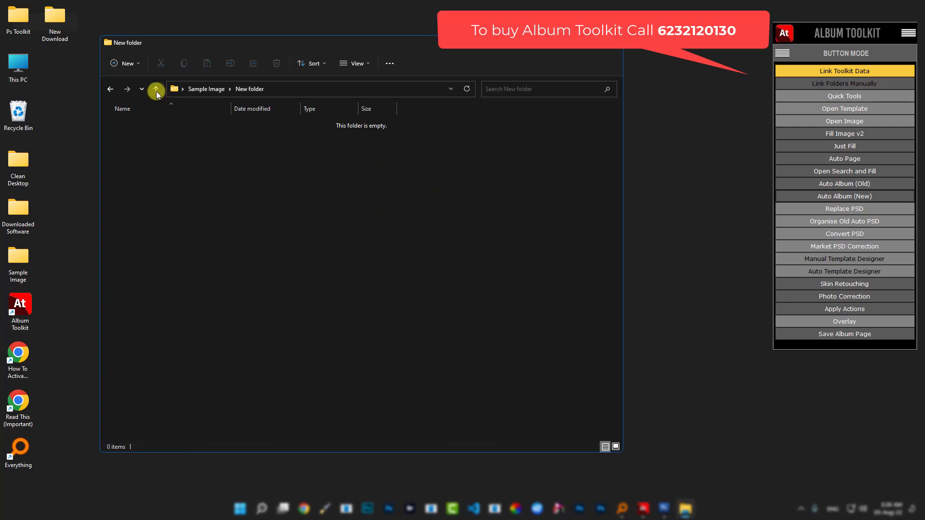
click(156, 91)
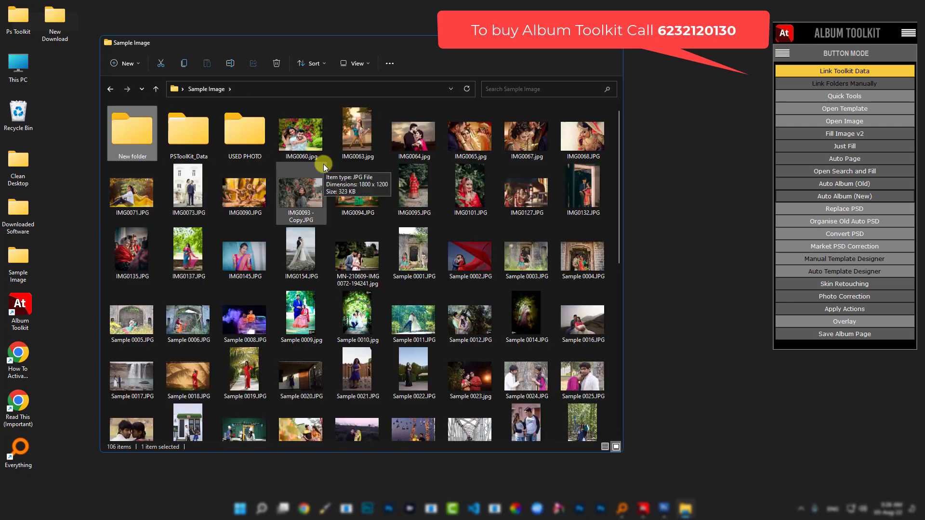
click(613, 49)
click(673, 507)
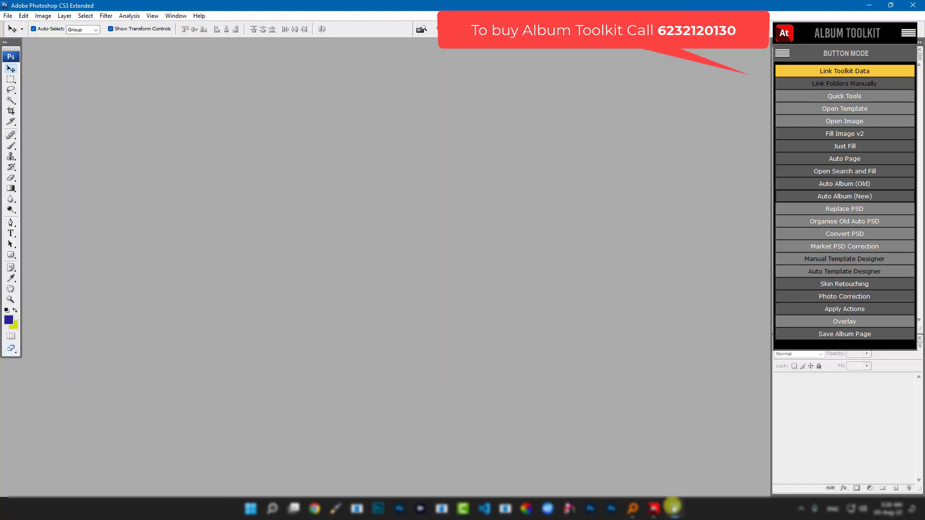
- Begin a new auto album using Sample Image as the photo folder
click(854, 197)
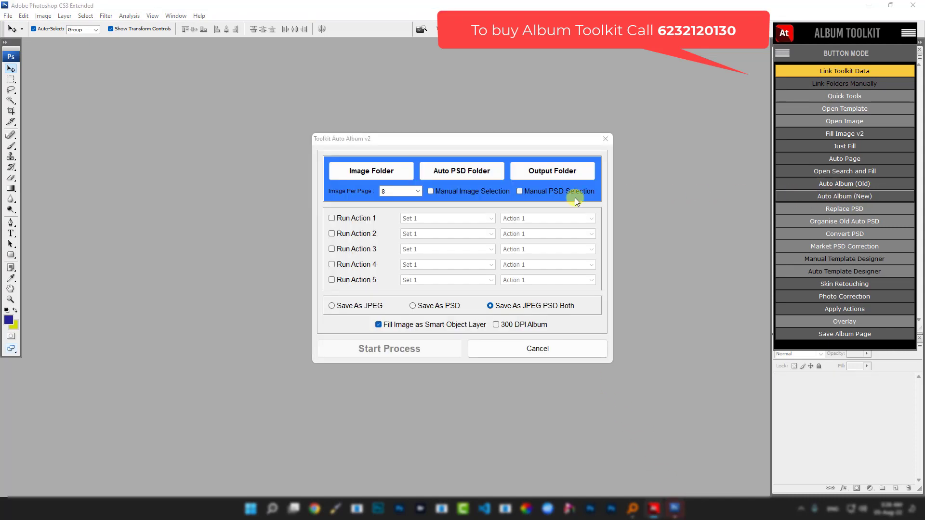
click(368, 174)
scroll(428, 255, down, 2)
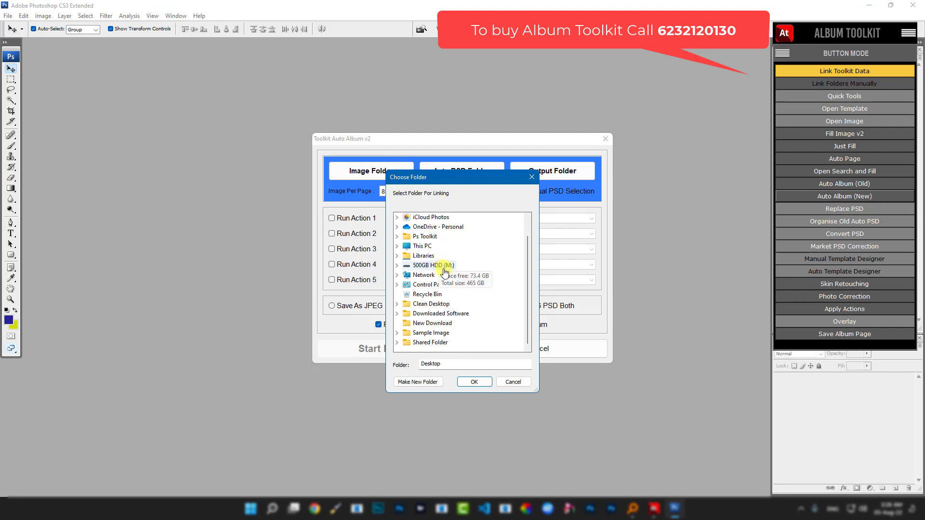
click(454, 336)
click(466, 381)
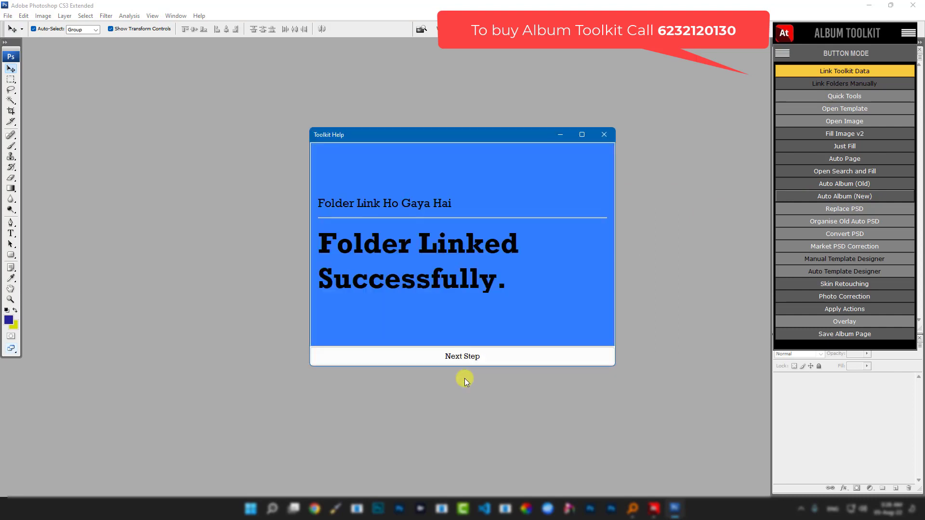
click(452, 356)
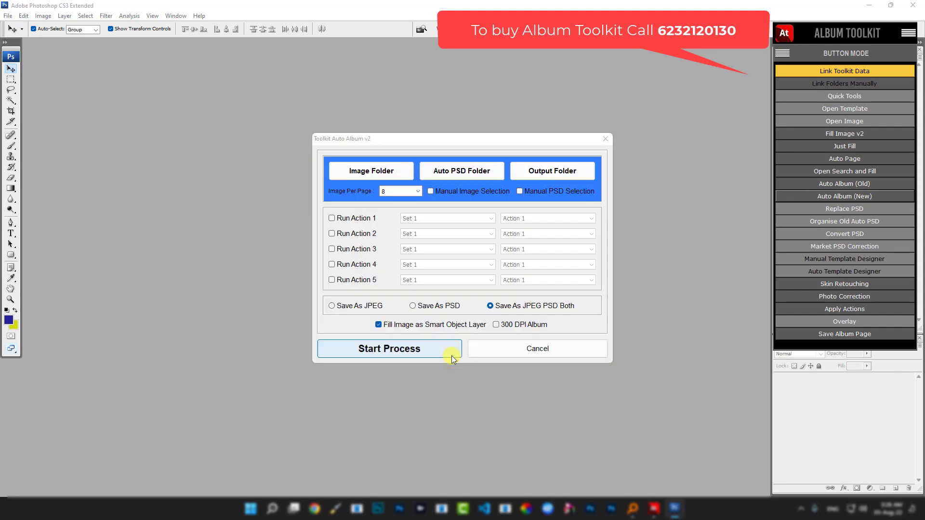
- Link F:\Toolkit Data\3. Templates as the PSD template folder
click(463, 168)
double_click(429, 264)
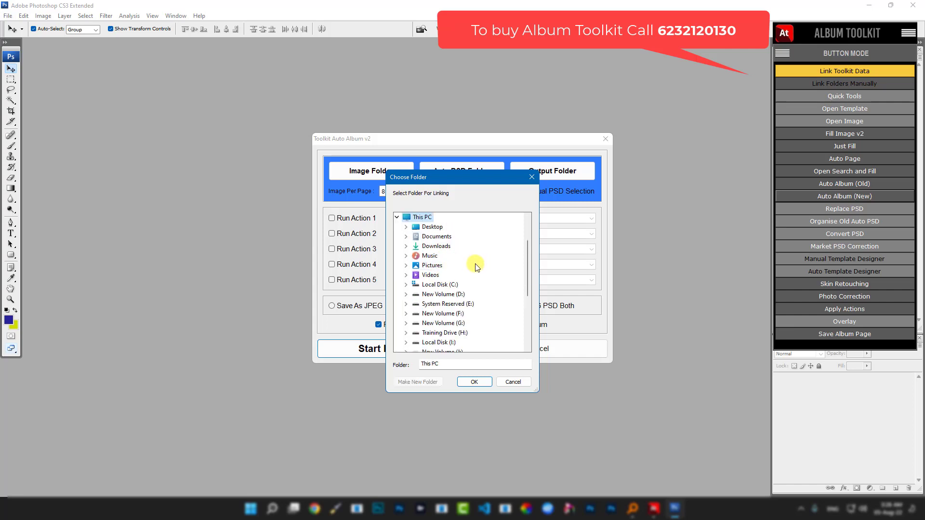
scroll(477, 265, down, 1)
double_click(452, 285)
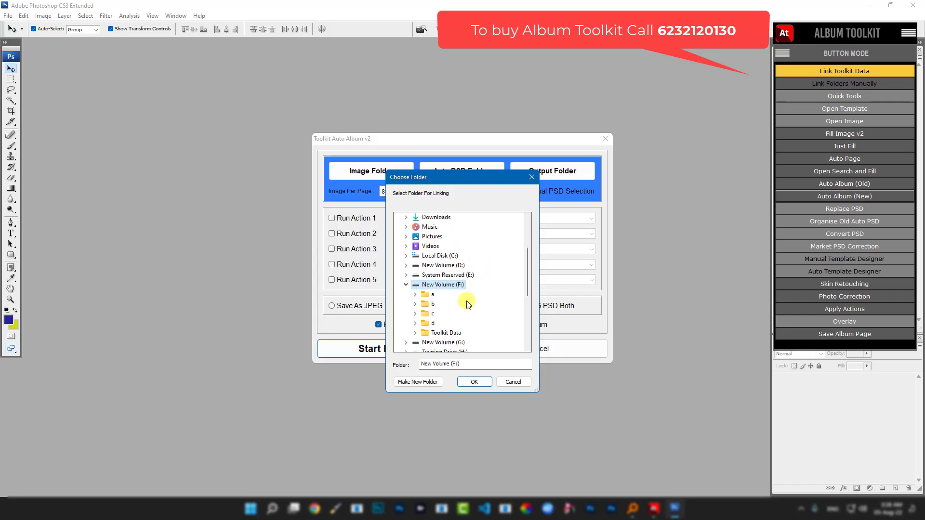
double_click(446, 337)
double_click(457, 246)
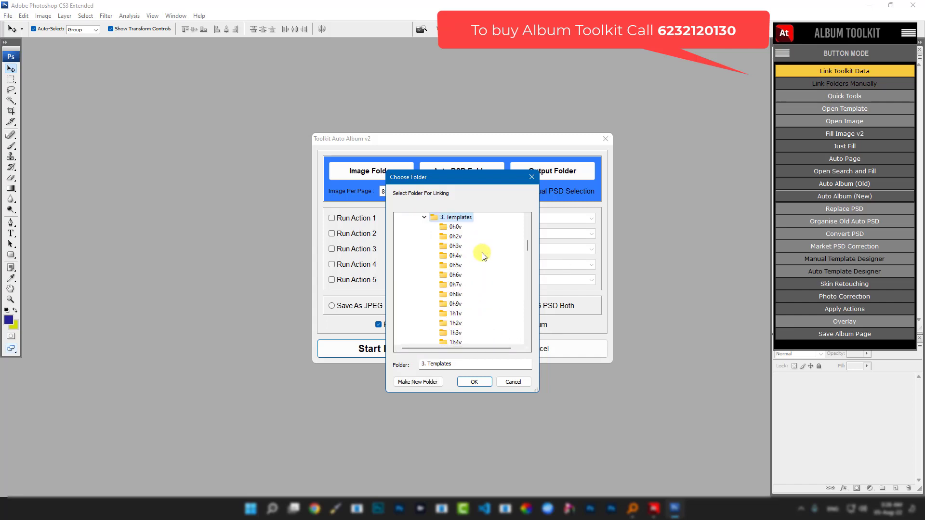
click(472, 382)
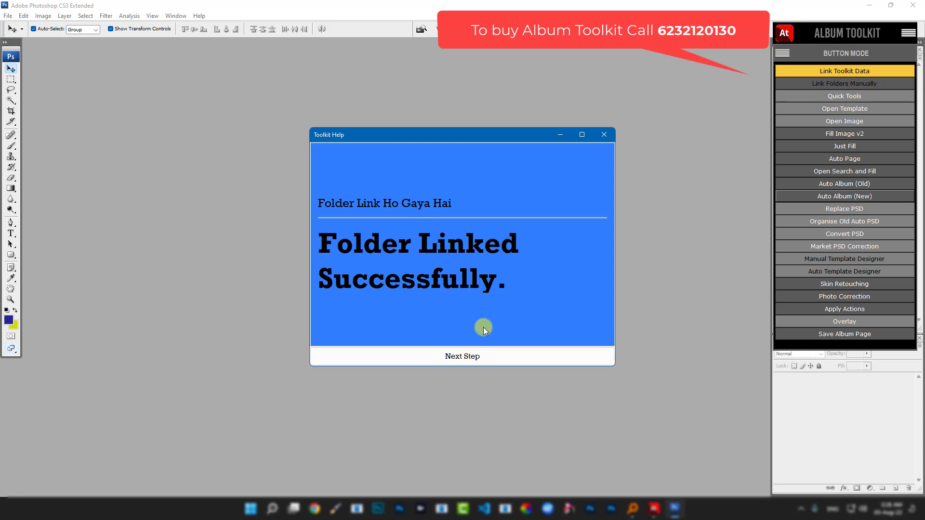
click(471, 357)
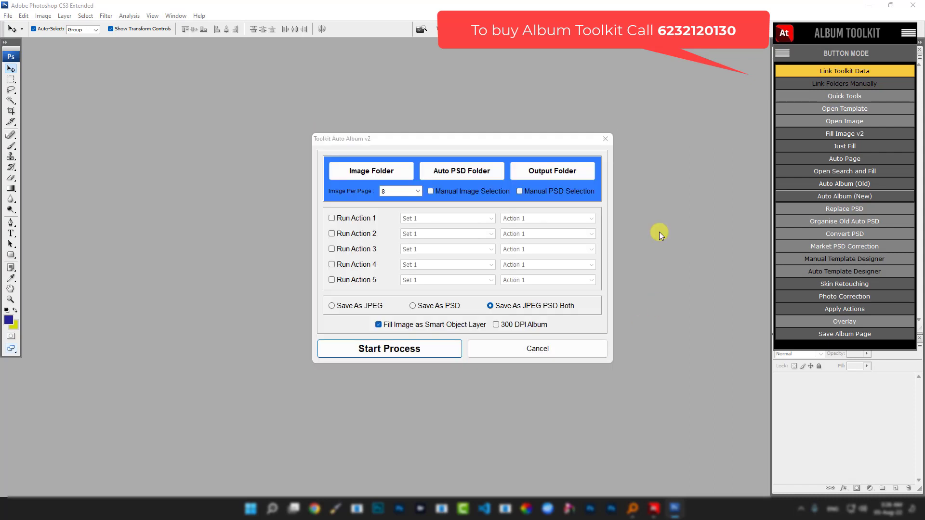
- Set Sample Image\New folder as the album output folder
click(541, 170)
scroll(456, 260, down, 1)
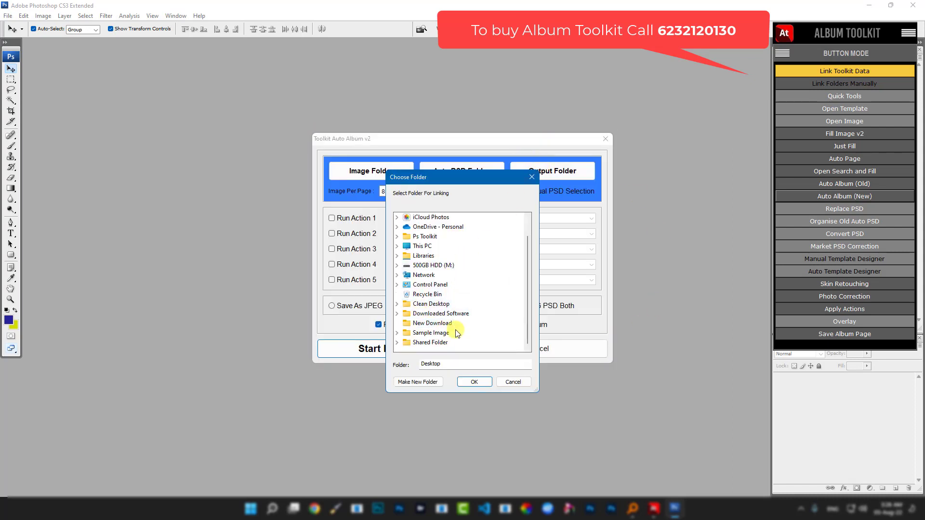
double_click(425, 333)
click(435, 323)
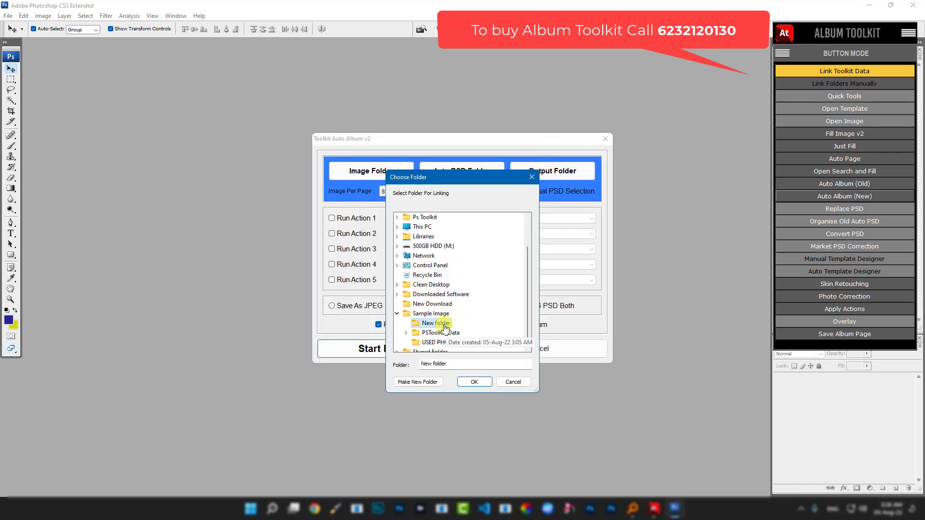
click(474, 384)
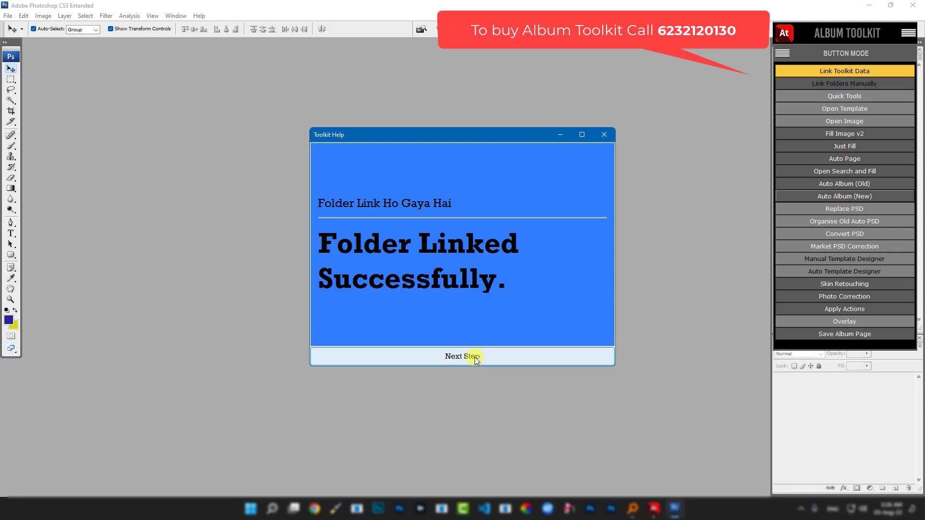
click(475, 357)
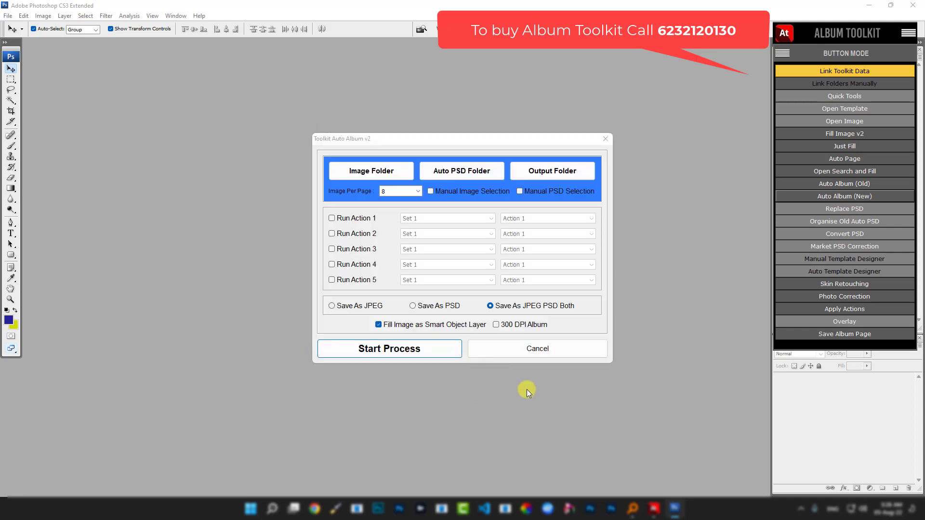
- Enable manual image and PSD selection, disable smart objects, save as PSD only, and start
click(431, 191)
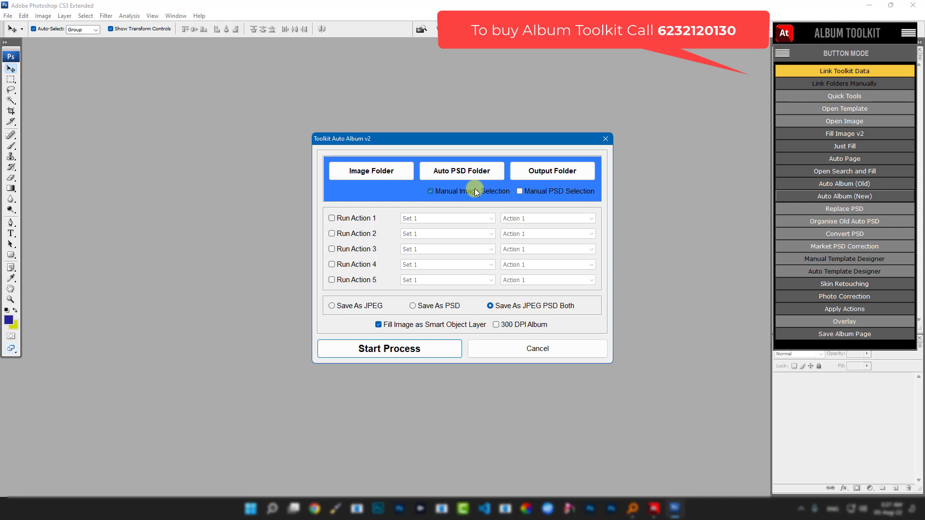
click(520, 192)
click(379, 324)
click(412, 305)
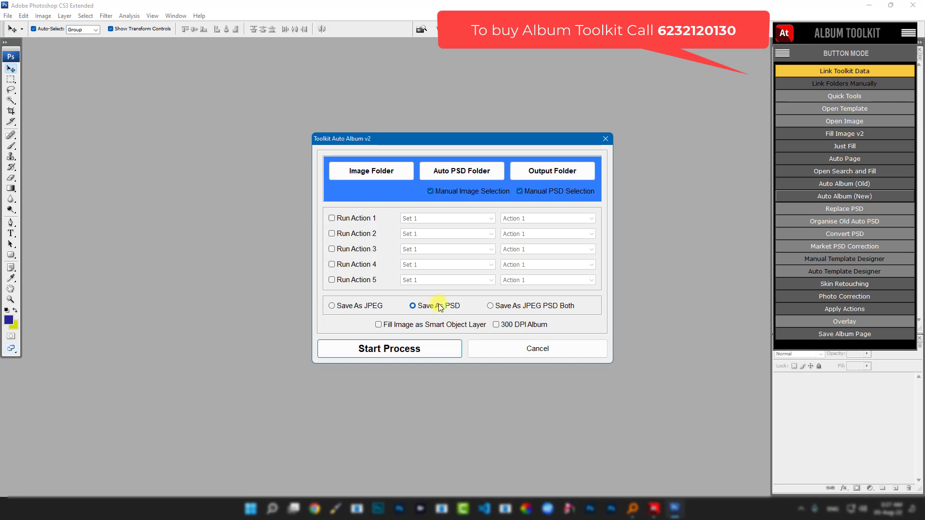
click(392, 349)
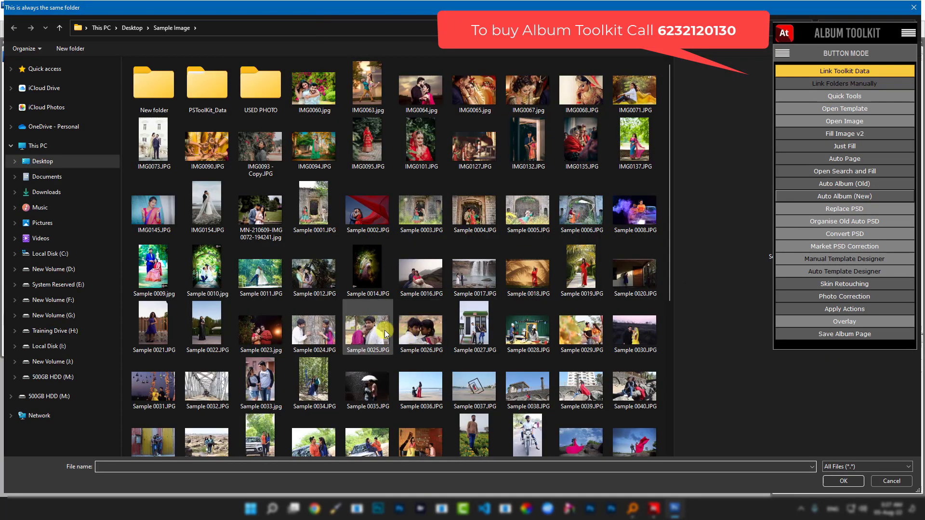
- Fill a page with IMG0060, IMG0063, IMG0064 and IMG0065 on the 3h1v_0025 template
click(319, 103)
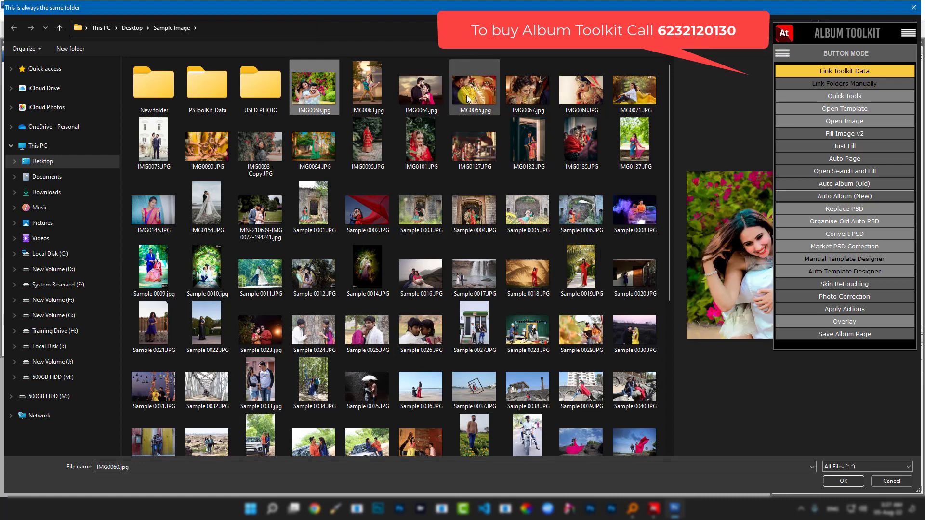
shift+click(470, 98)
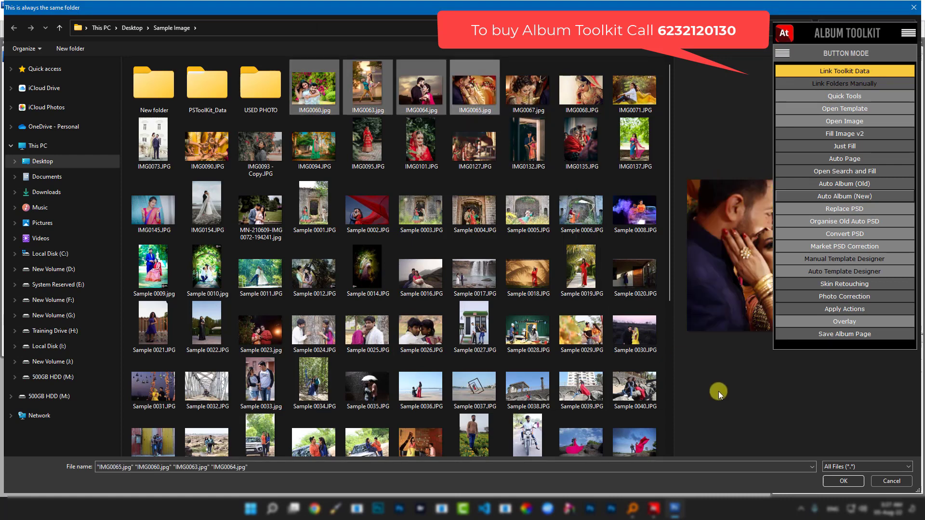
click(833, 478)
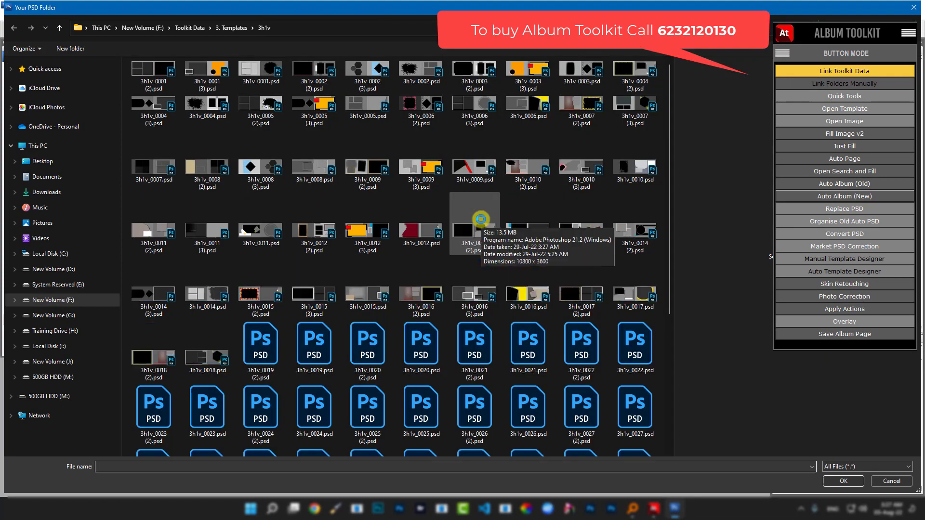
scroll(402, 248, down, 3)
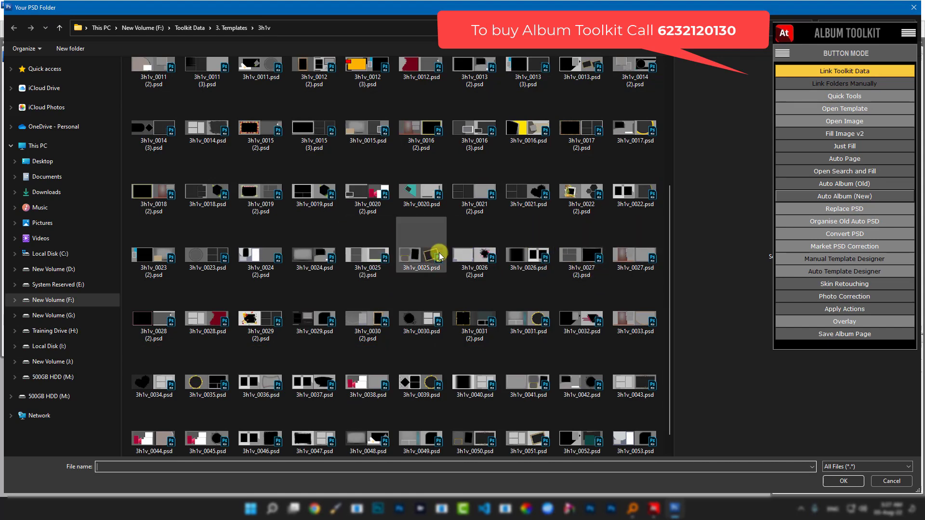
double_click(413, 257)
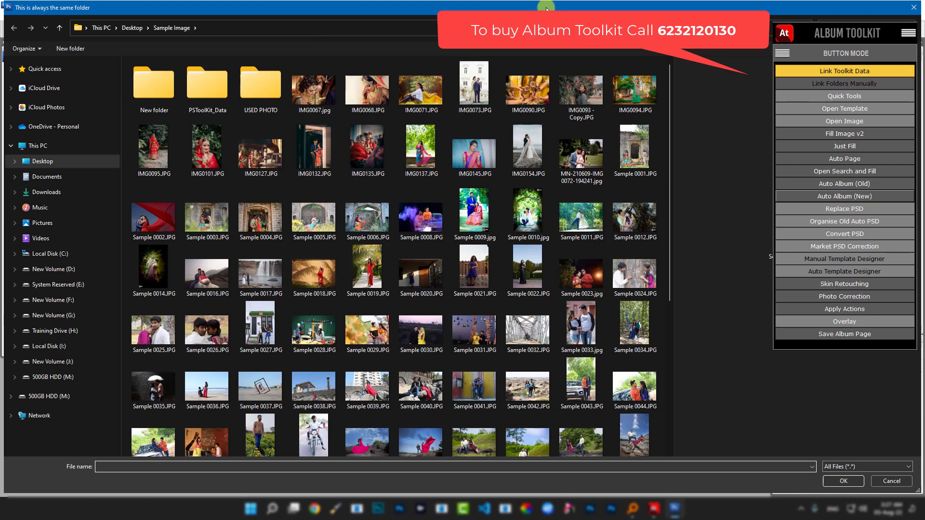
- Enlarge the photo chooser and lay IMG0067 and IMG0068 on the 2h0v_0010 template
double_click(546, 8)
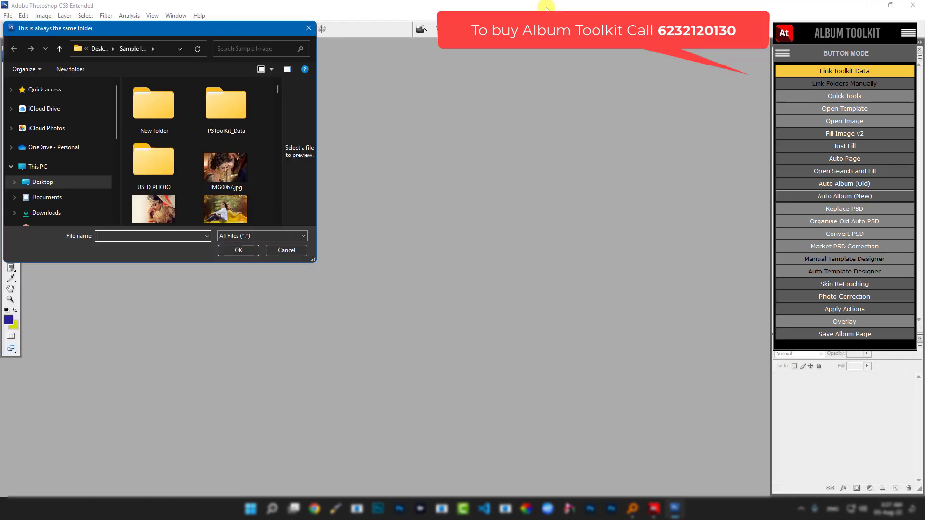
drag(315, 261, 627, 352)
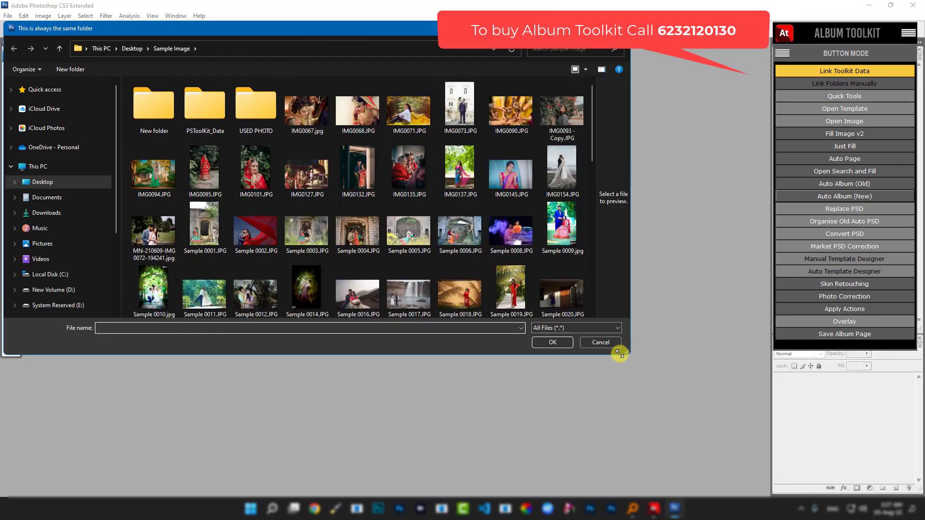
click(307, 118)
ctrl+click(355, 114)
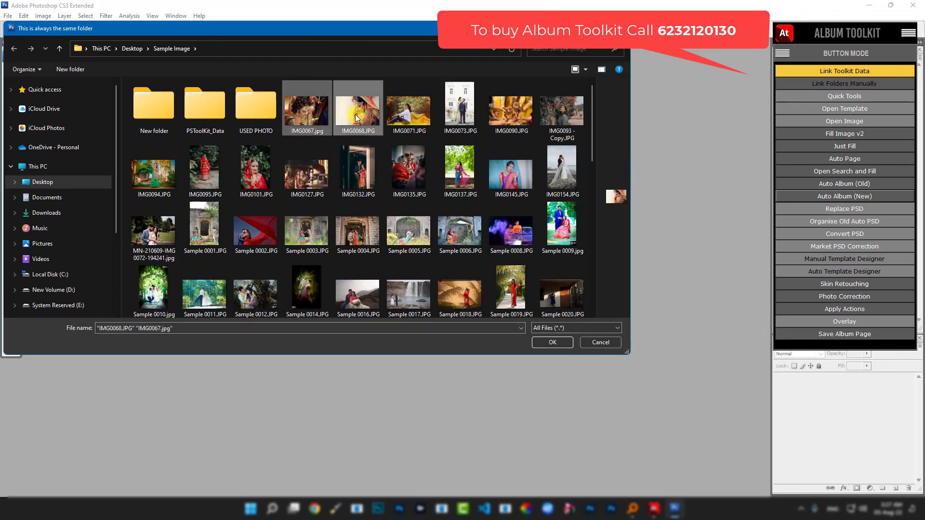
click(538, 341)
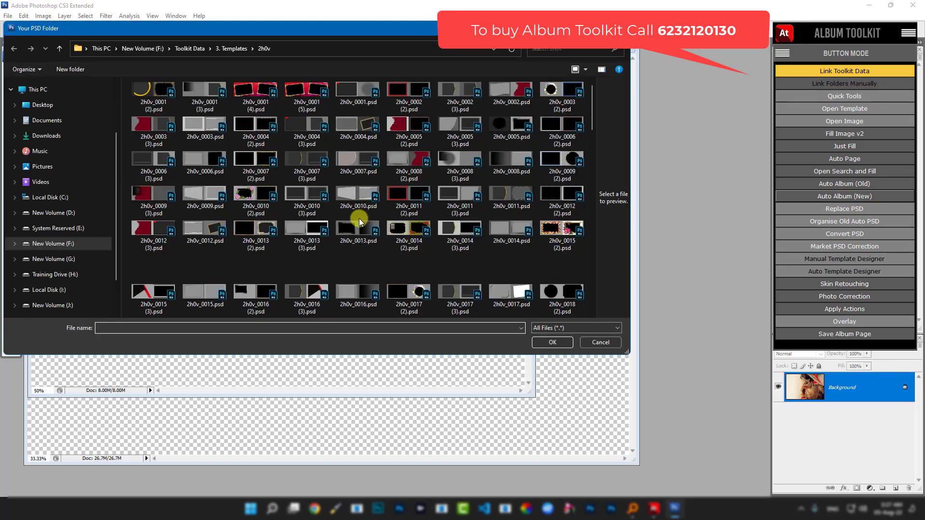
click(356, 195)
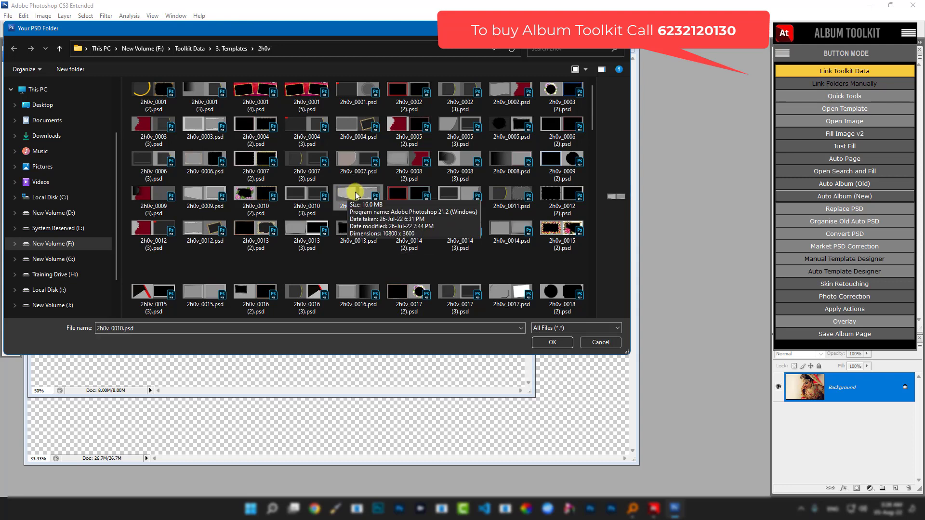
double_click(354, 194)
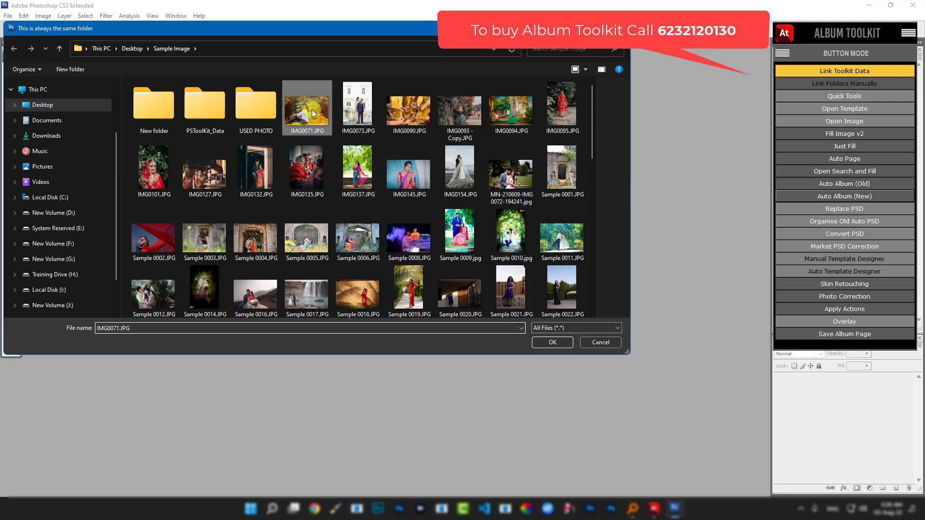
- Lay the six photos IMG0071 through IMG0095 on the 4h2v_0003 (2) template
shift+click(562, 112)
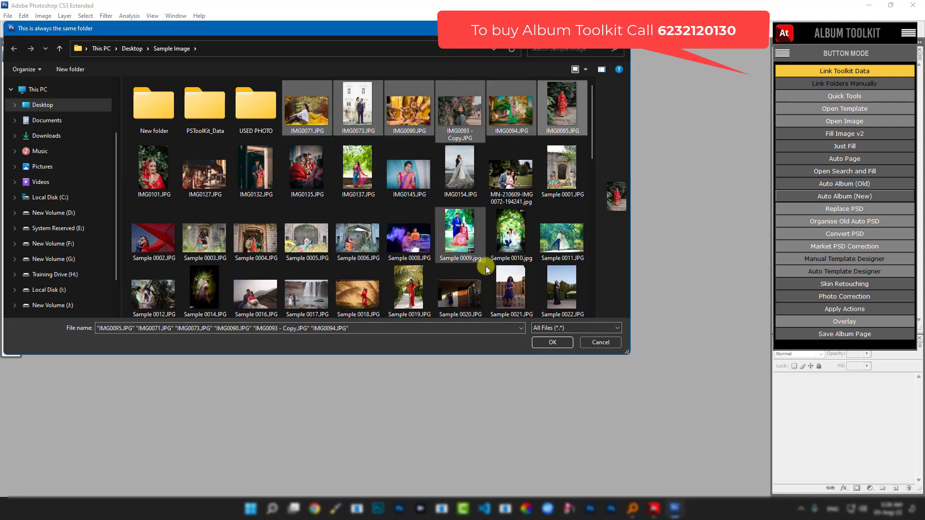
click(540, 343)
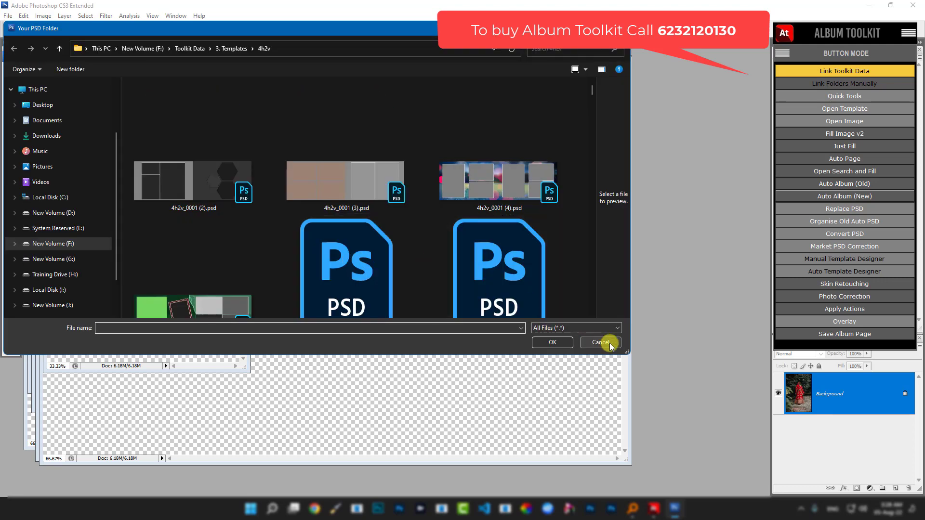
drag(626, 351, 684, 430)
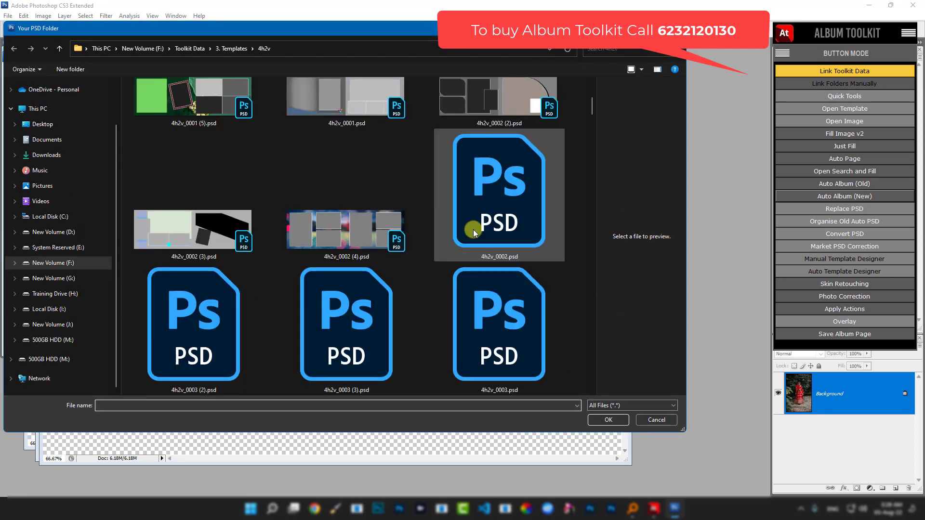
scroll(479, 232, down, 2)
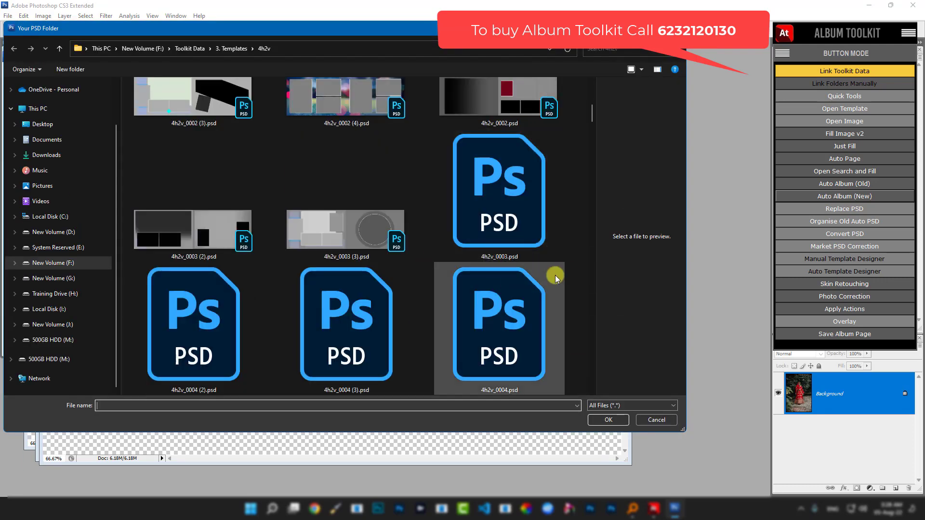
double_click(205, 227)
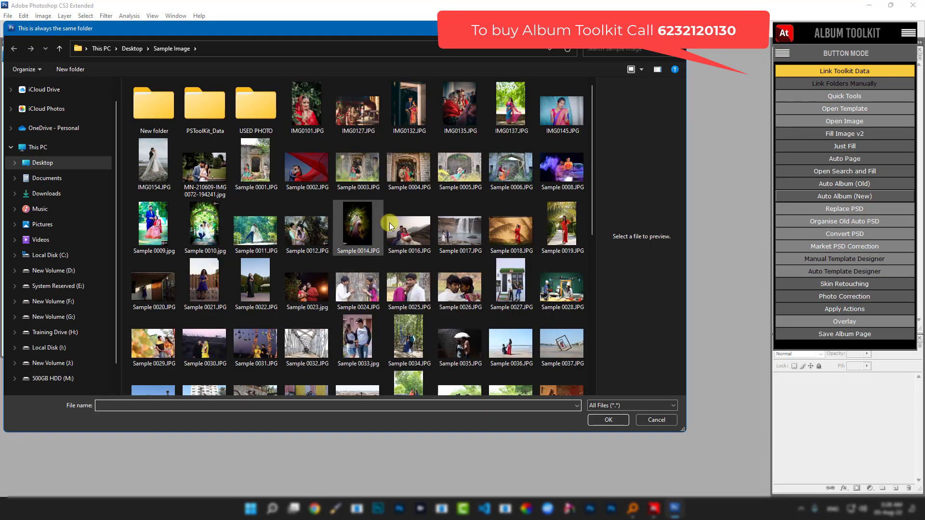
- Select IMG0101 through IMG0145 and fill the 2h4v_0011 template with them
click(314, 110)
shift+click(564, 114)
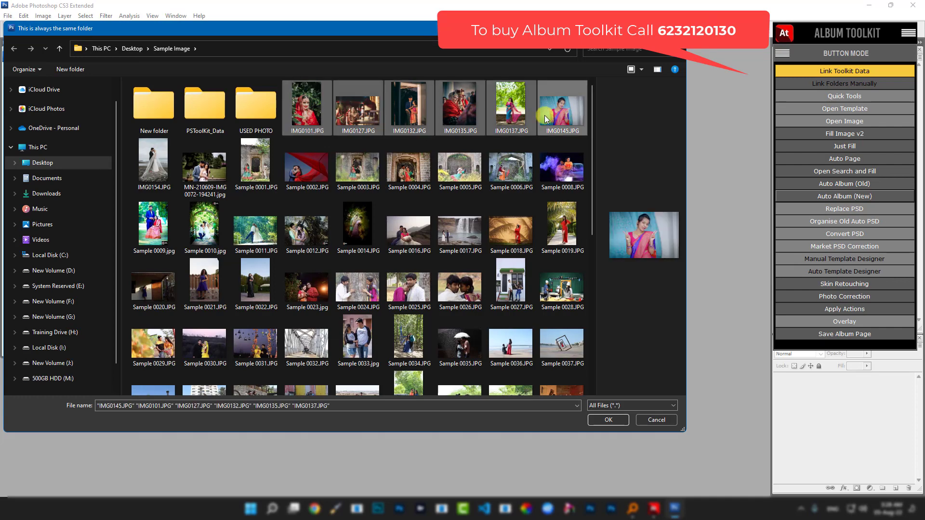
click(596, 420)
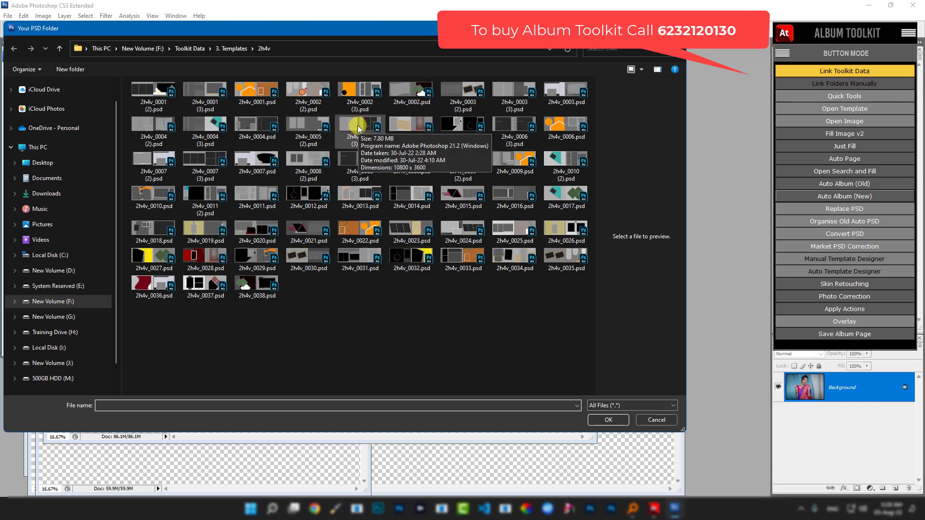
double_click(247, 195)
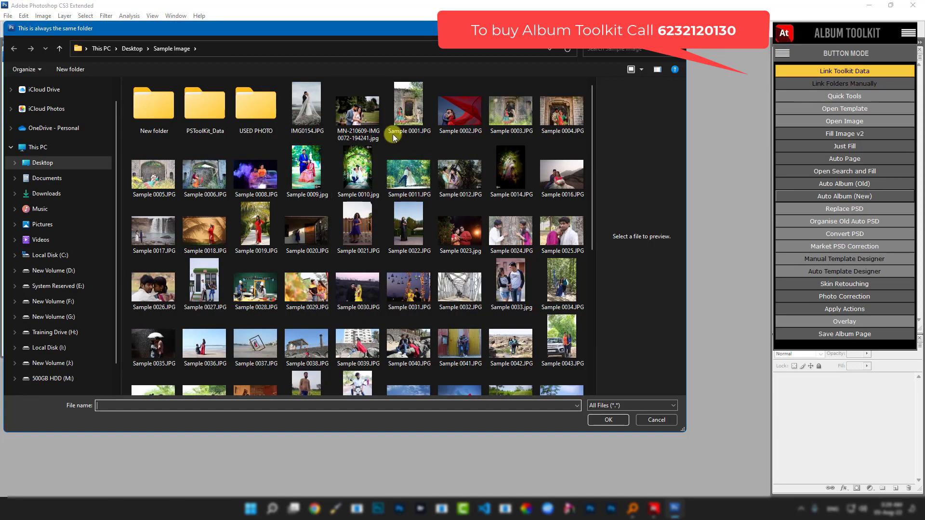
- Select IMG0154 through Sample 0004 and fill the 4h2v_0002 (2) template with them
click(330, 122)
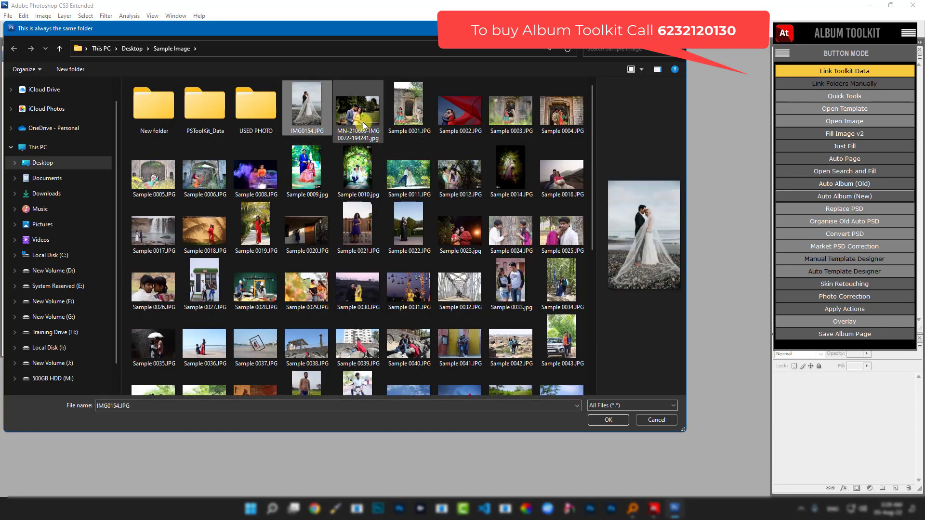
shift+click(561, 111)
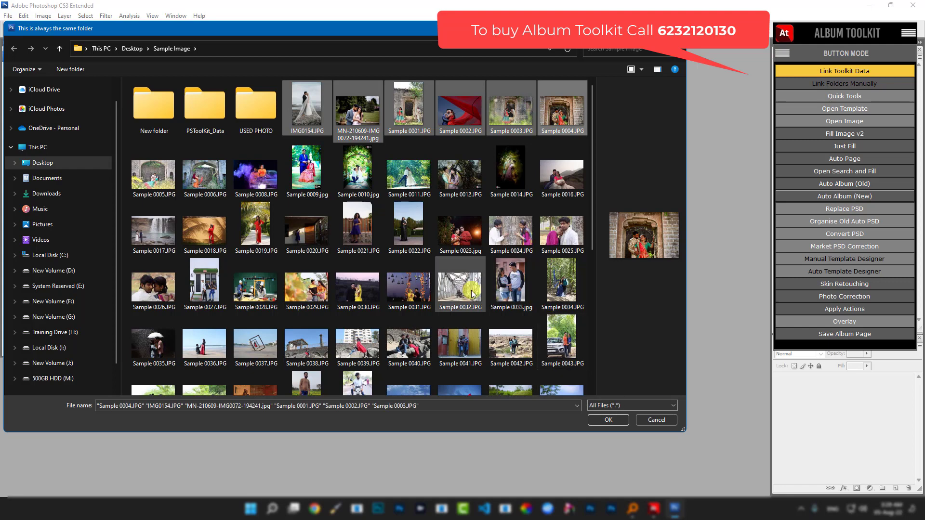
click(606, 420)
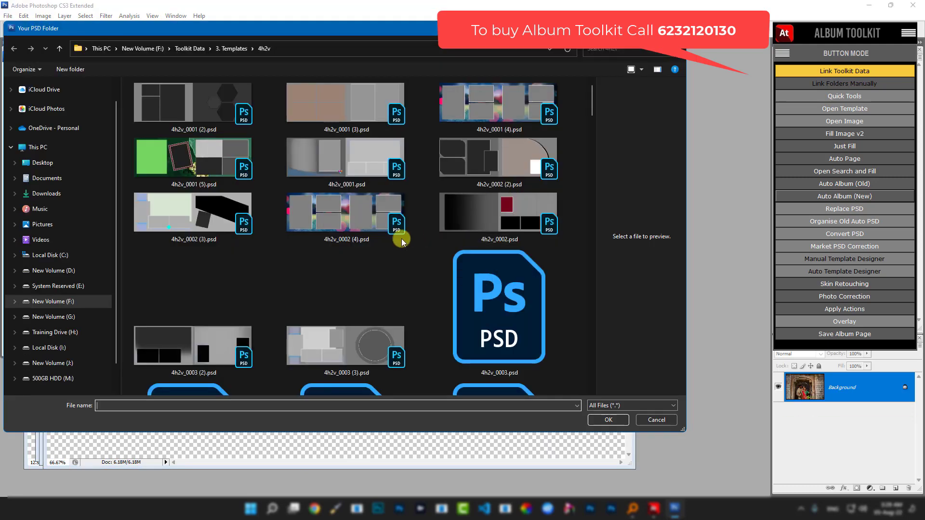
double_click(503, 166)
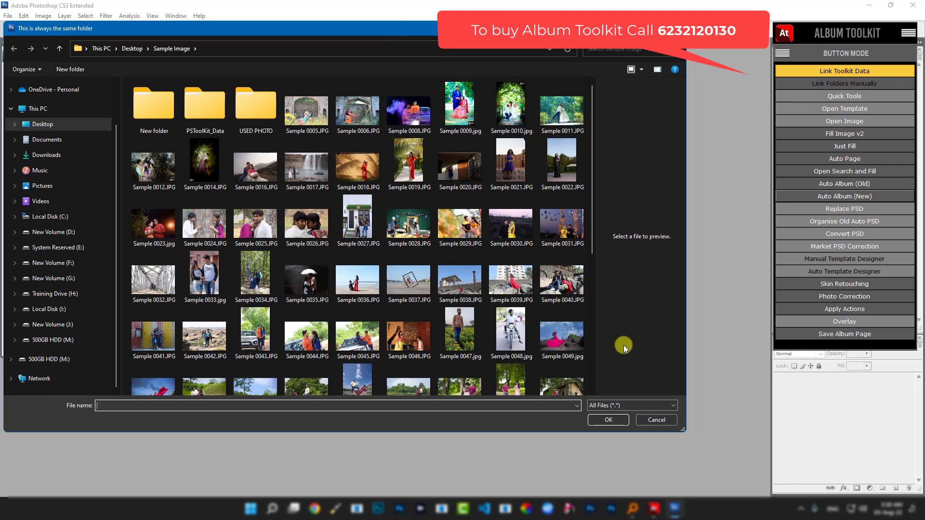
- End the album run and open Page_0001.psd from the generated pages folder
click(644, 419)
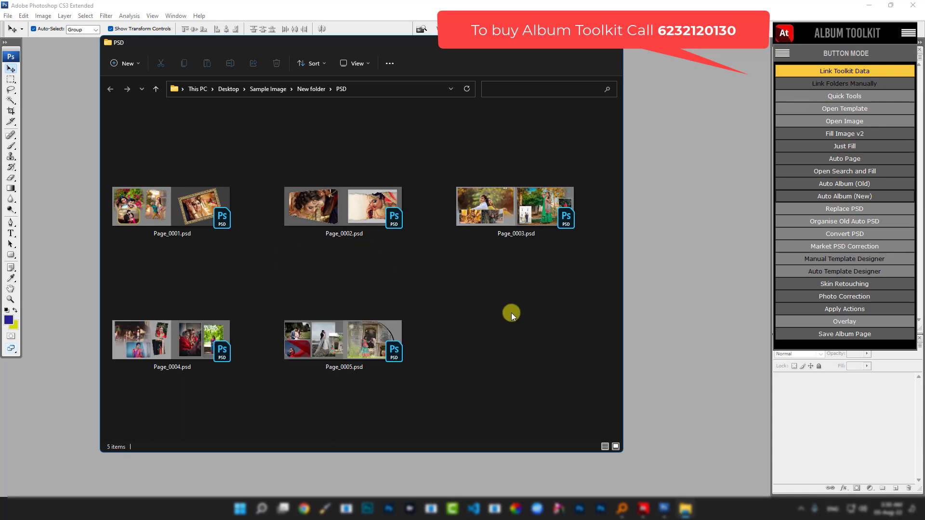
double_click(172, 210)
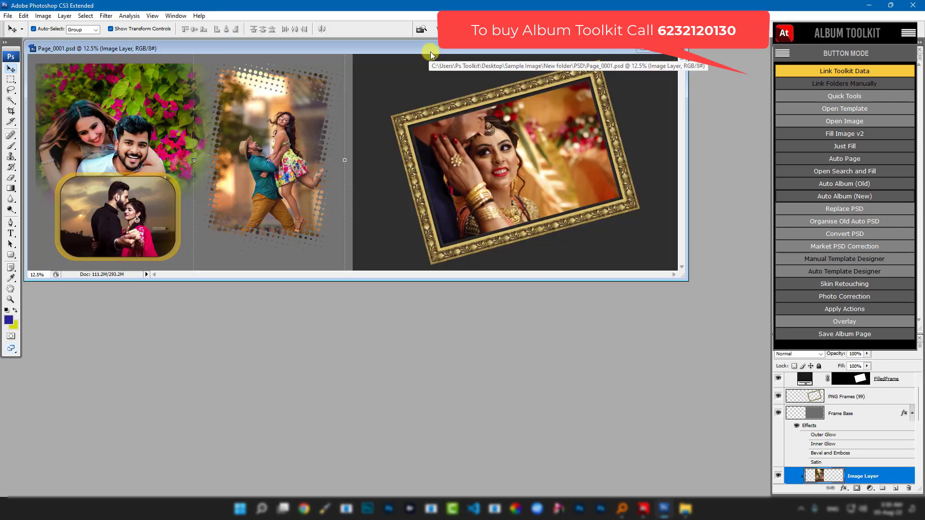
- Maximize Page_0001 and bring up the Album Toolkit quick tools beside the page
double_click(430, 50)
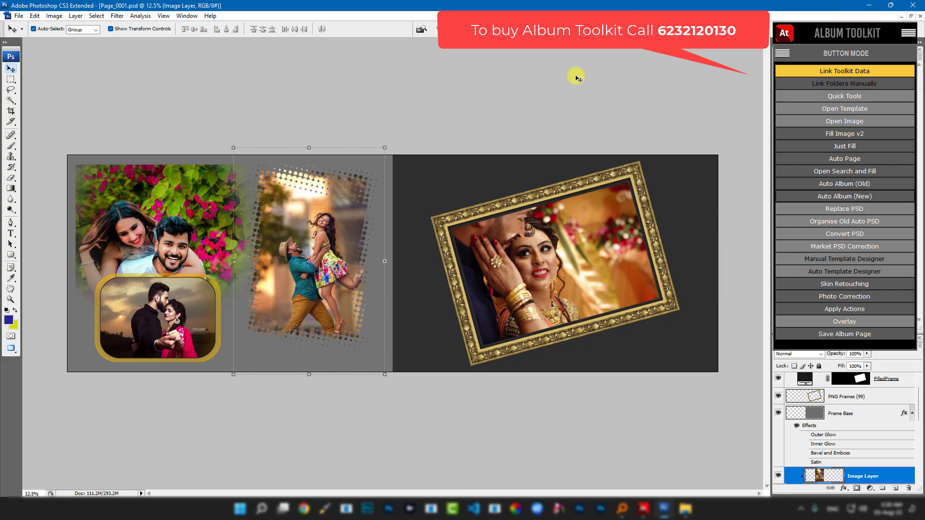
click(851, 101)
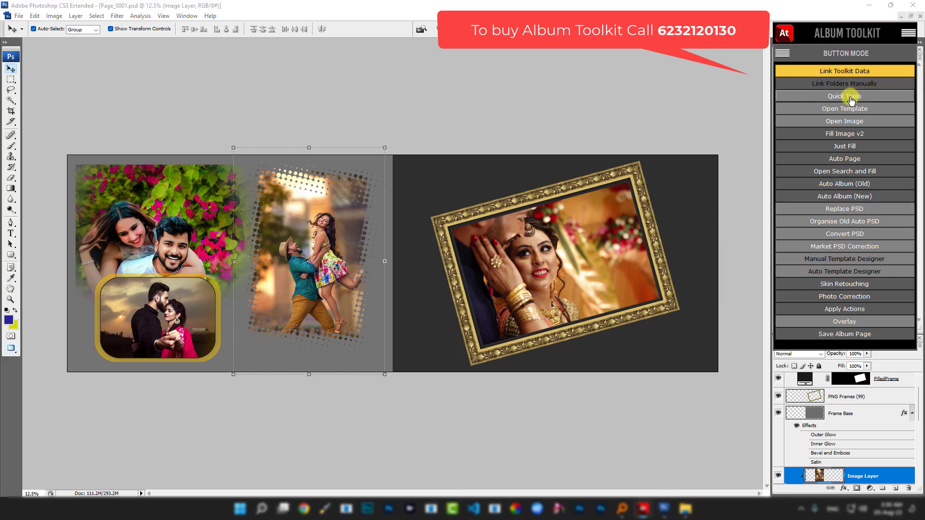
drag(533, 228, 501, 49)
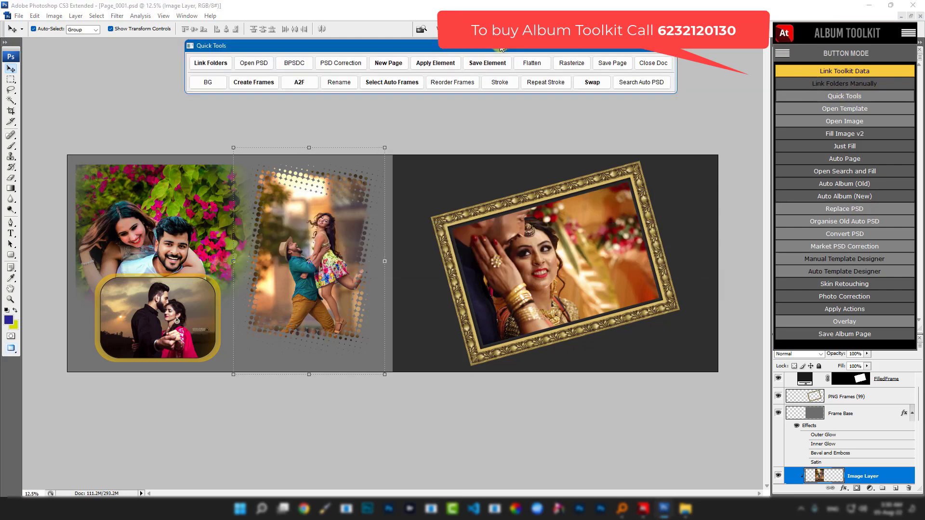
- Try a dual-colour background with green on the left half and black on the right
click(208, 83)
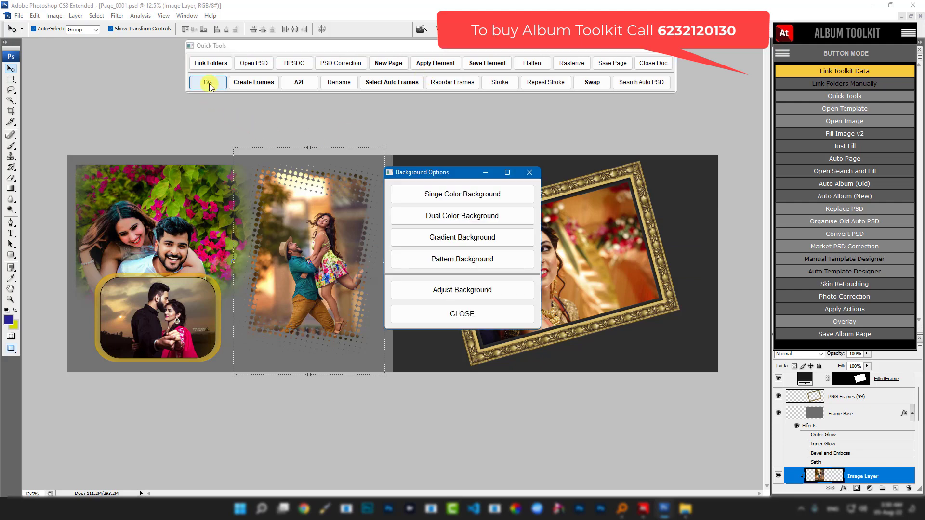
click(441, 217)
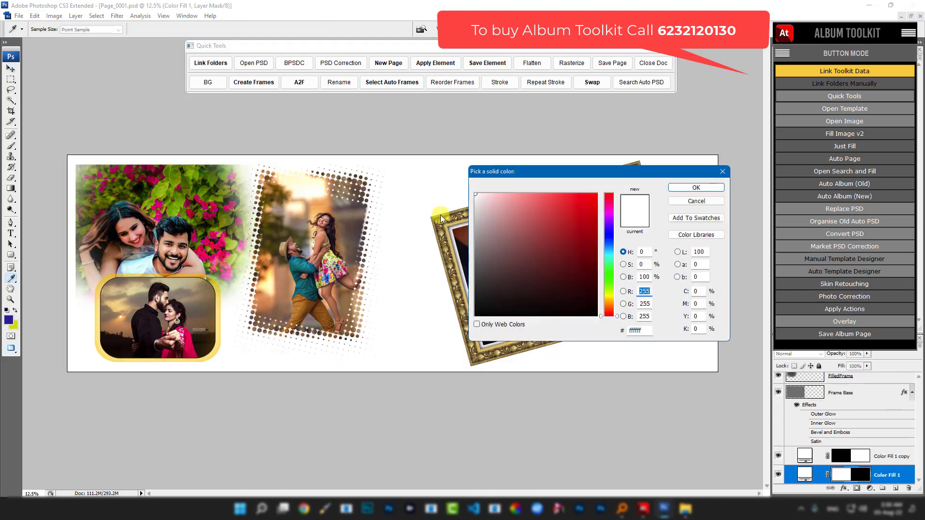
click(160, 186)
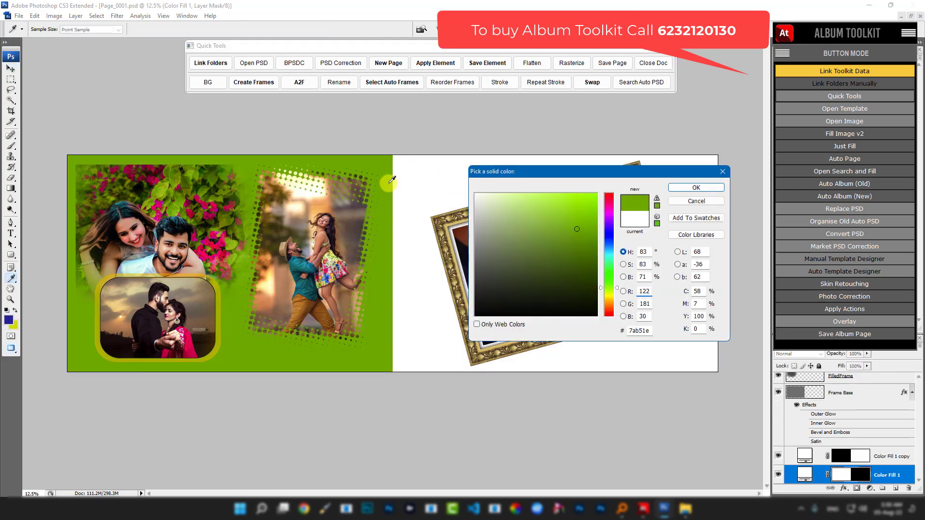
click(683, 187)
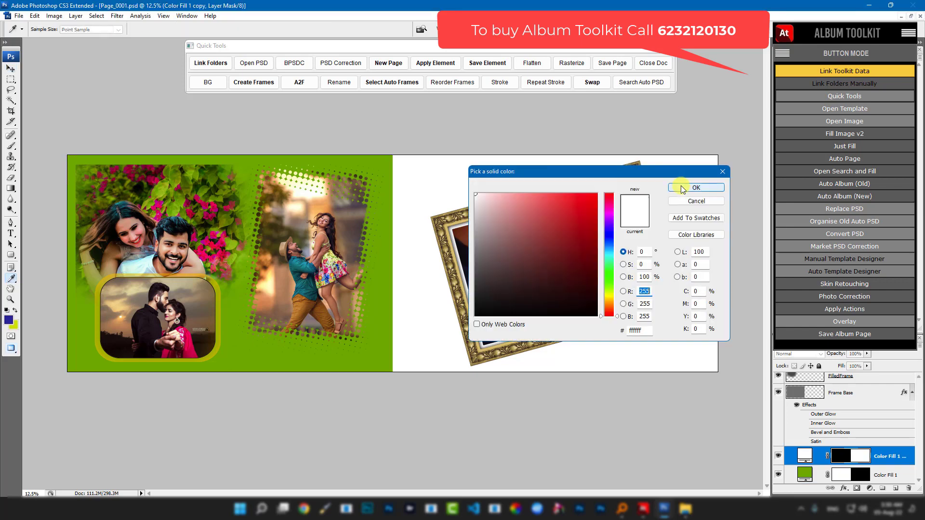
drag(545, 176, 638, 146)
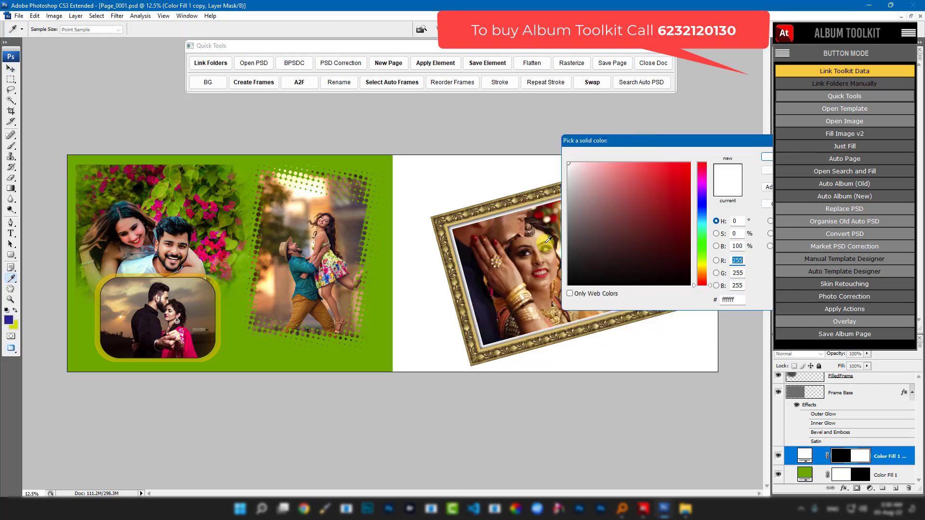
click(541, 238)
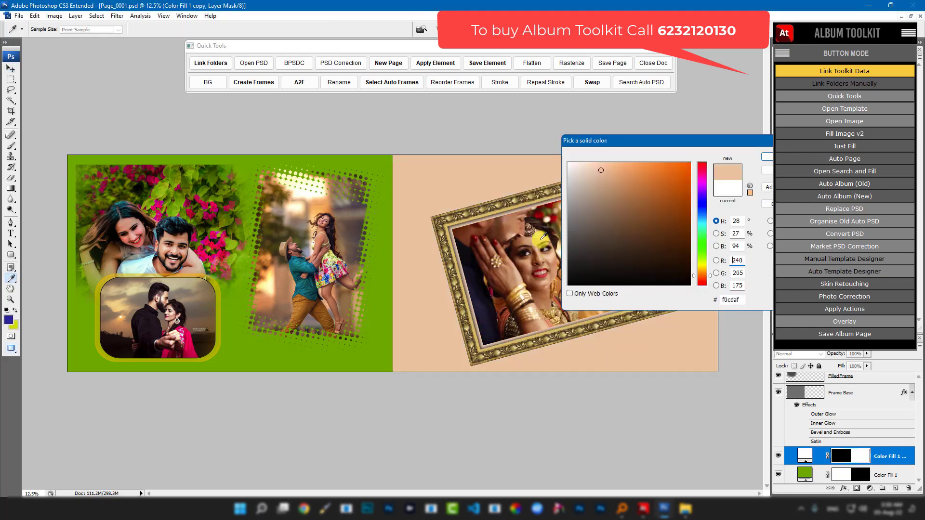
click(386, 213)
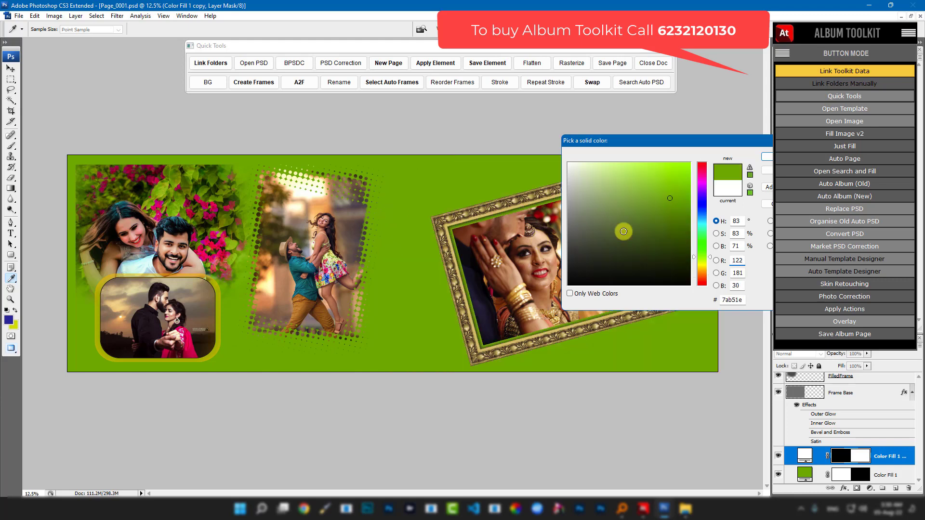
drag(623, 232, 751, 313)
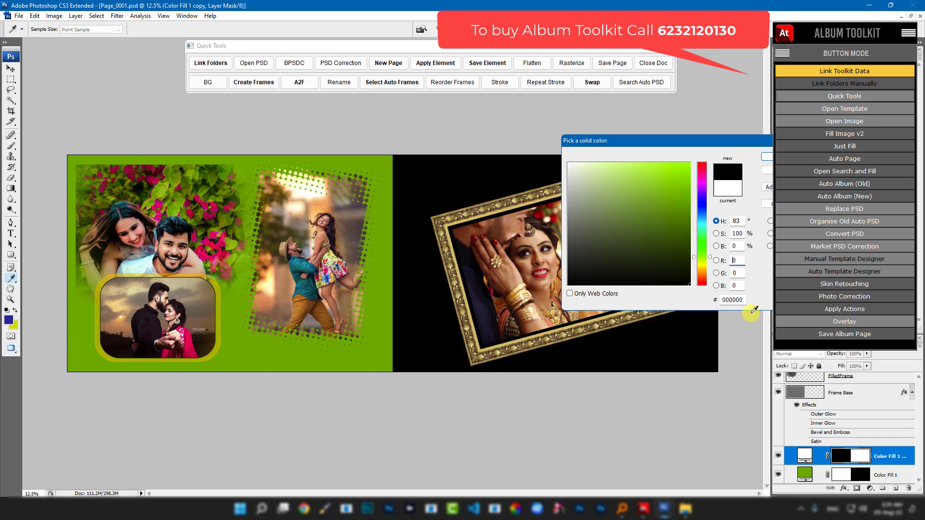
click(764, 158)
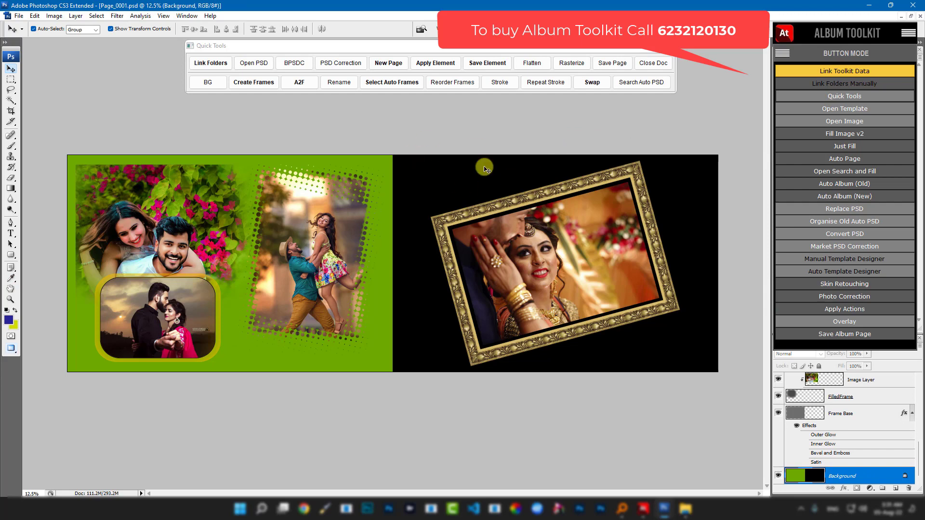
- Switch to a single-colour background in teal 018f91 sampled from a shirt
click(213, 86)
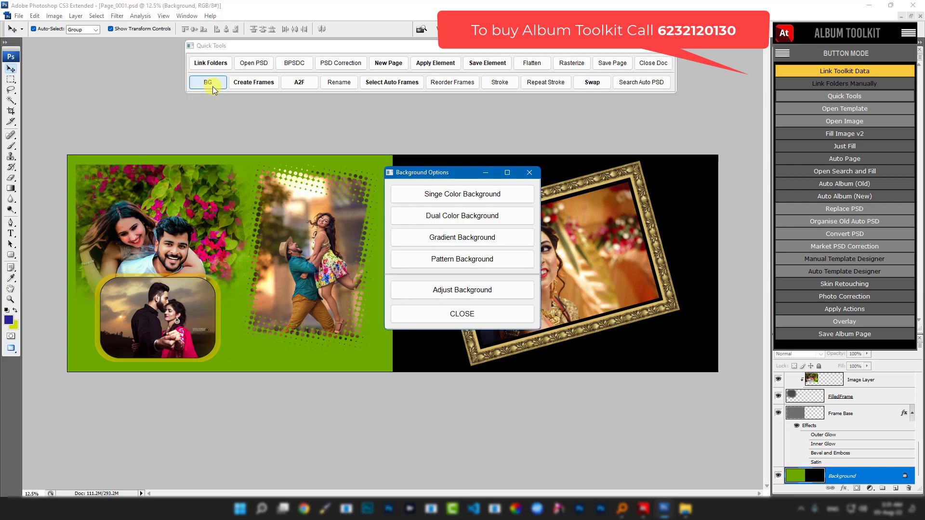
click(461, 195)
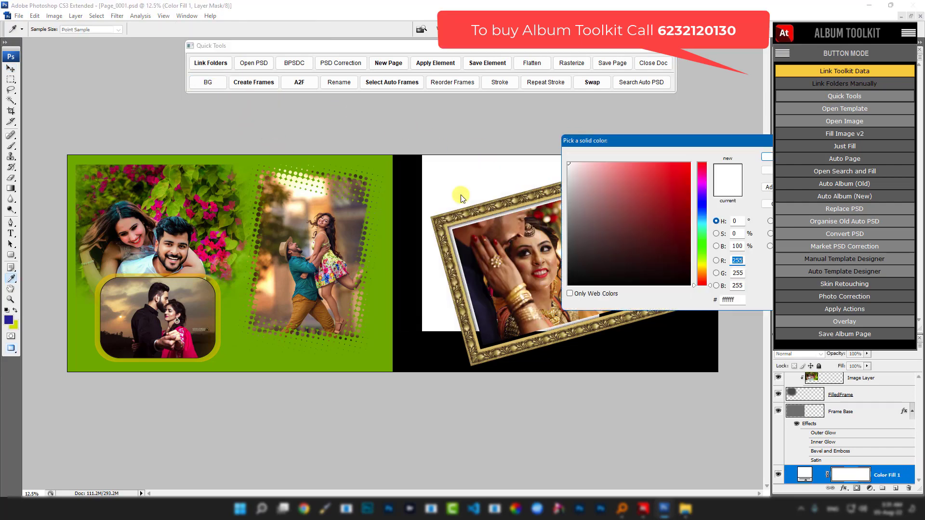
click(540, 255)
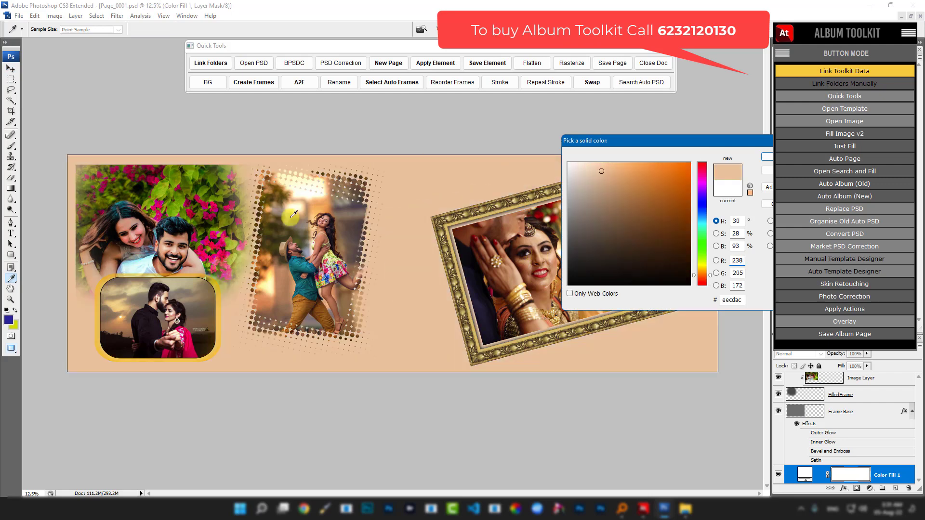
click(181, 193)
click(297, 264)
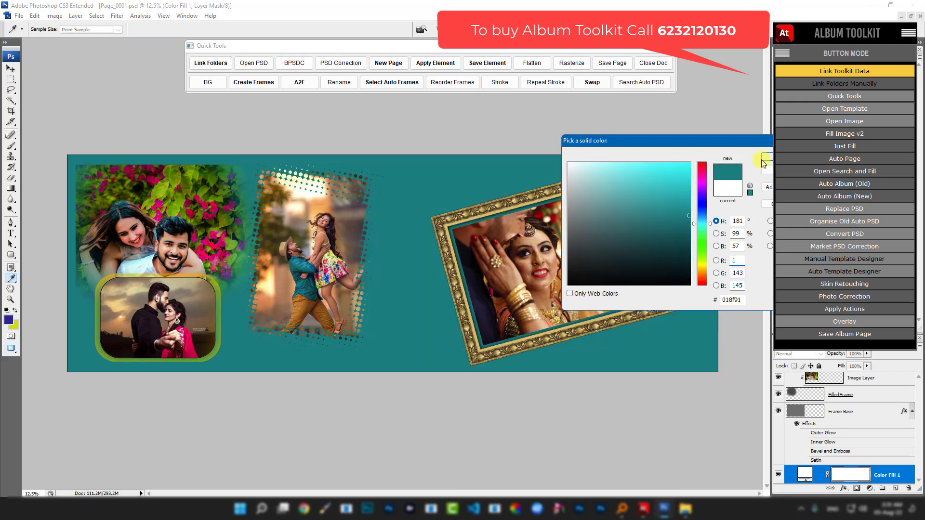
click(763, 159)
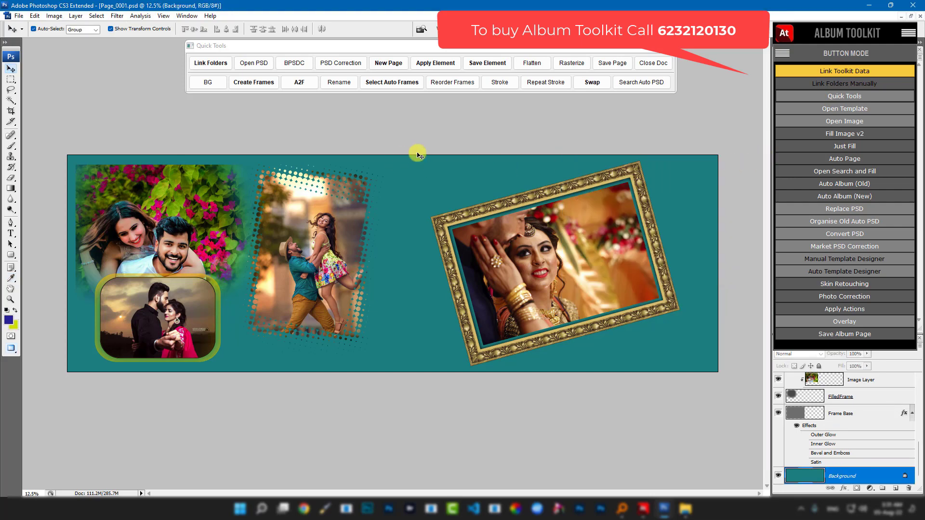
- Apply the Album BG (30) wallpaper from 4. Backgrounds as the page background
click(435, 65)
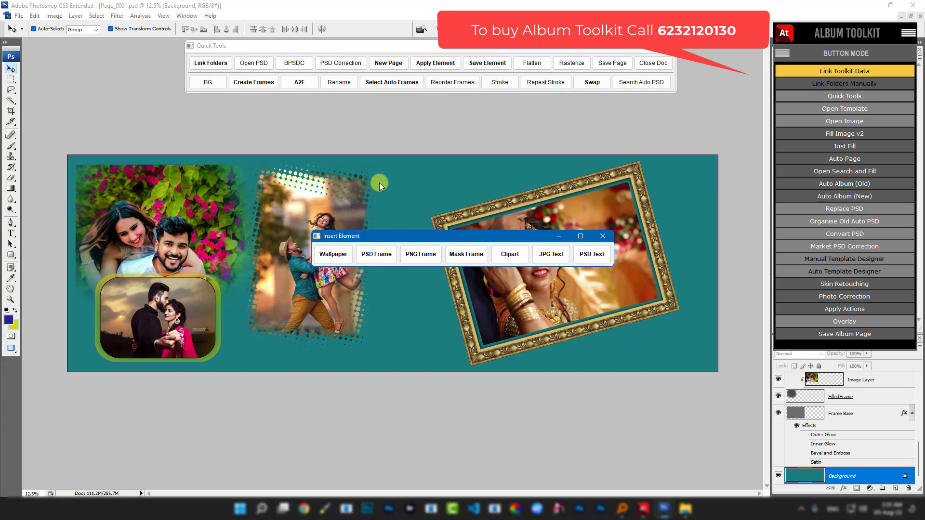
click(333, 254)
scroll(410, 234, down, 10)
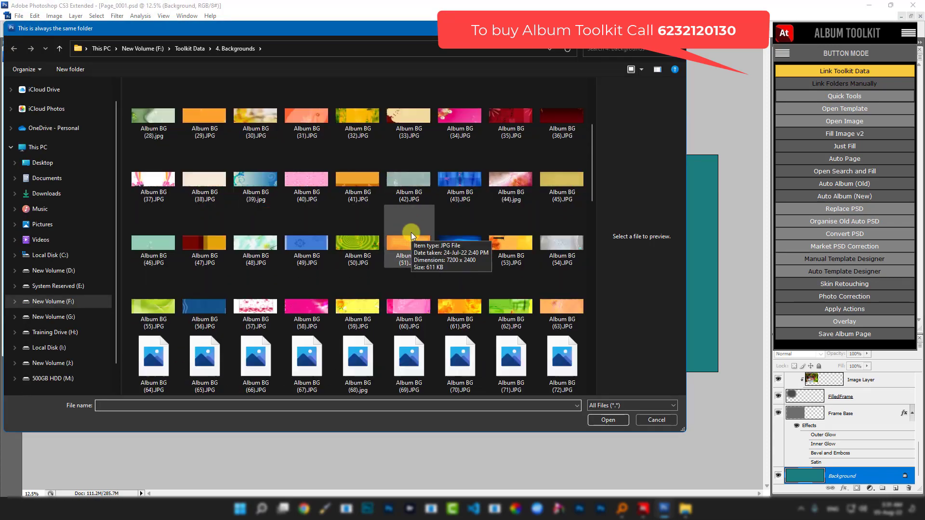
scroll(412, 236, up, 10)
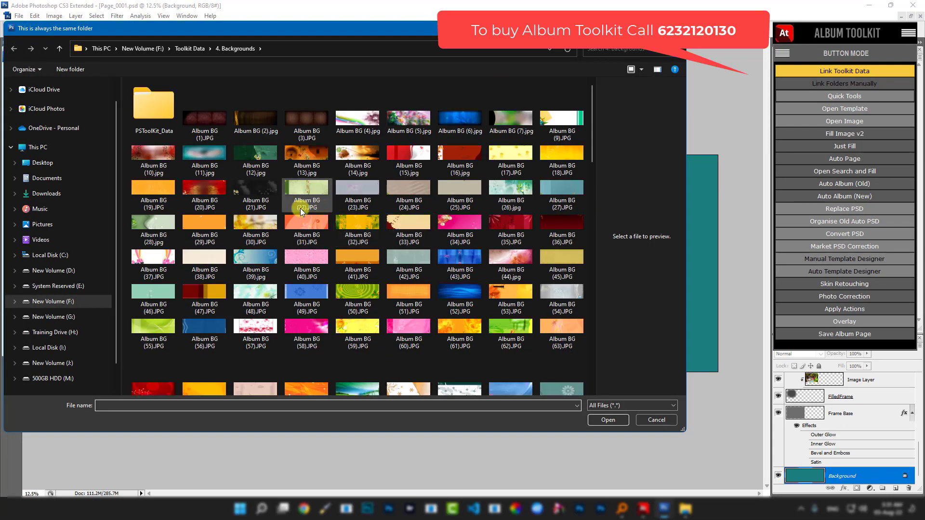
double_click(247, 228)
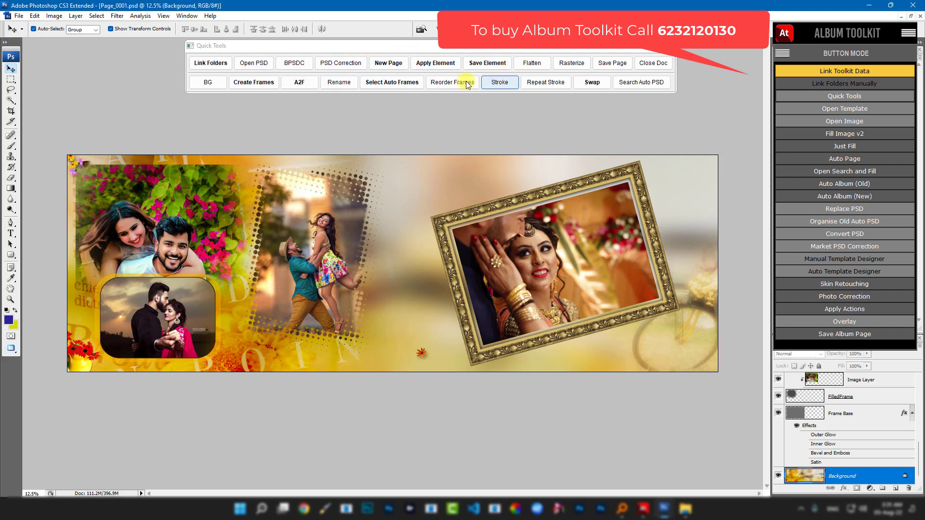
- Place clipart Cliparts (105) 'Ring CEREMONY' at top centre, shrunk to about 65%
click(782, 53)
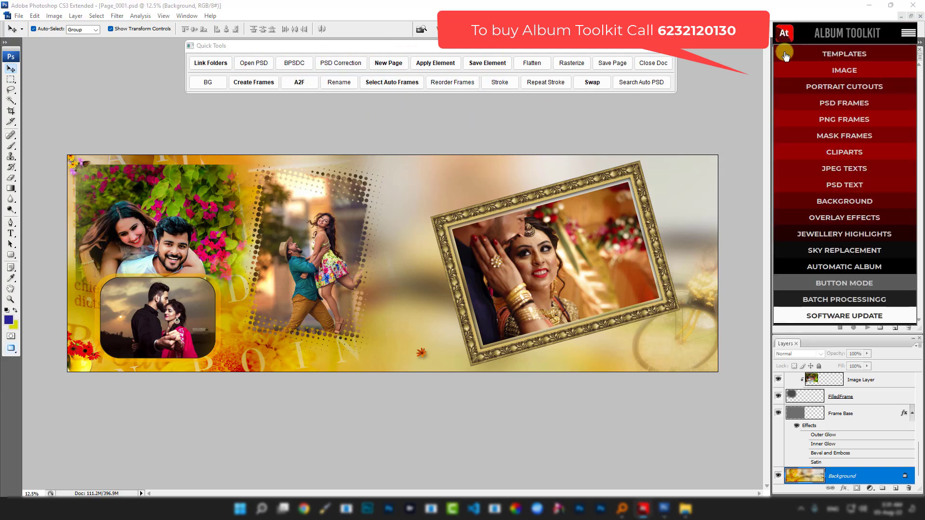
click(826, 153)
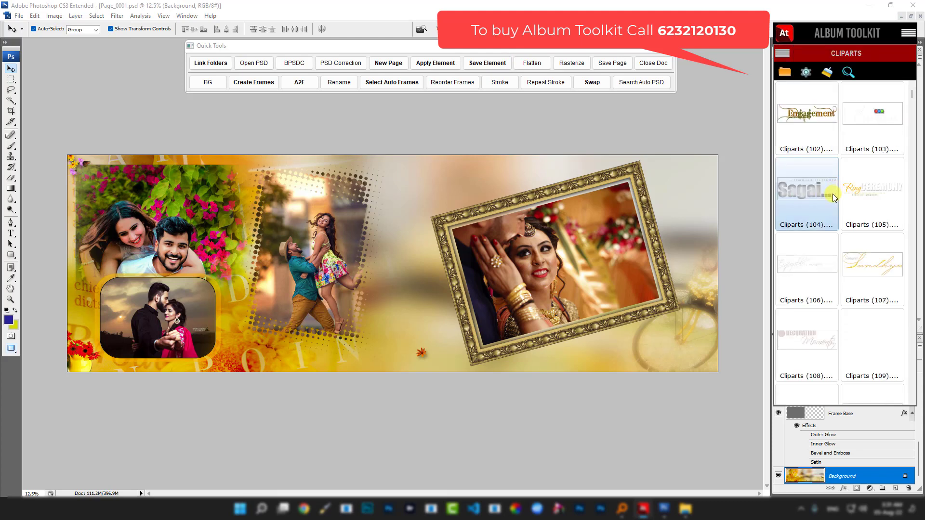
click(860, 184)
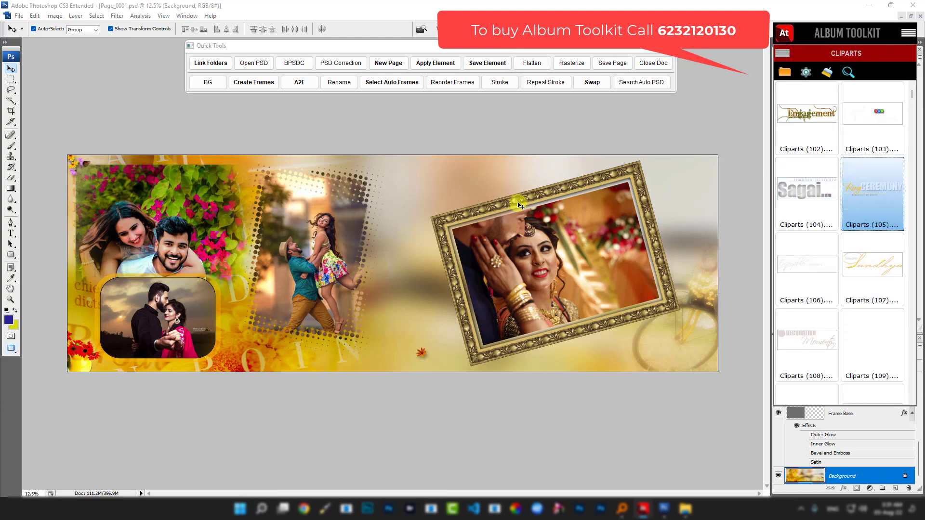
double_click(864, 192)
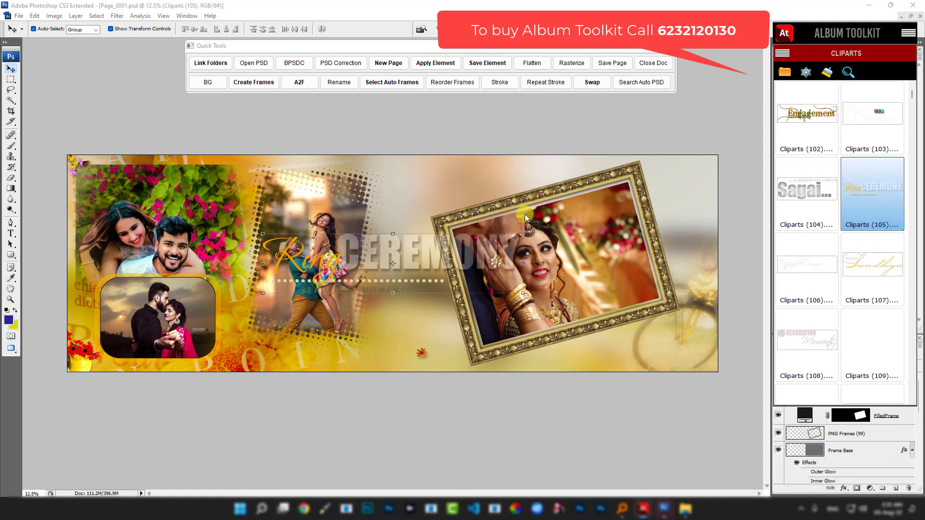
drag(522, 234, 502, 175)
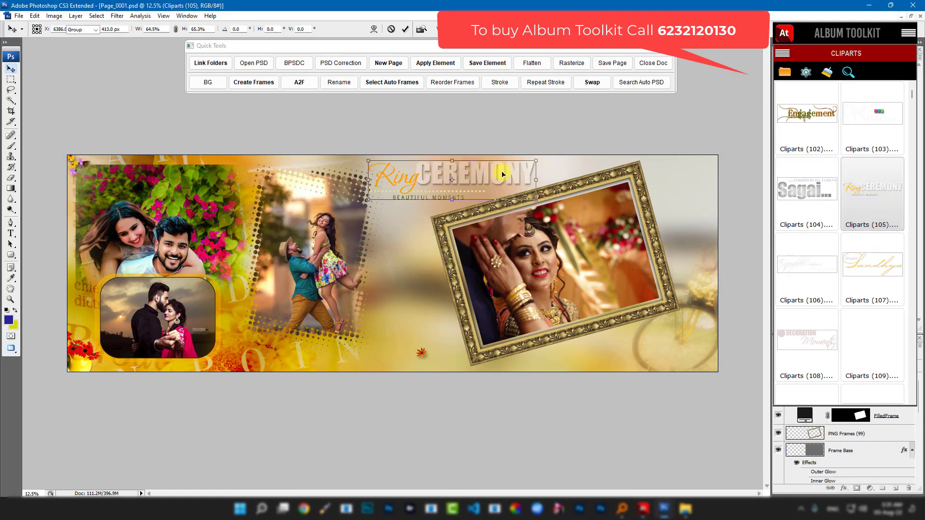
key(Return)
click(793, 48)
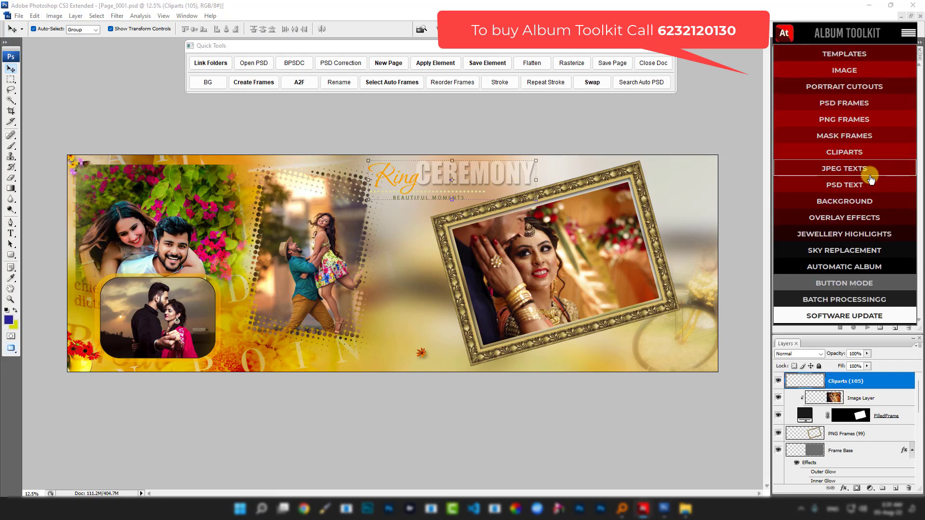
- Trial-place the Birthday PSD Text_0004 below the title, then undo it entirely
click(863, 188)
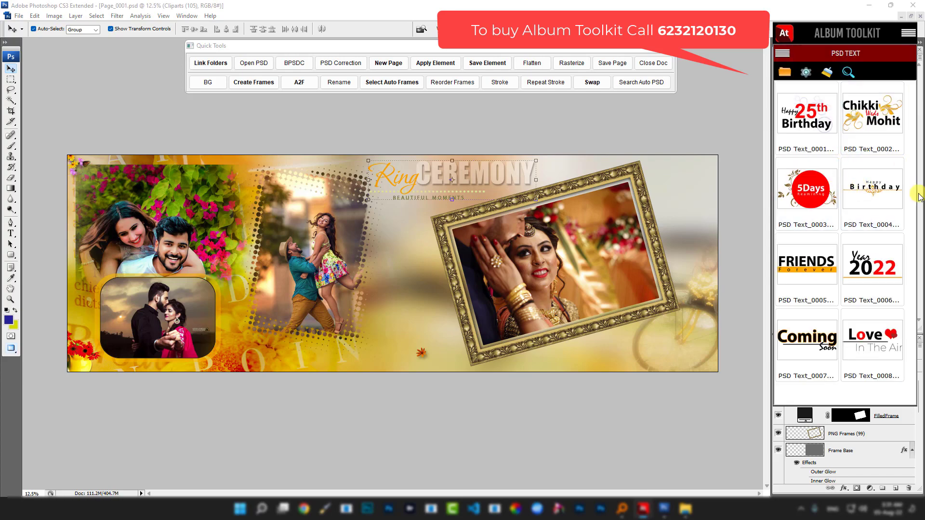
click(872, 190)
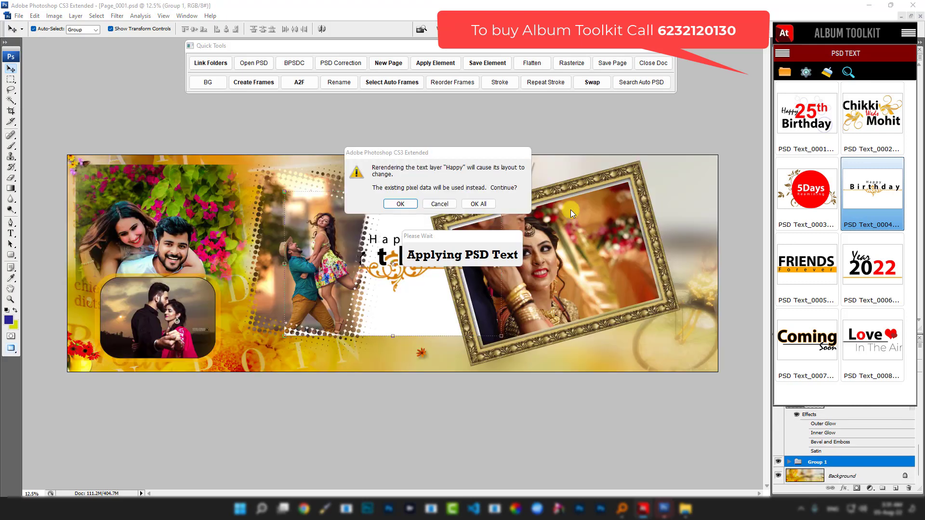
click(484, 203)
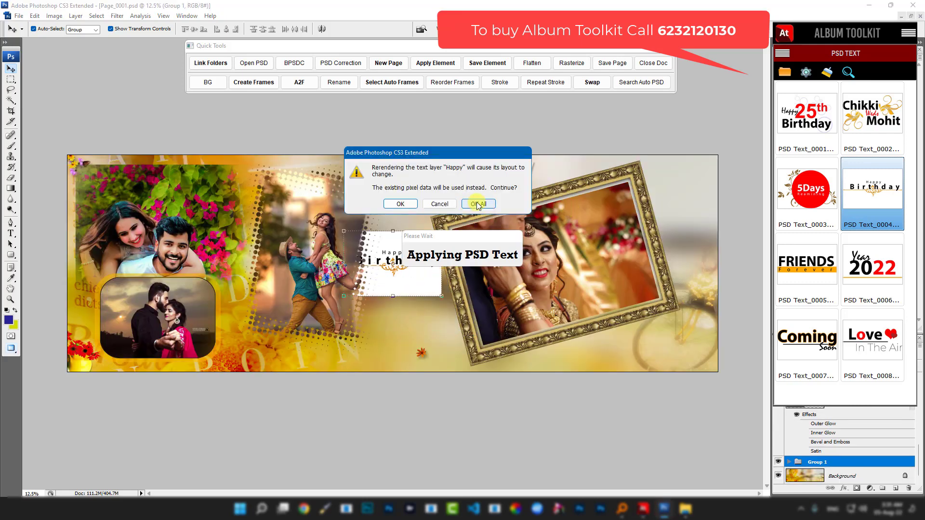
click(478, 204)
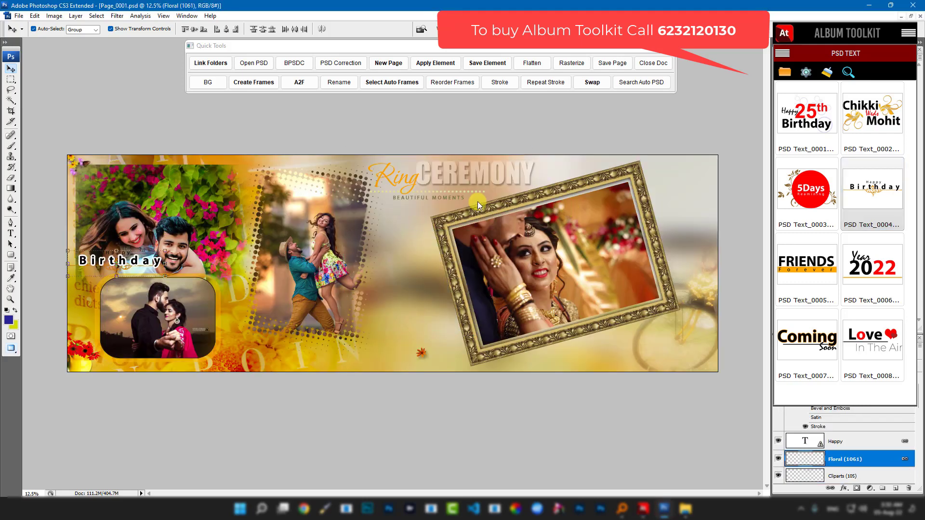
click(165, 253)
click(401, 204)
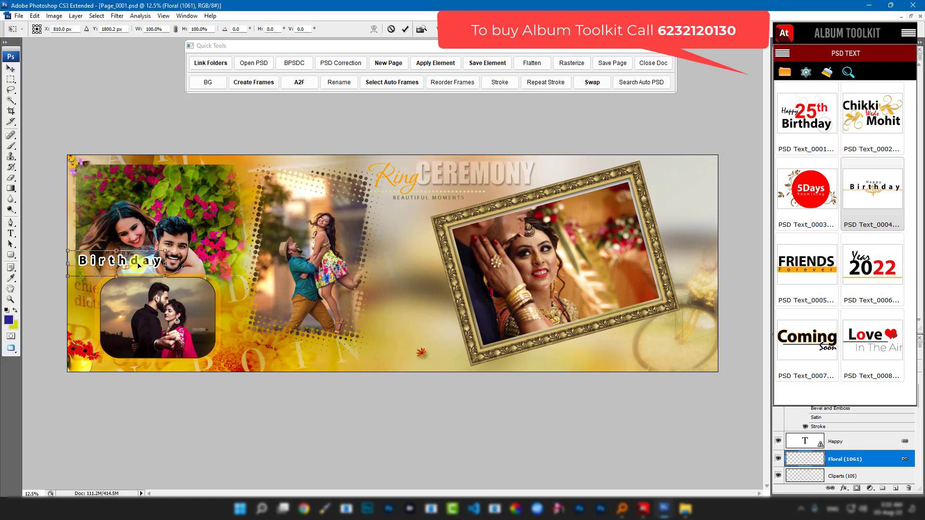
drag(150, 263, 434, 315)
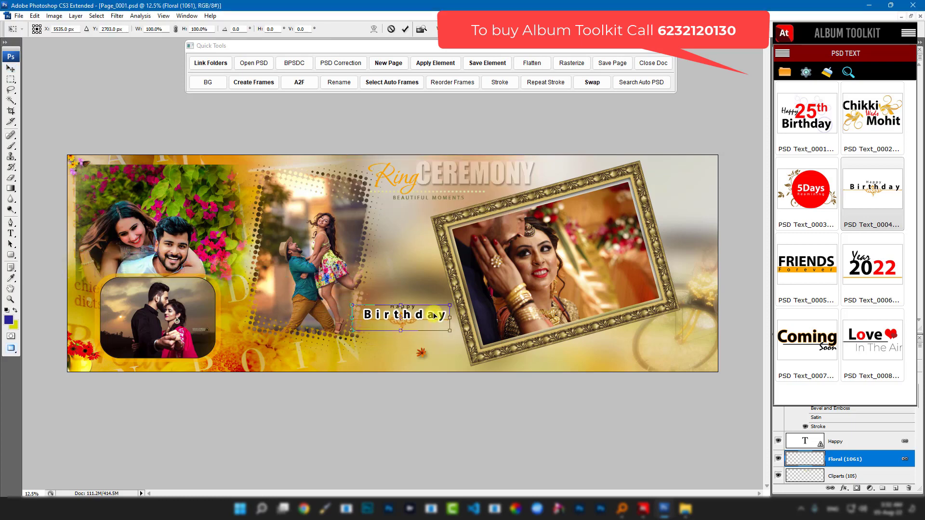
key(Return)
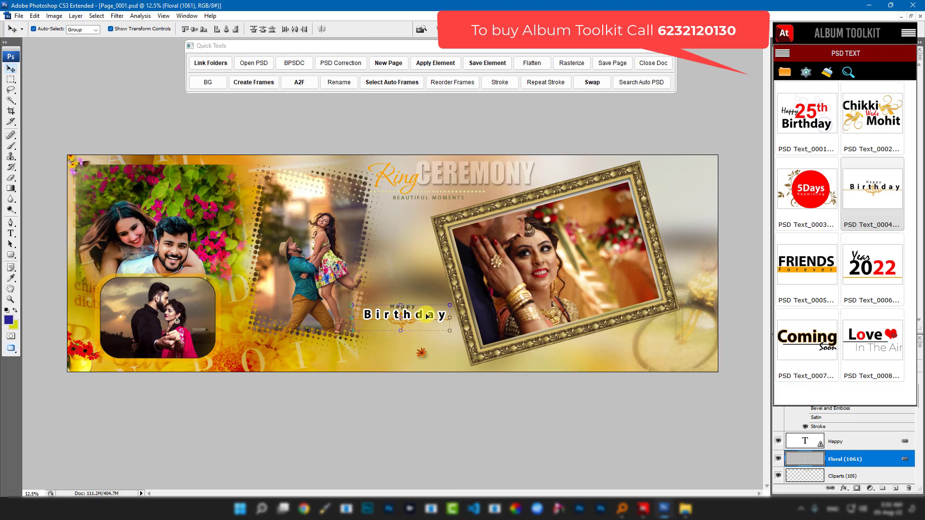
key(ctrl+z)
key(ctrl+z)
key(ctrl+z)
key(ctrl+z)
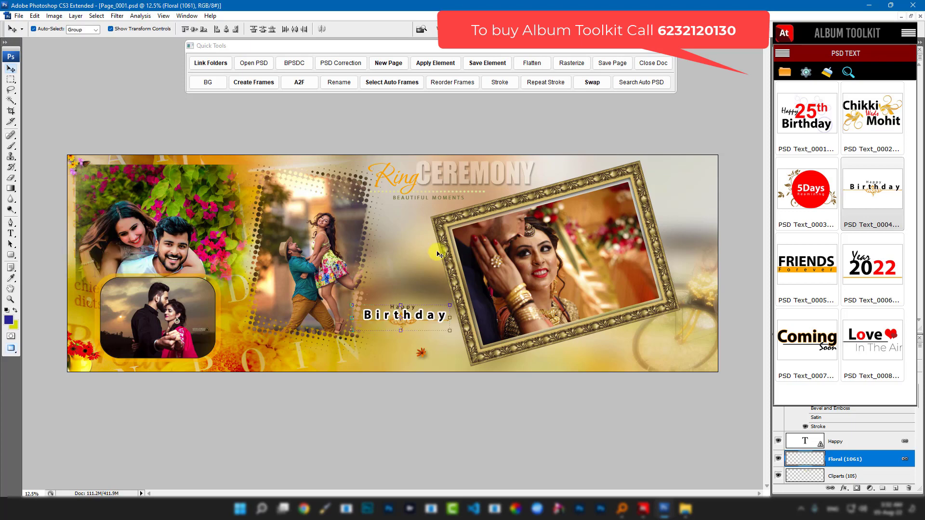
key(ctrl+alt+z)
key(ctrl+alt+z)
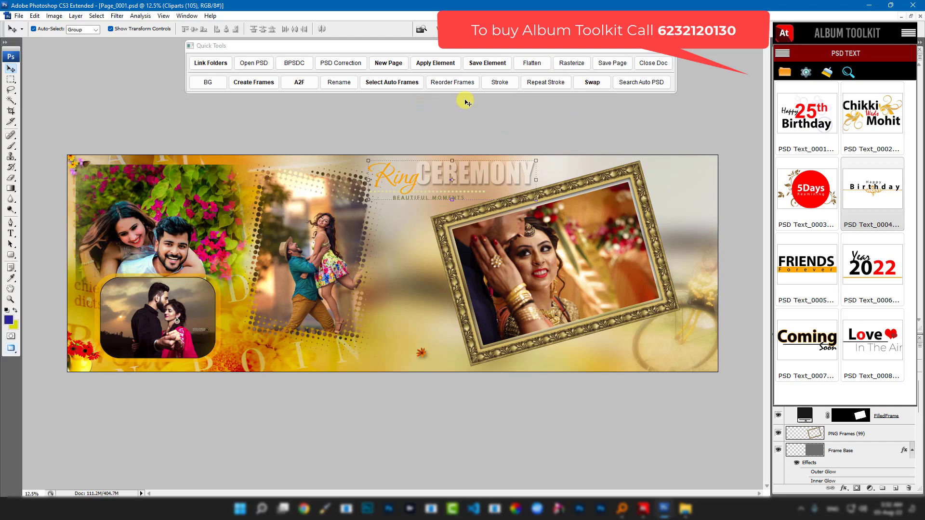
- Swap the top-left ring photo with the photo in the tilted gold frame
click(783, 53)
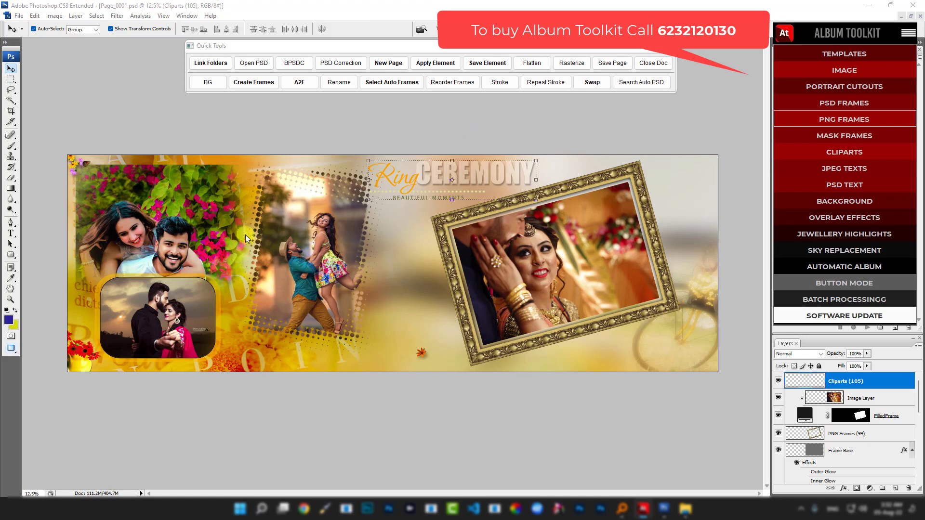
click(185, 208)
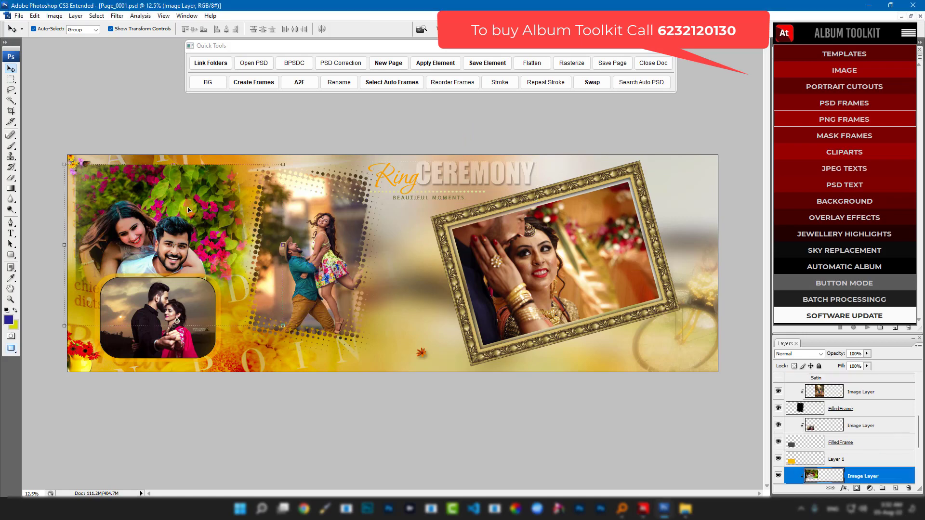
shift+click(601, 252)
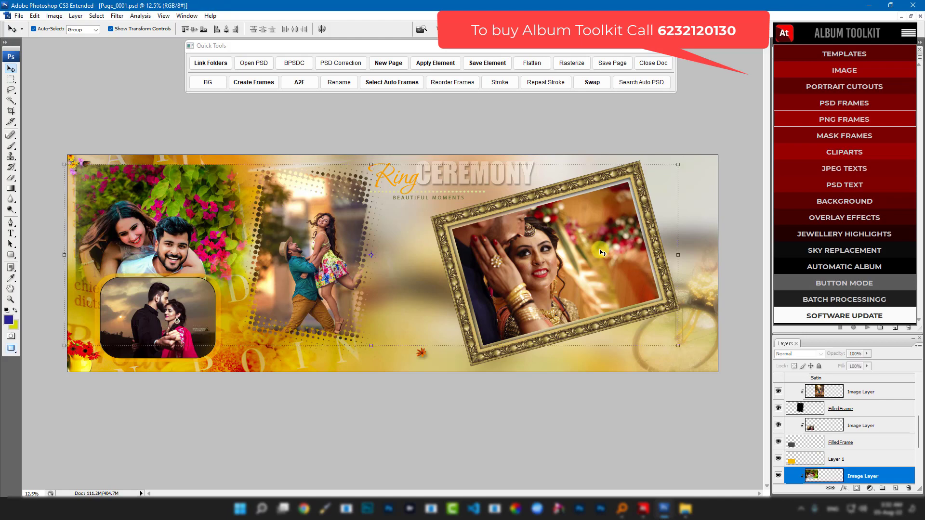
click(592, 82)
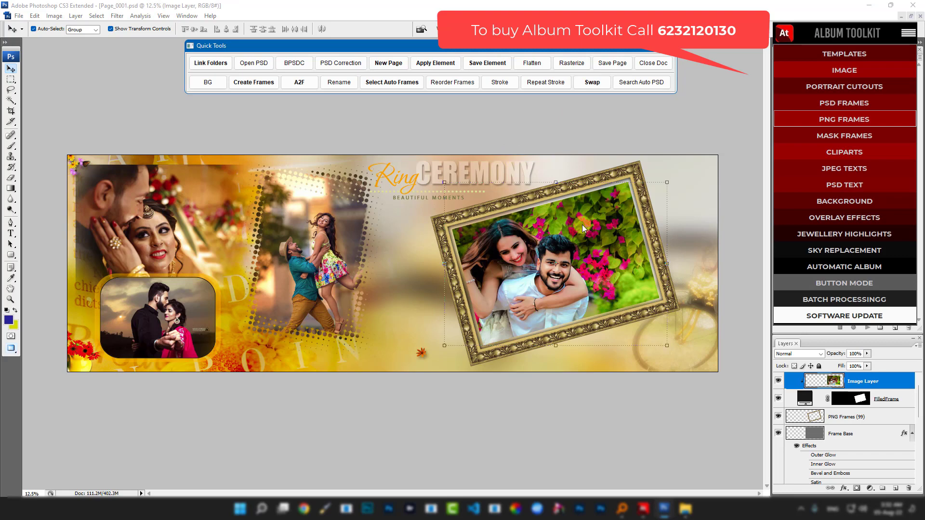
- Enlarge the couple-among-flowers photo so it fills the tilted gold frame
click(582, 224)
drag(670, 183, 815, 71)
key(Return)
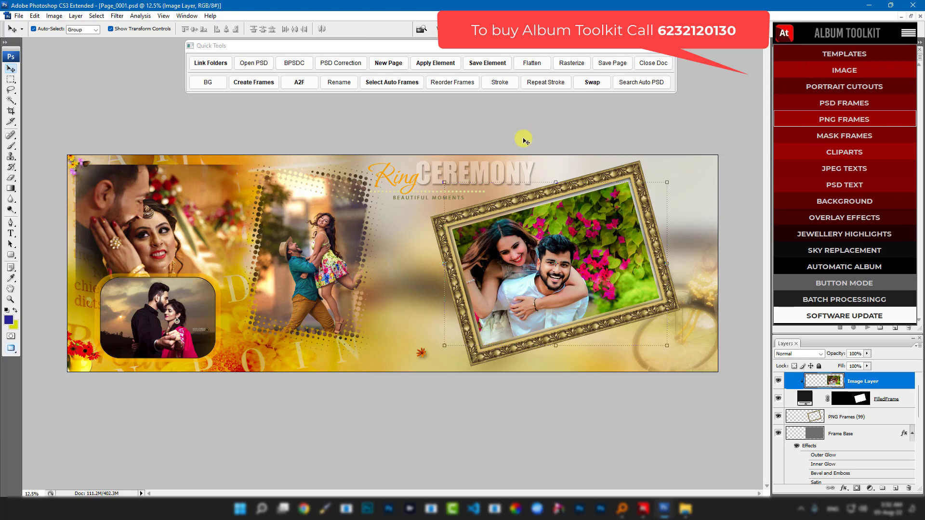
click(821, 283)
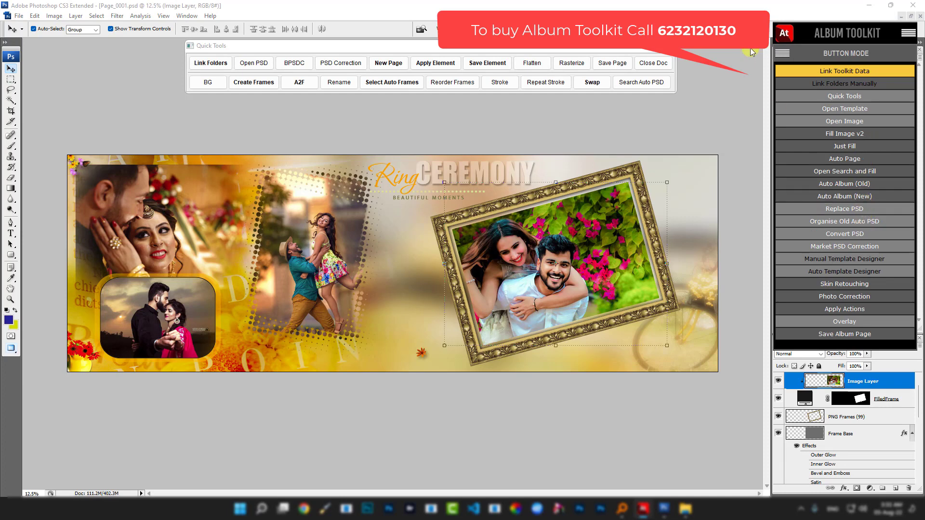
click(784, 34)
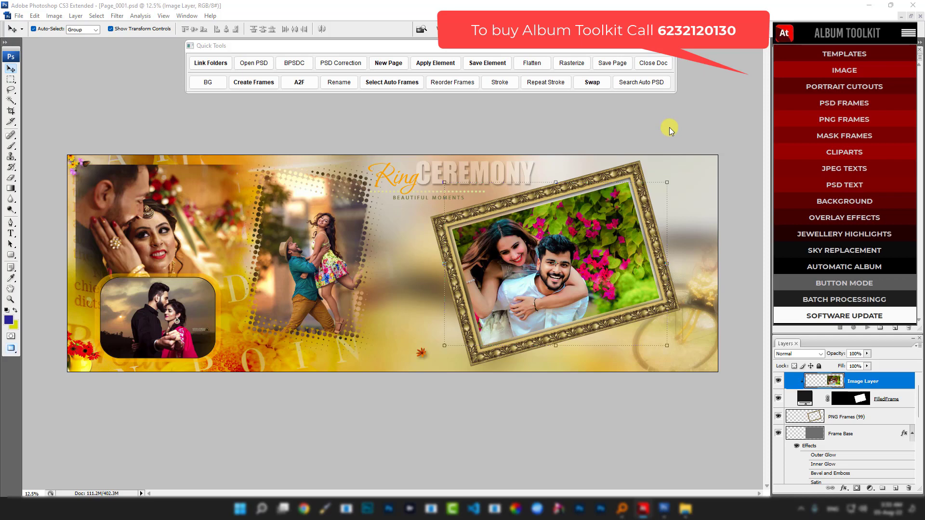